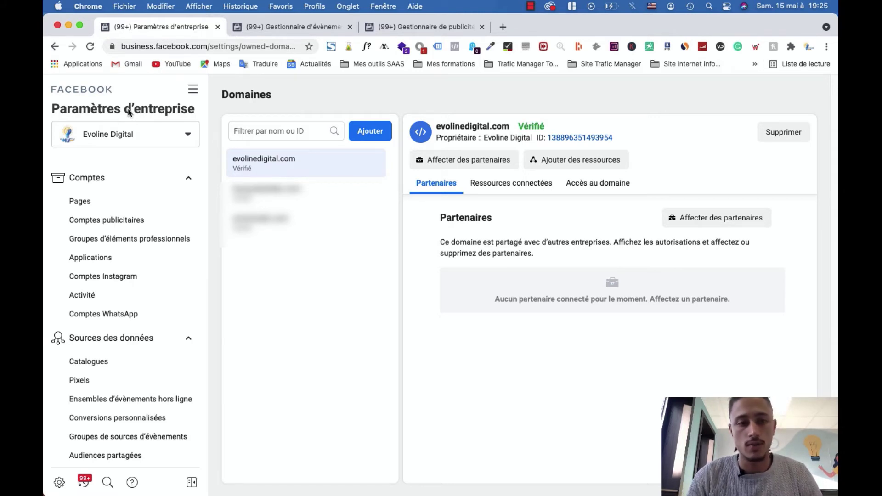
Step: Look through the business settings sections and the full list of business tools, from managing the business to analysis, reporting and selling
scroll(112, 167, "down", 10)
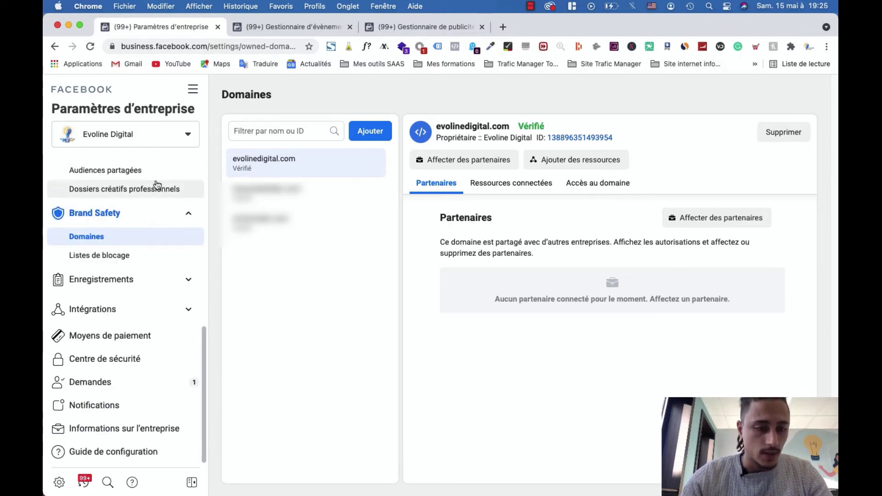
scroll(147, 220, "up", 10)
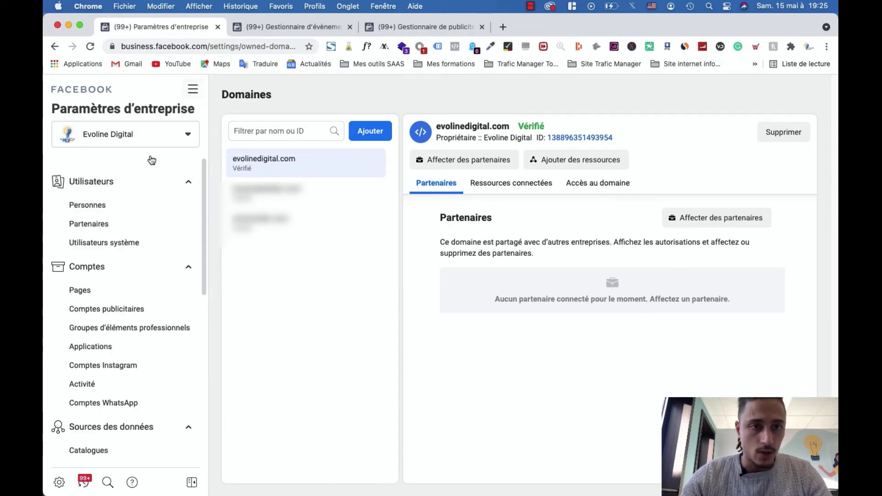
left_click(192, 89)
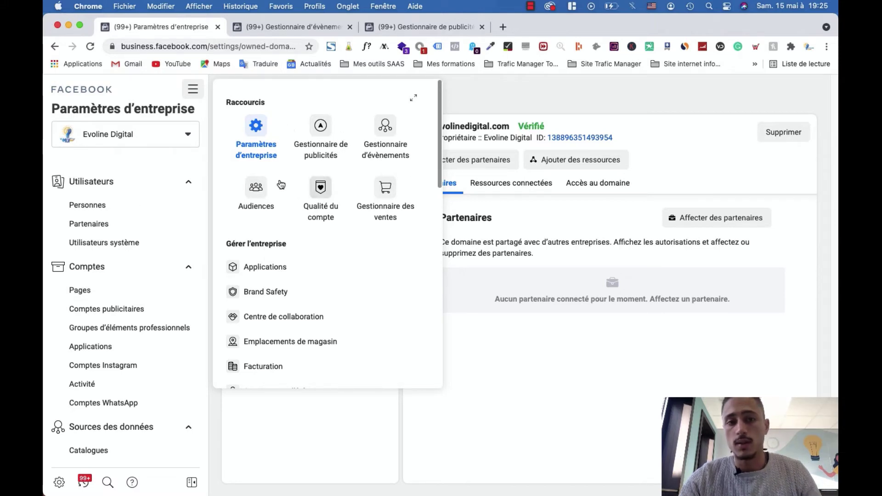
scroll(316, 264, "down", 4)
scroll(316, 265, "down", 5)
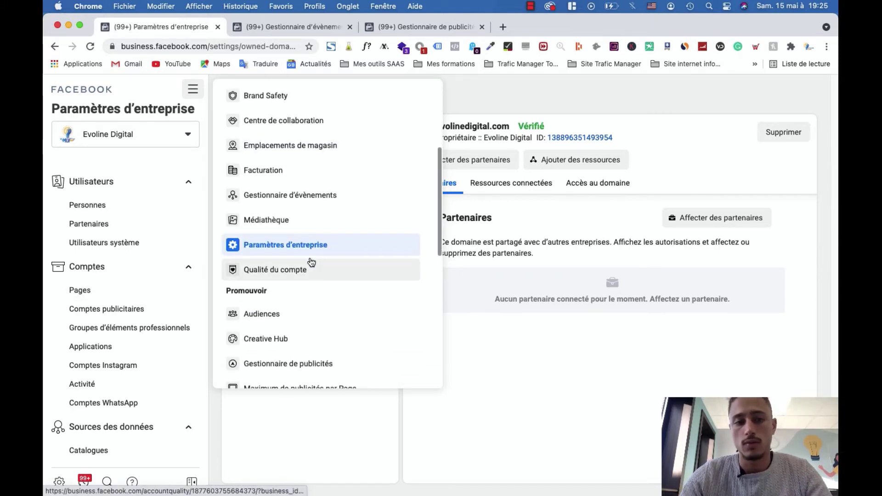
scroll(321, 275, "down", 4)
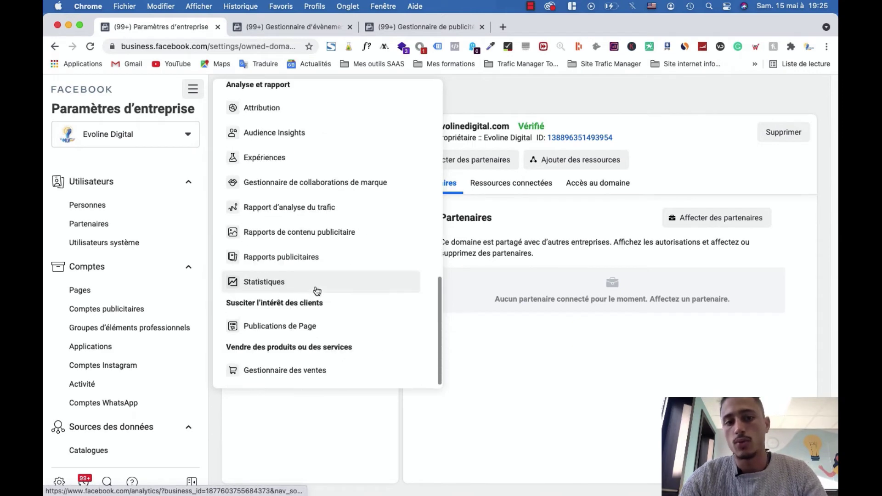
scroll(310, 239, "up", 13)
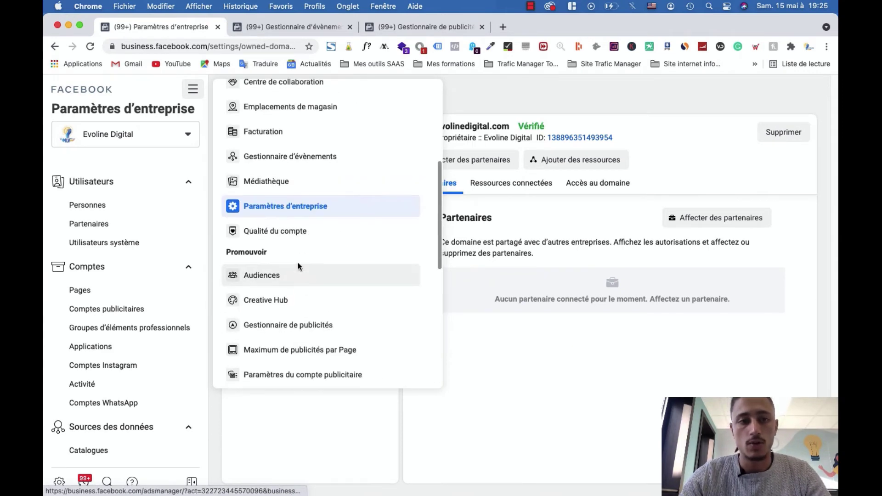
left_click(192, 89)
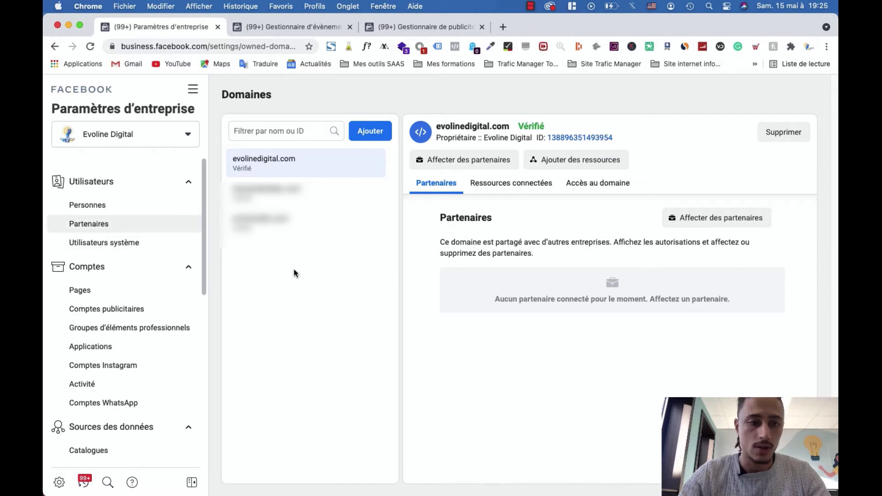
Step: Add the domain evolinedigital.fr to the business under Brand Safety
scroll(136, 235, "down", 5)
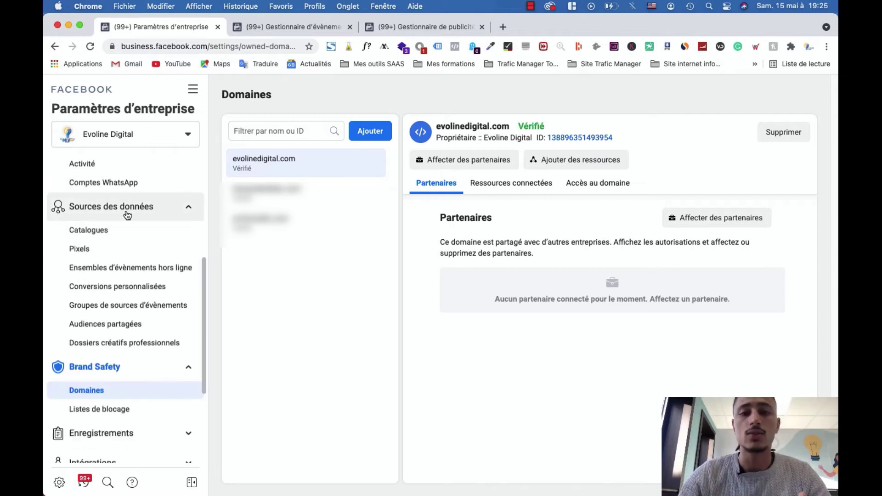
scroll(174, 265, "down", 1)
scroll(169, 265, "down", 1)
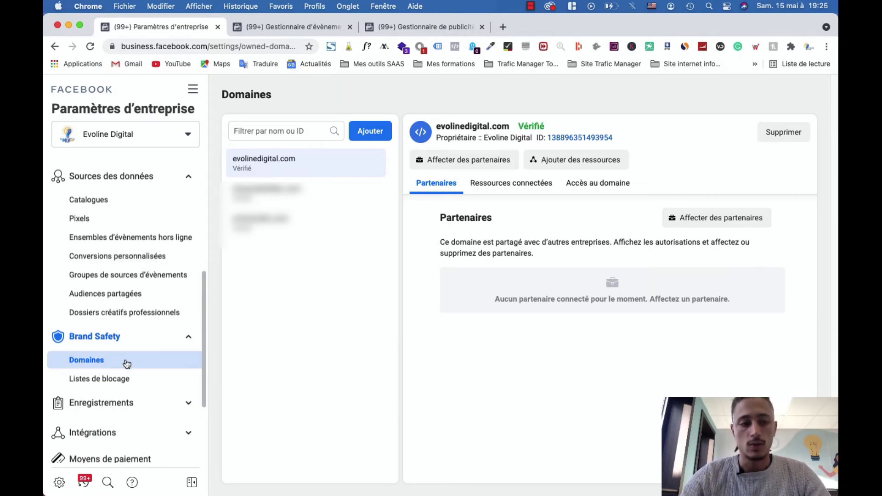
scroll(83, 326, "down", 5)
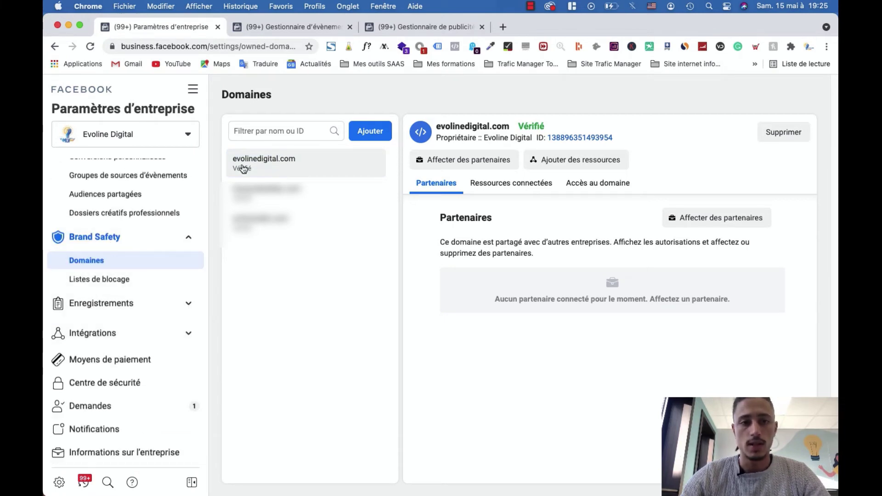
left_click(371, 131)
left_click(443, 233)
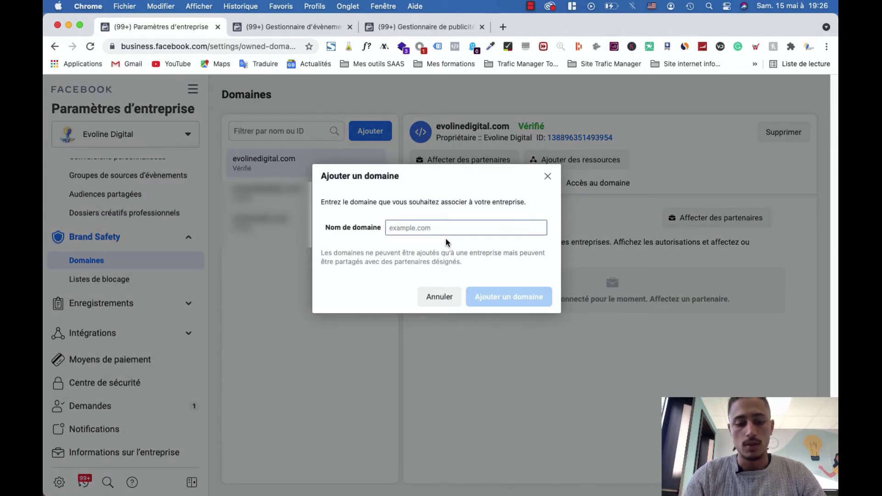
type("ev")
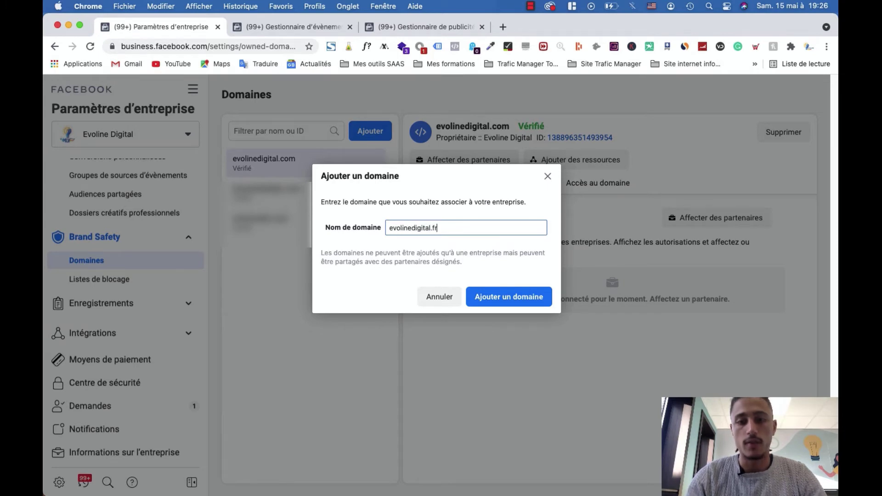
type("olinedigital.fr")
left_click(514, 293)
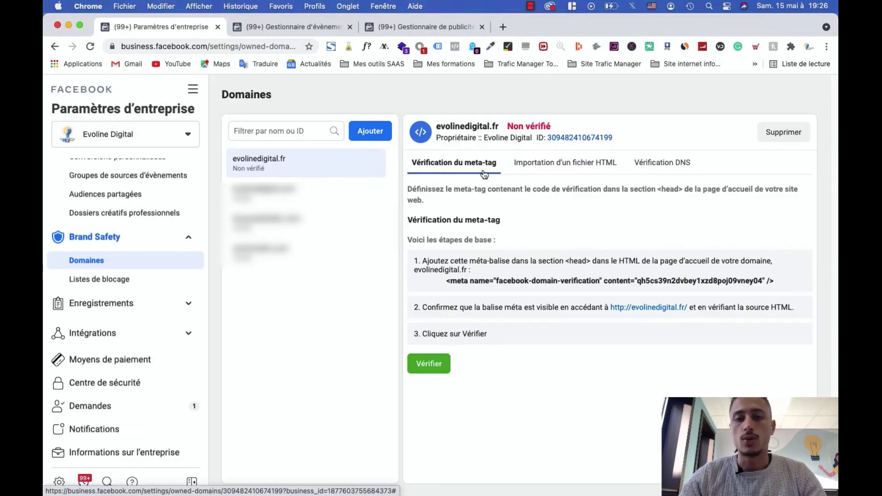
Step: Review the verification methods for evolinedigital.fr: DNS record, meta-tag and HTML file upload
left_click(555, 167)
left_click(661, 165)
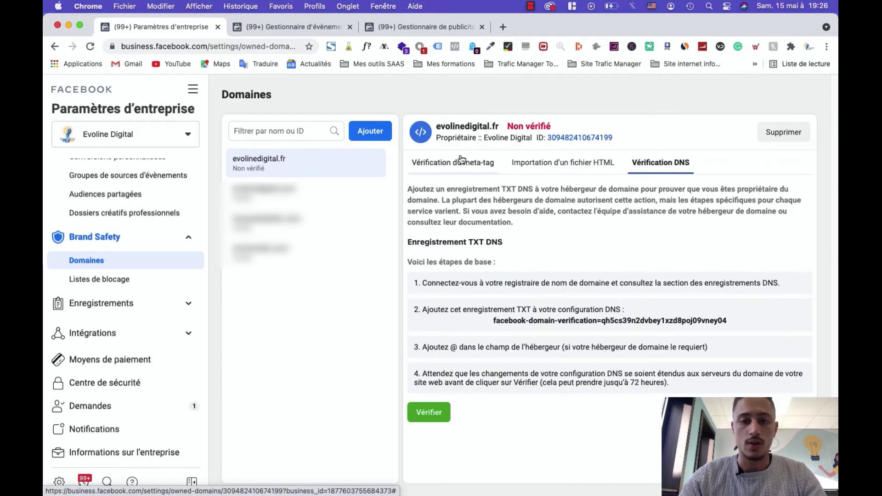
left_click_drag(421, 282, 649, 391)
left_click(470, 280)
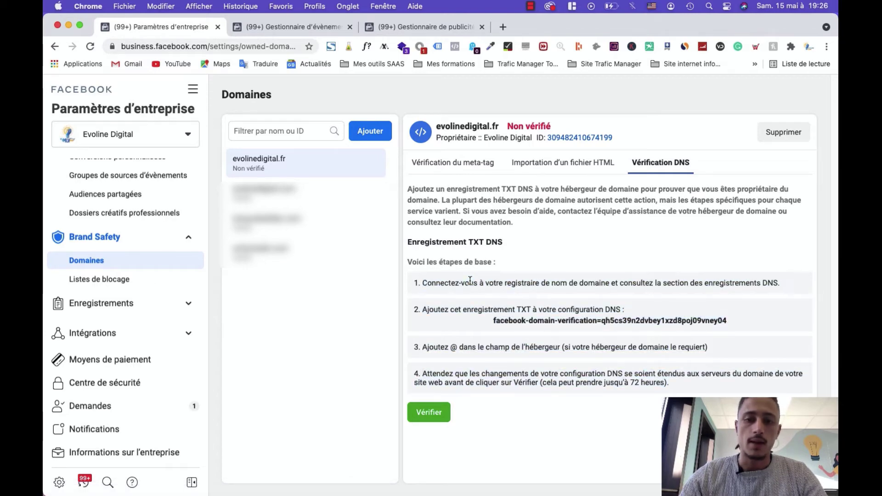
left_click(464, 166)
left_click(557, 165)
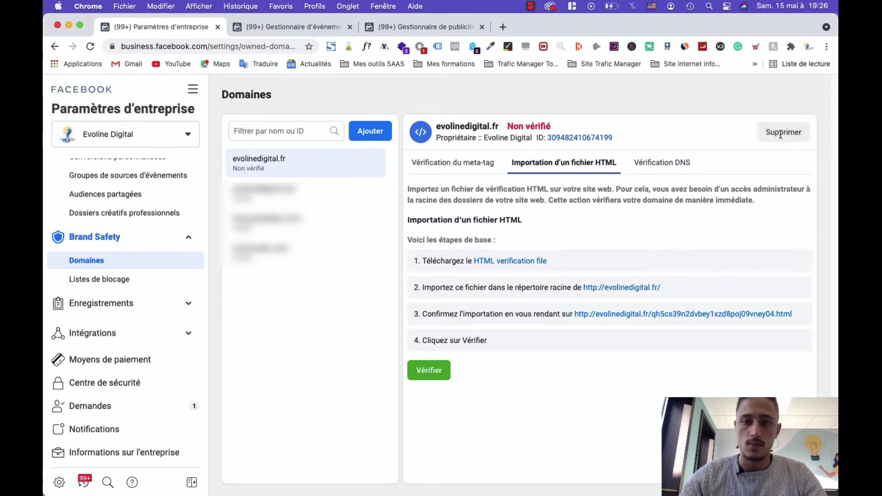
Step: Remove the domain evolinedigital.fr from the business and confirm the deletion
mouse_move(485, 129)
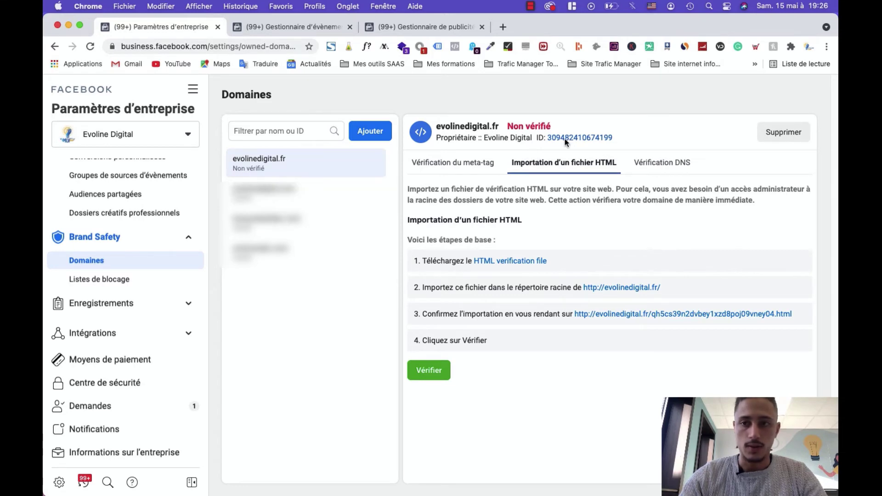
left_click(786, 137)
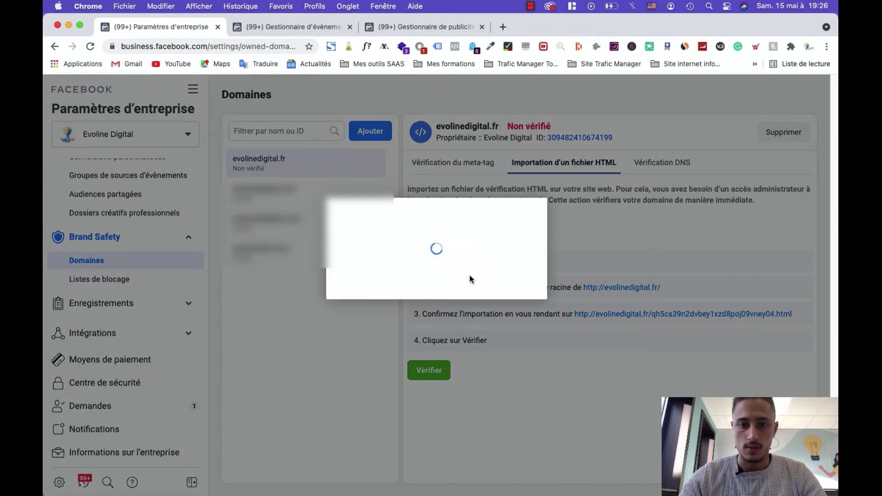
left_click(509, 284)
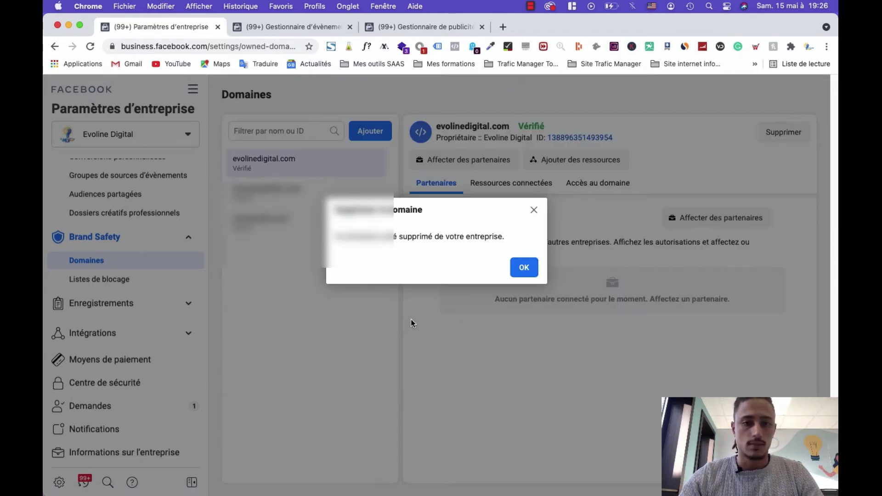
left_click(521, 267)
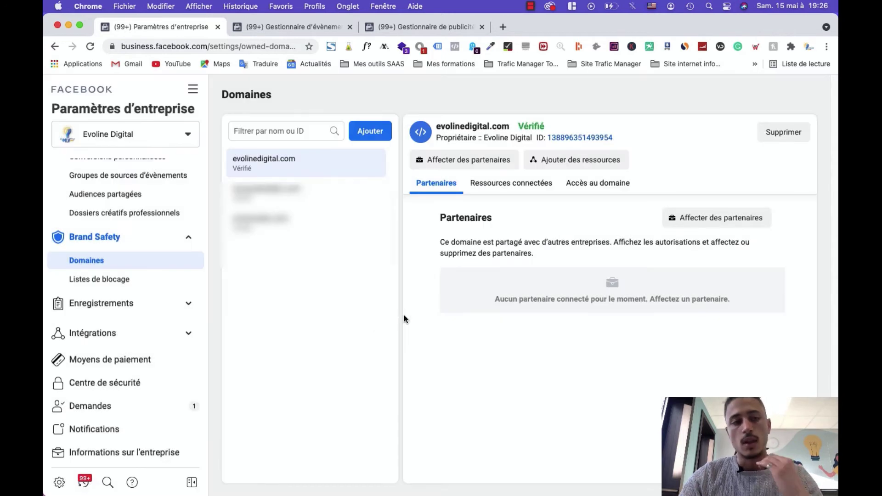
Step: Open the business's Pages under accounts and show the options for adding a Page
scroll(148, 260, "up", 6)
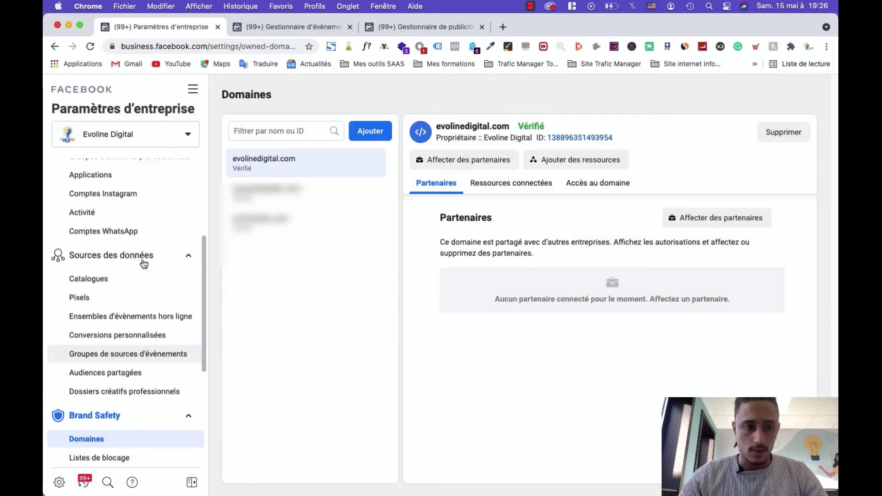
scroll(138, 225, "up", 3)
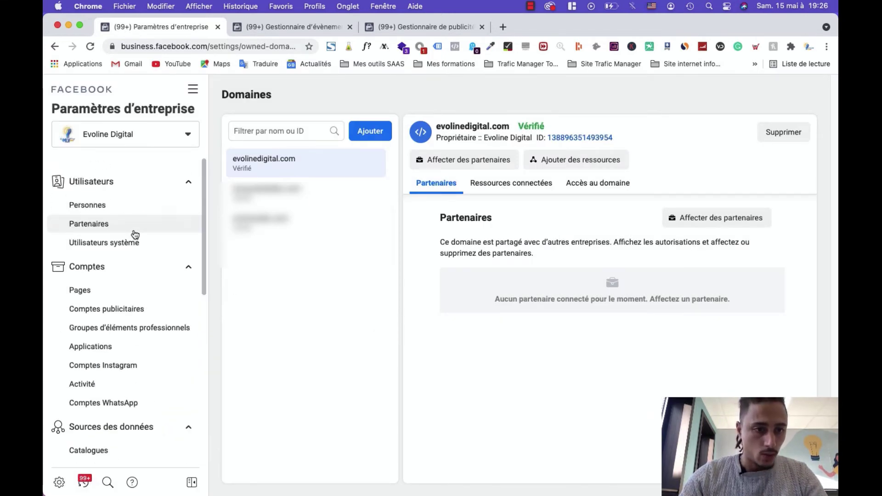
left_click(96, 293)
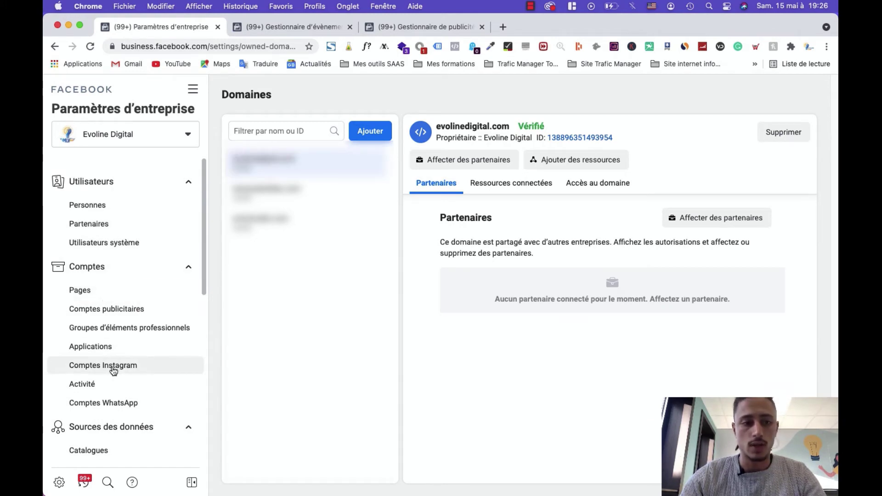
left_click(88, 290)
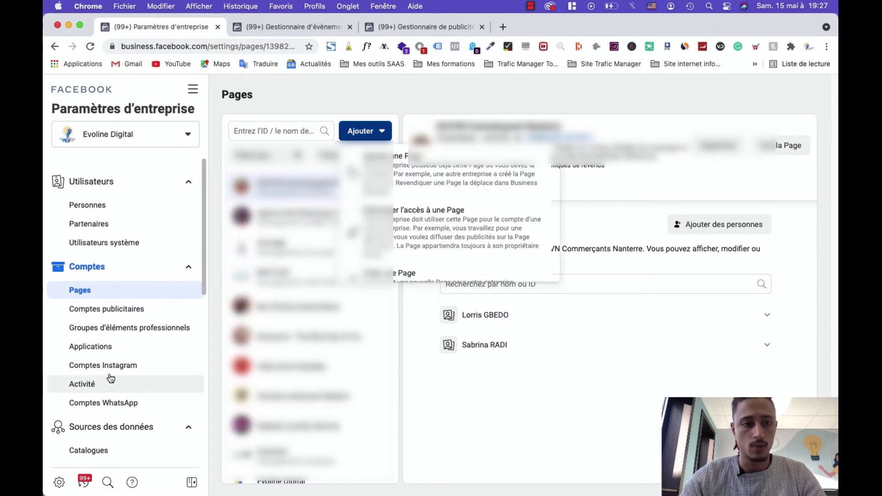
Step: Open the list of Pixels under the business's data sources
scroll(174, 285, "down", 3)
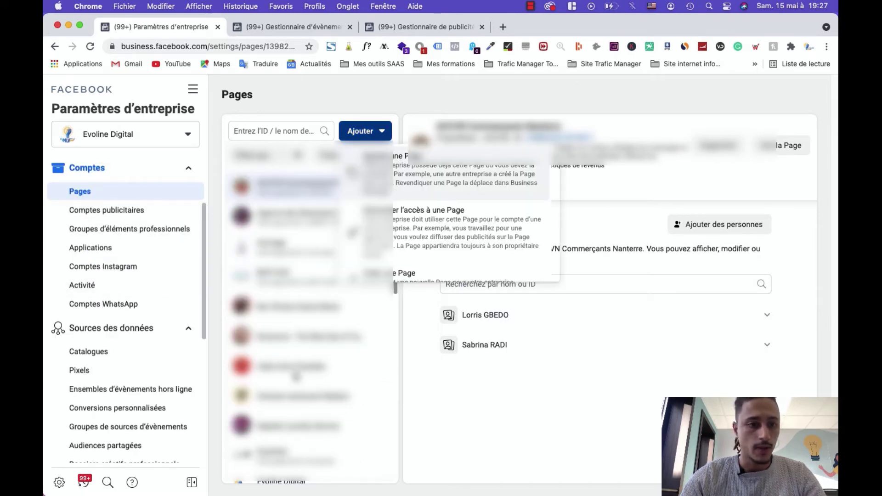
scroll(110, 228, "up", 1)
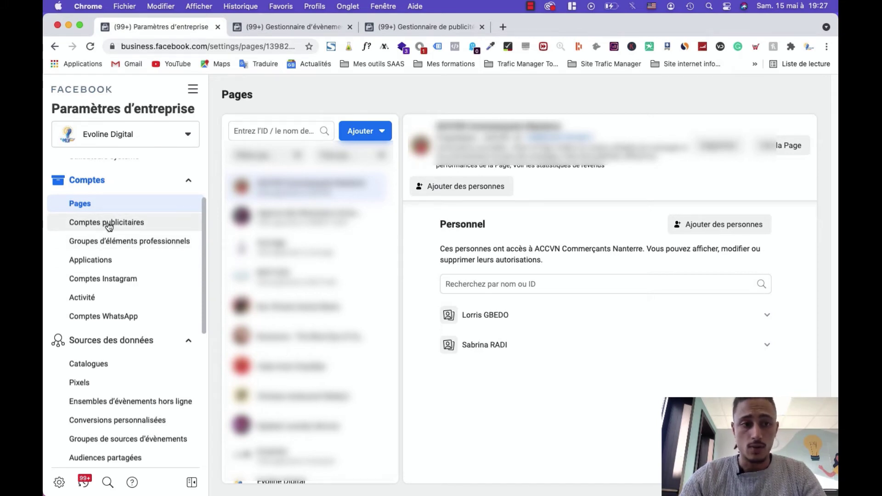
scroll(123, 339, "down", 5)
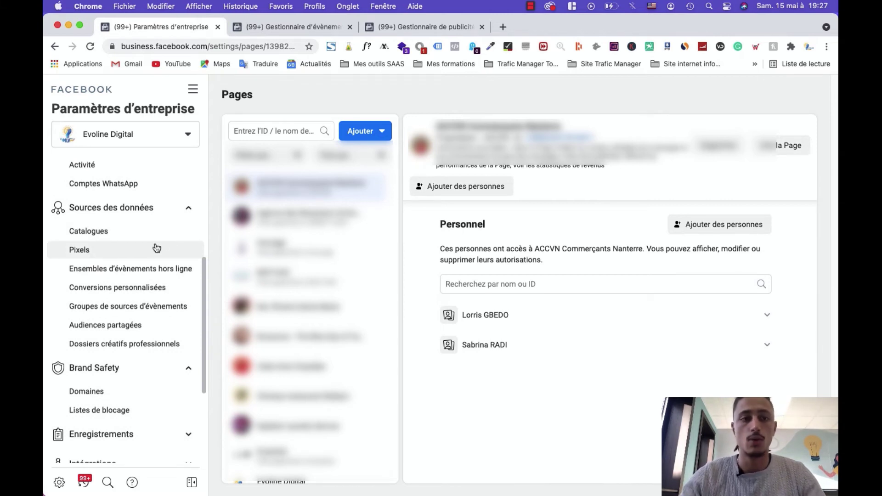
left_click(120, 253)
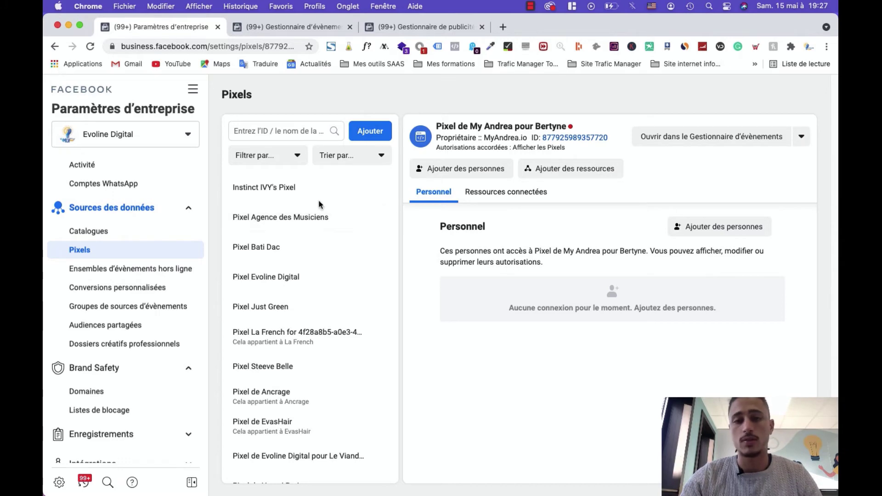
Step: Switch to the Events Manager and examine the overview of Pixel de La Canopée, including its activity graph and received events
left_click(296, 28)
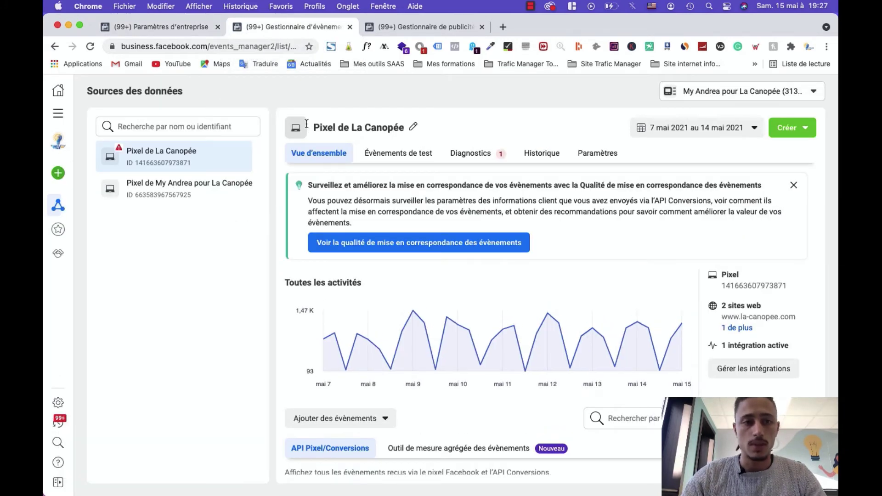
scroll(510, 191, "down", 3)
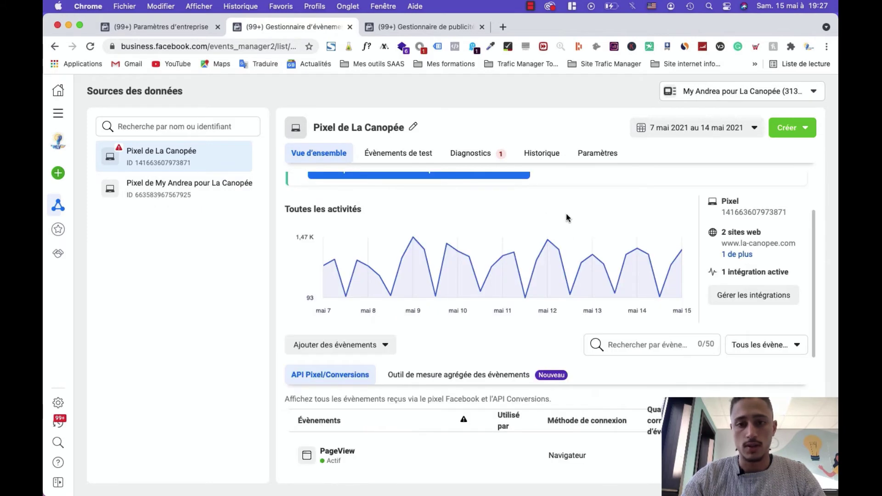
scroll(629, 270, "down", 3)
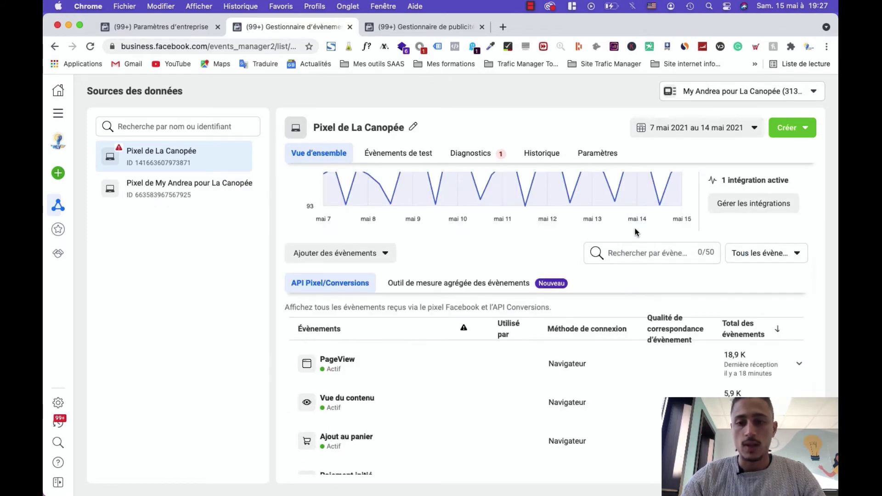
scroll(611, 278, "up", 6)
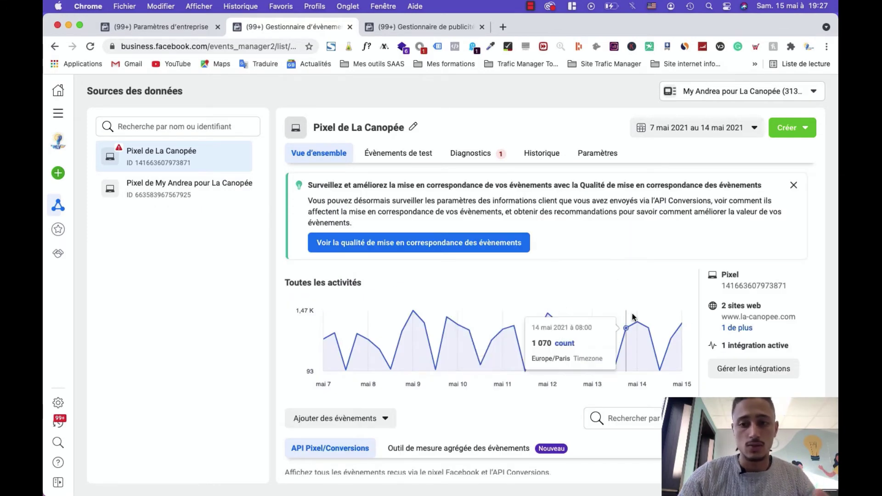
scroll(628, 311, "down", 1)
scroll(627, 311, "down", 4)
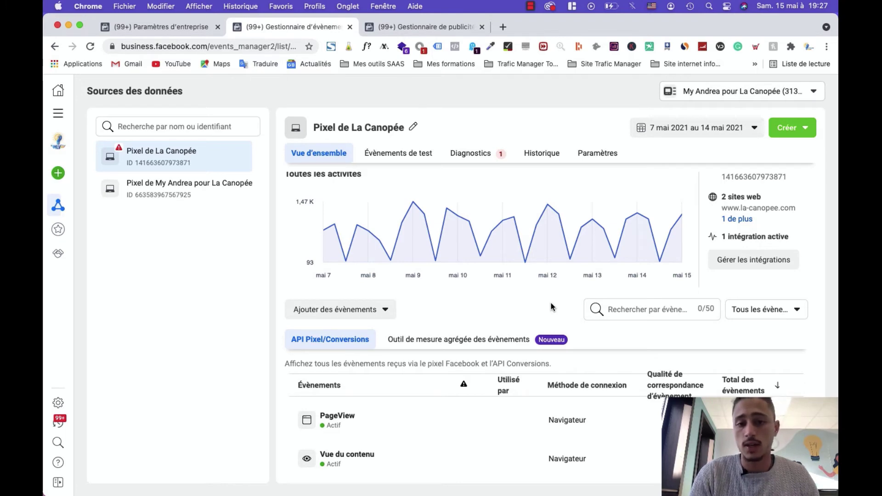
scroll(459, 239, "up", 5)
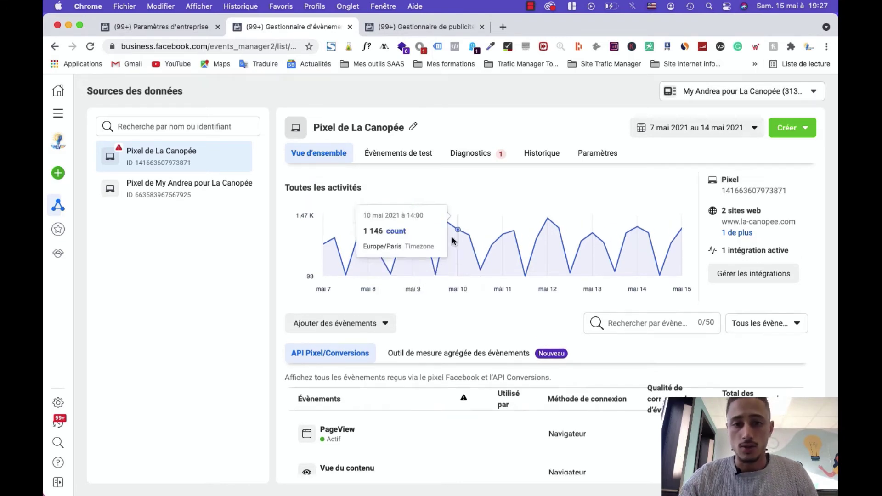
scroll(551, 284, "up", 1)
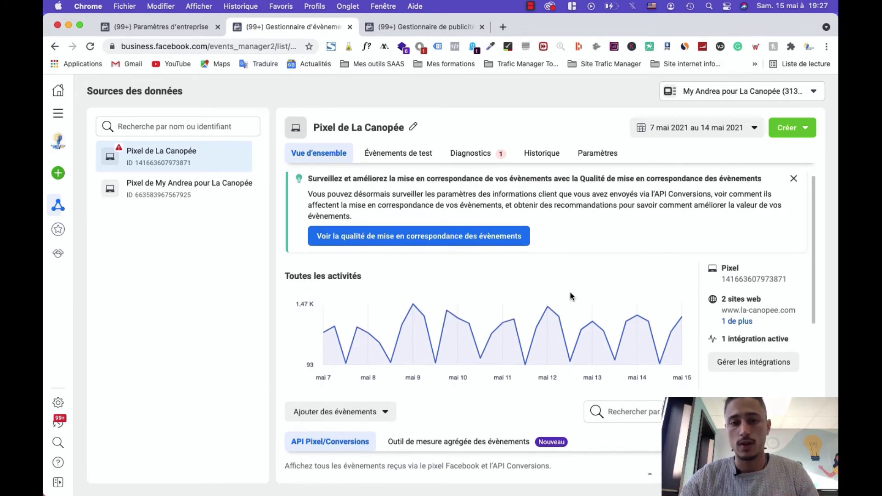
Step: Examine the events received by Pixel de La Canopée under API Pixel/Conversions, from PageView to Achat
scroll(571, 293, "down", 8)
scroll(633, 347, "up", 7)
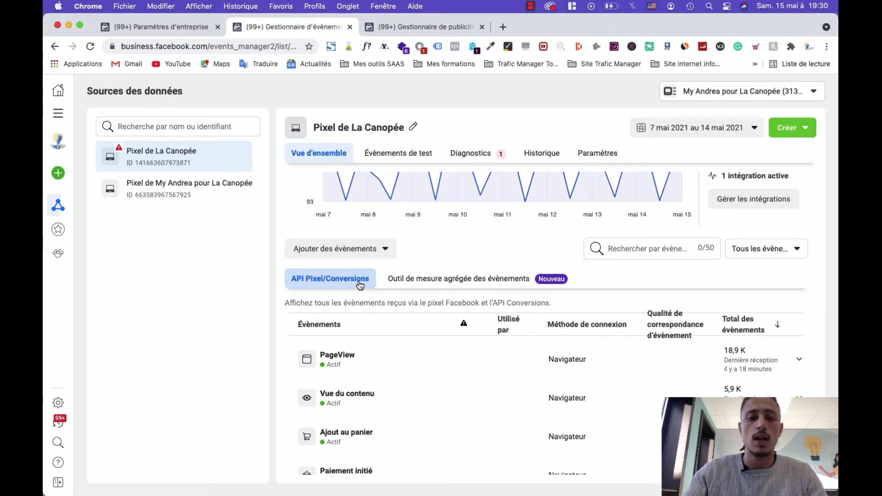
scroll(469, 319, "down", 2)
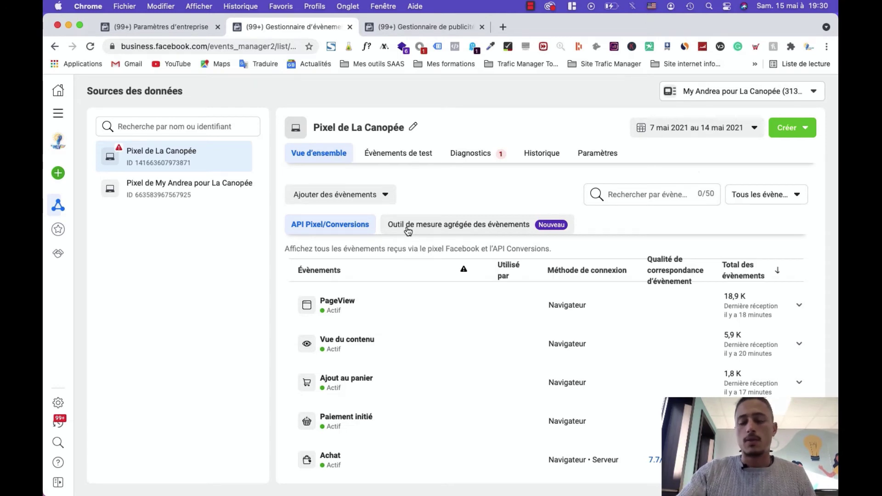
scroll(377, 244, "up", 2)
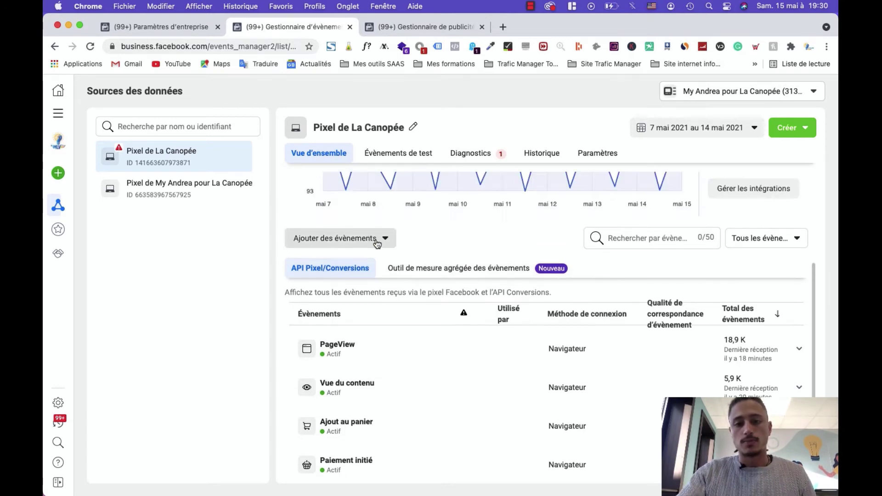
scroll(427, 306, "up", 1)
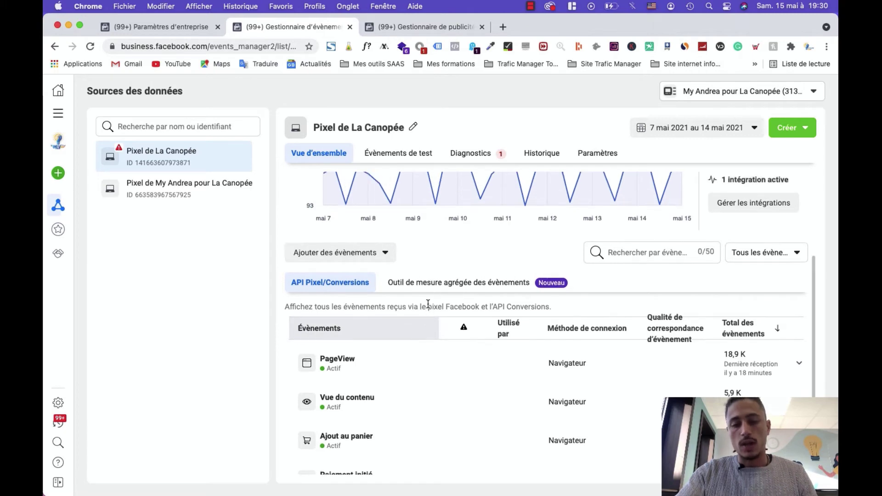
scroll(417, 304, "down", 1)
scroll(437, 303, "up", 4)
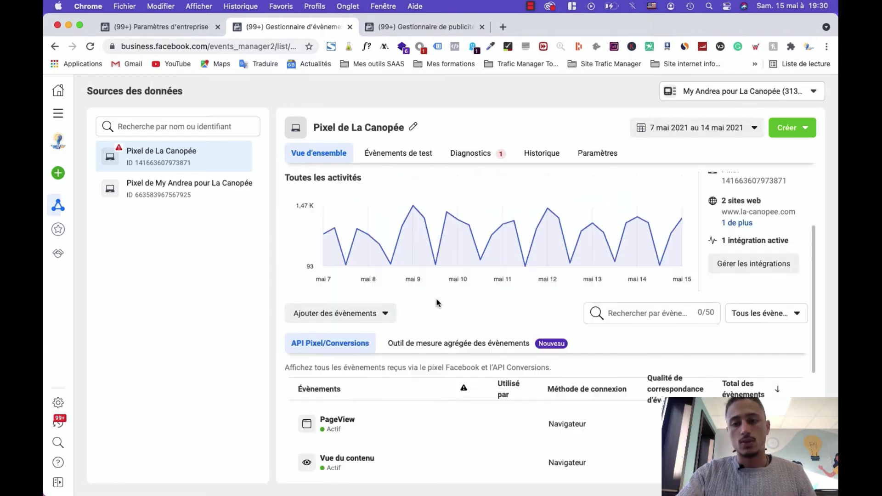
Step: Show the pixel's aggregated event measurement, open its event management and look through the domains in the web event configurations
scroll(438, 304, "down", 1)
left_click(460, 334)
scroll(464, 327, "down", 1)
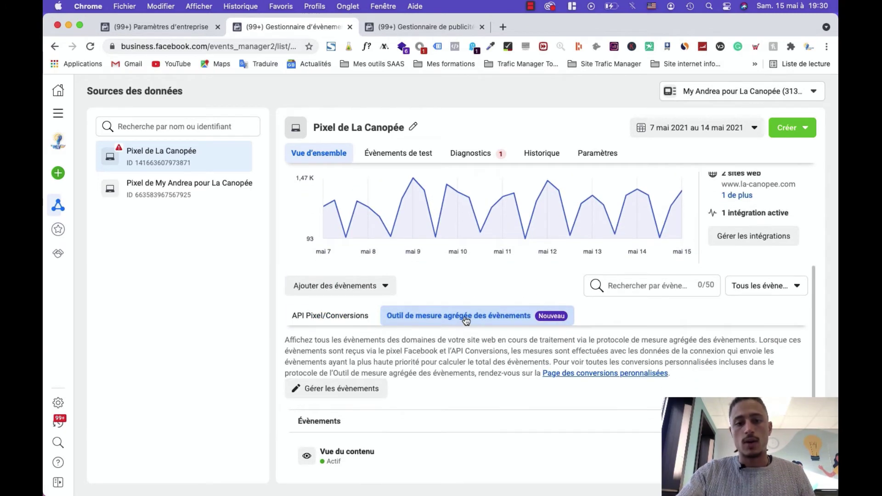
left_click(336, 394)
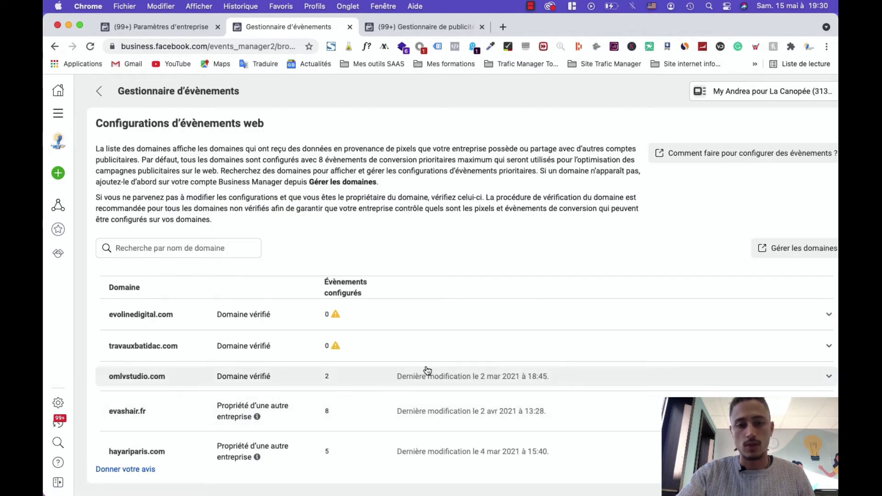
scroll(420, 340, "down", 5)
scroll(410, 341, "up", 1)
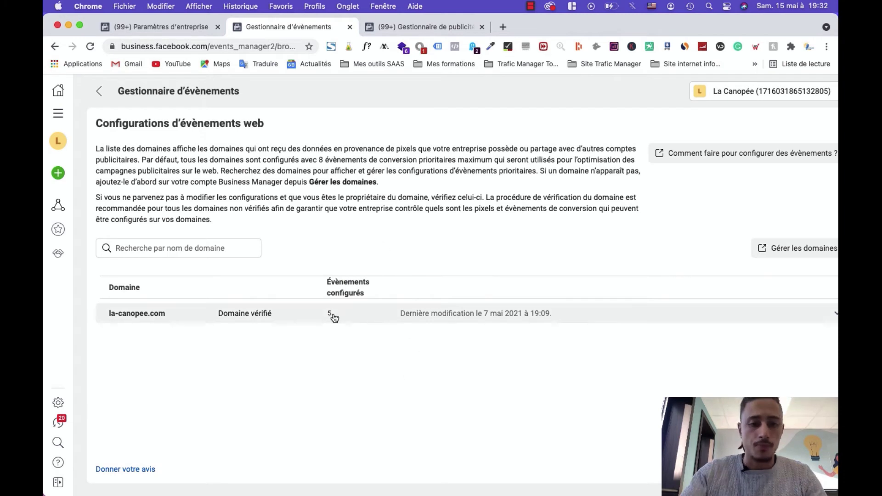
Step: Expand the domain la-canopee.com and examine its configured events in priority order, starting with Achat
left_click(161, 320)
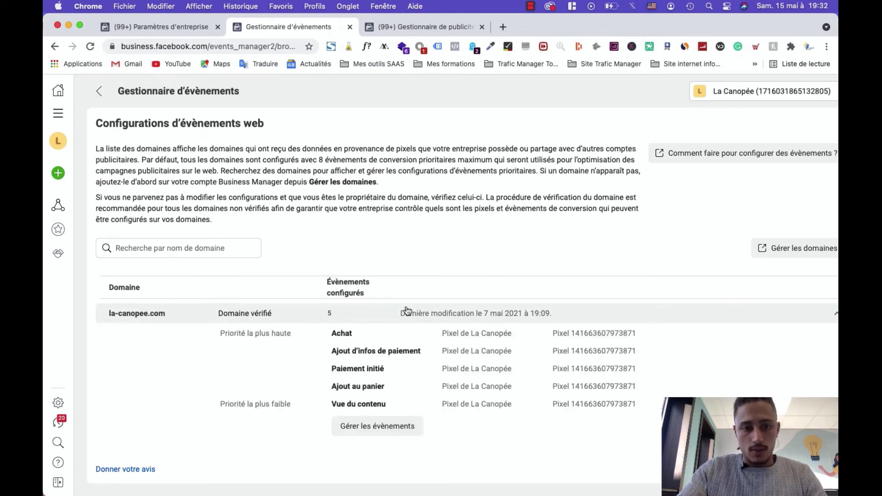
mouse_move(331, 332)
left_mouse_down()
mouse_move(414, 354)
mouse_move(386, 388)
mouse_move(332, 354)
mouse_move(324, 333)
mouse_move(358, 340)
mouse_move(334, 333)
left_mouse_up()
double_click(340, 333)
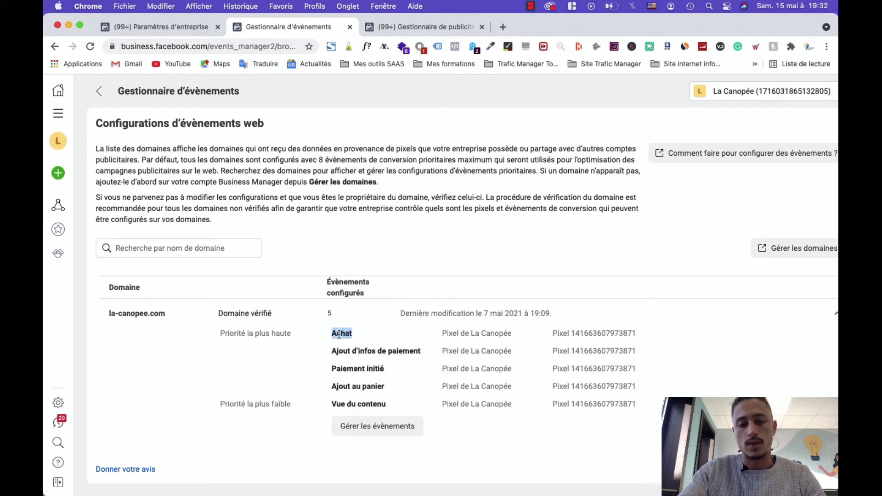
left_click(342, 336)
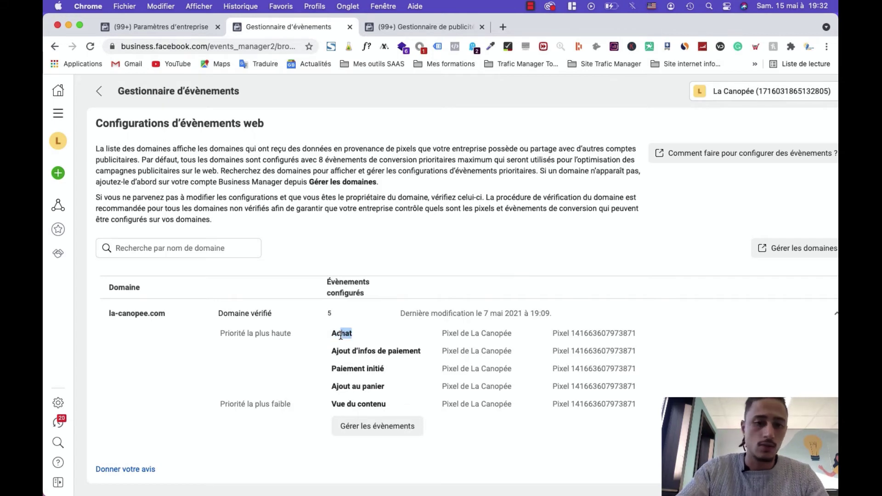
left_click_drag(337, 350, 349, 353)
left_click(335, 361)
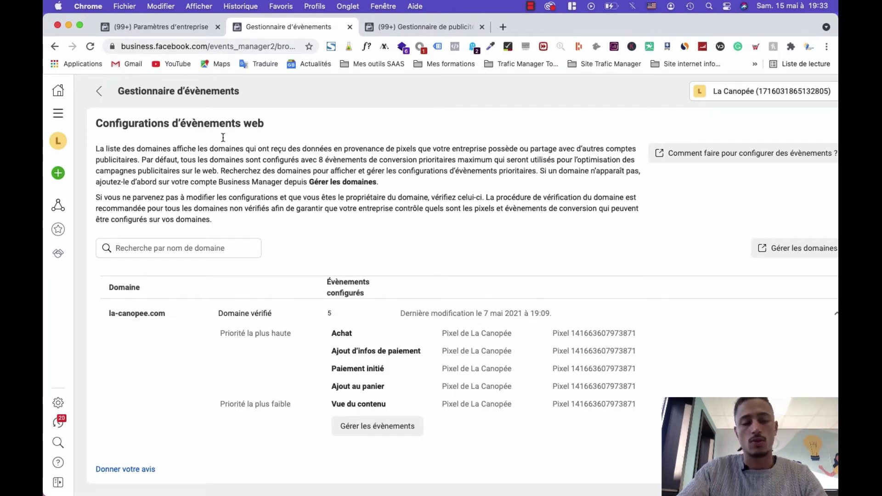
Step: Leave the web event configurations, go back to the business settings and look through the data sources, Brand Safety and remaining sections
left_click(103, 93)
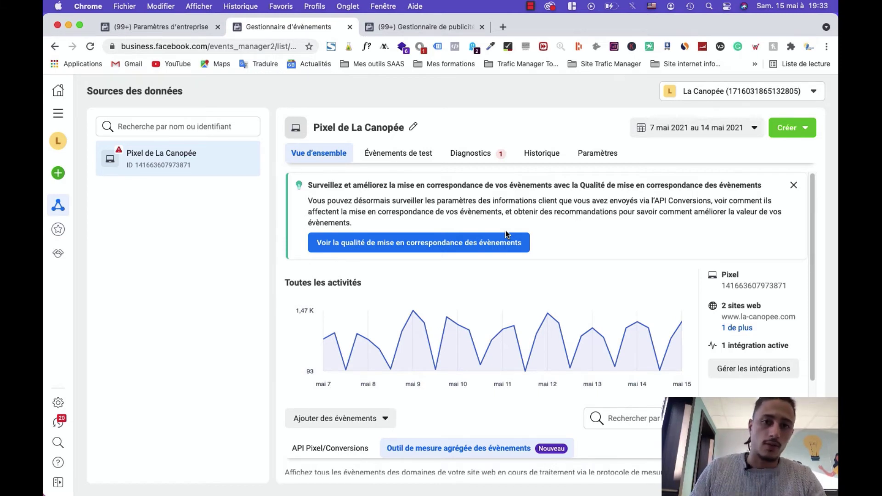
left_click(184, 30)
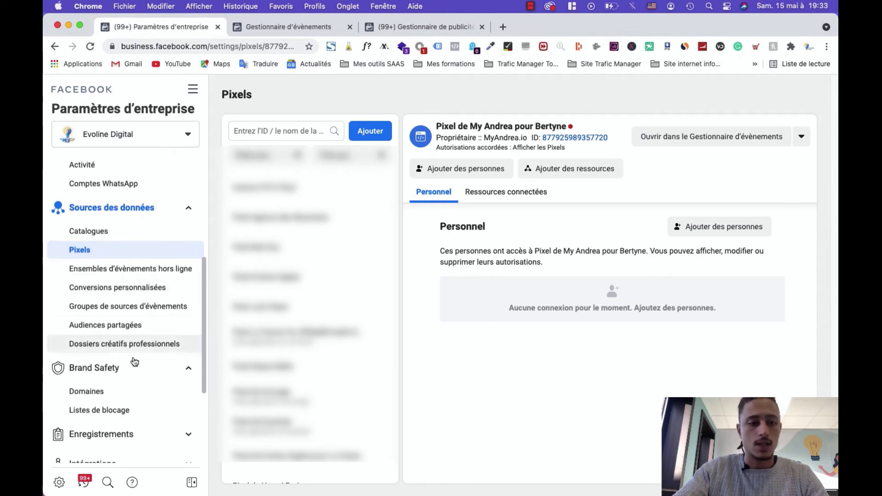
scroll(114, 294, "down", 5)
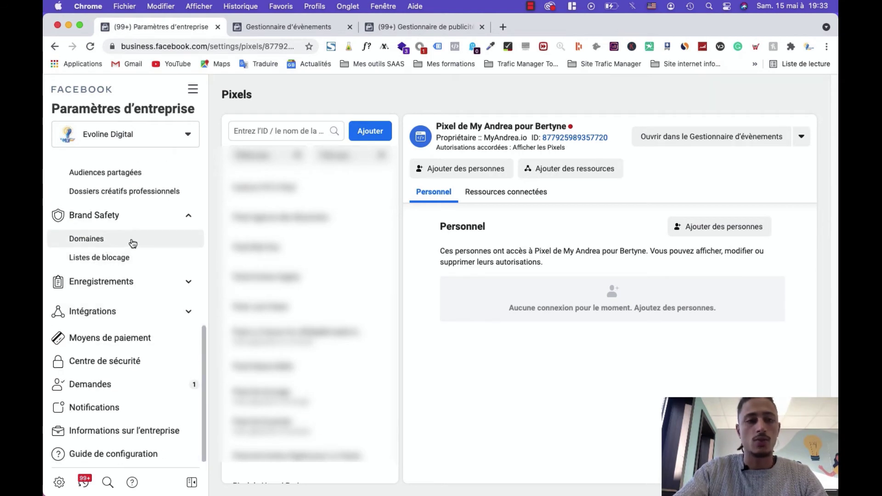
scroll(133, 243, "up", 1)
scroll(145, 254, "up", 1)
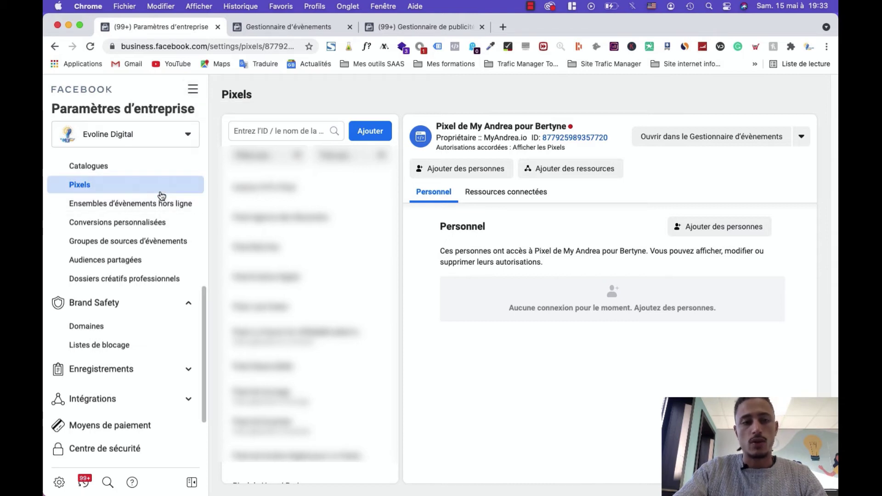
scroll(133, 188, "up", 5)
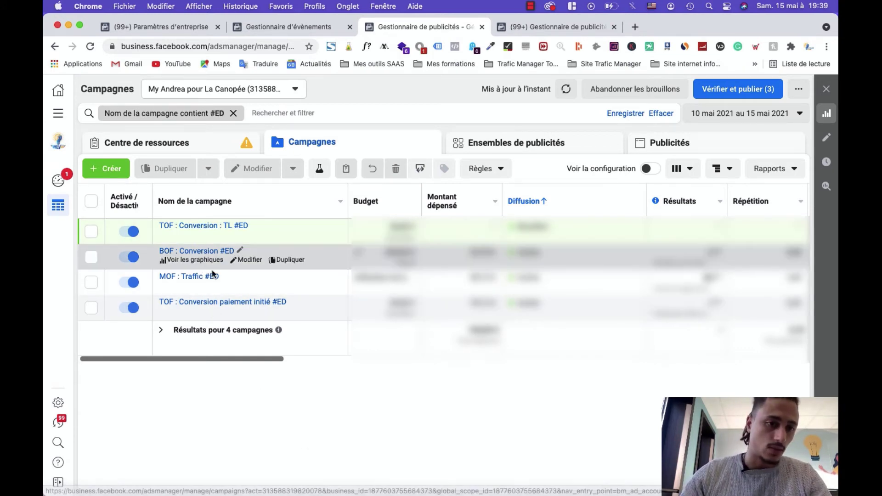
Step: Select the campaign TOF : Conversion paiement initié #ED in the Ads Manager and view its ads with their metric columns
mouse_move(212, 313)
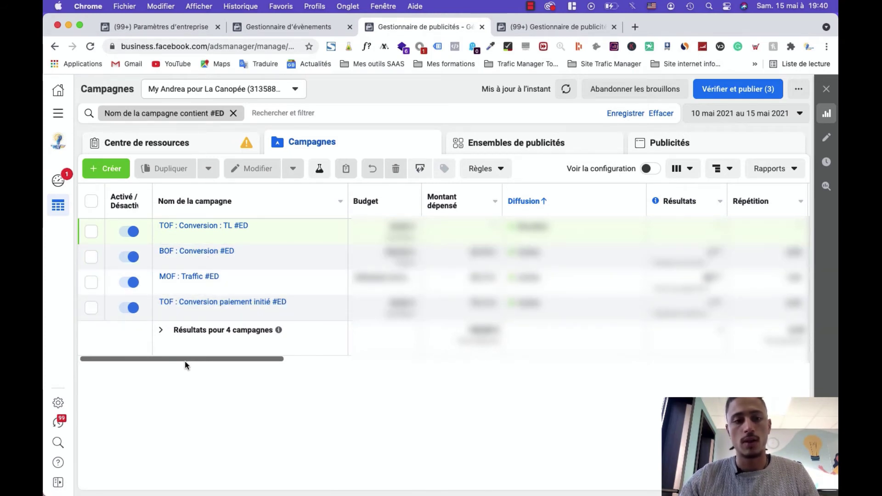
left_click(92, 309)
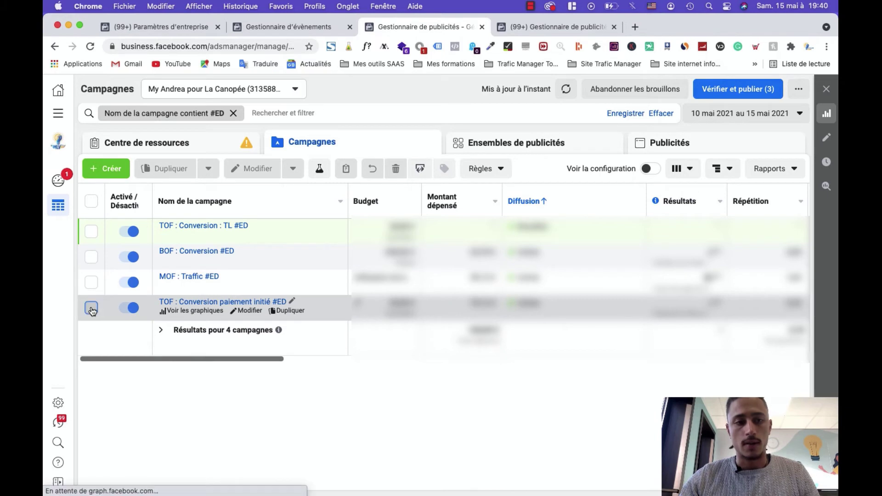
left_click(529, 145)
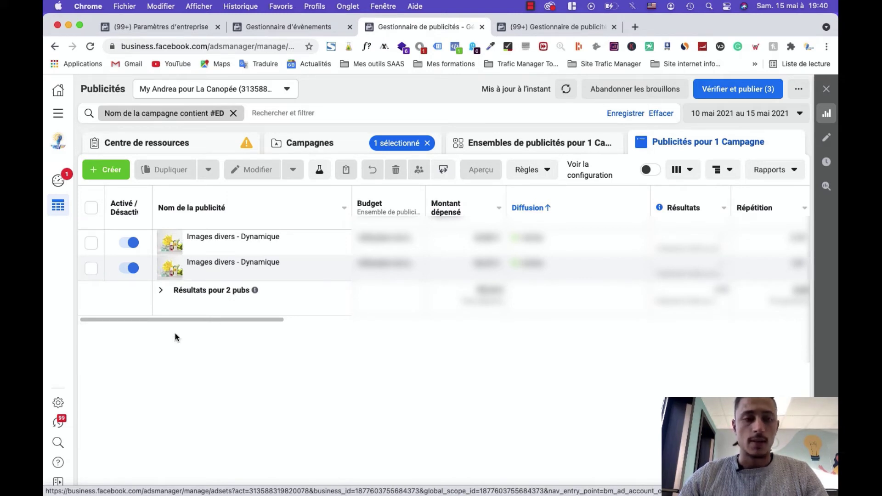
left_click_drag(176, 319, 189, 319)
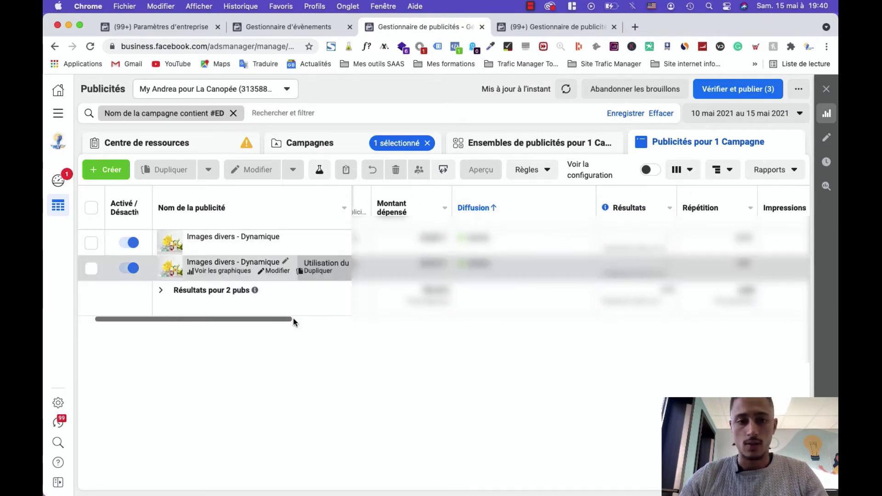
left_click_drag(293, 319, 456, 320)
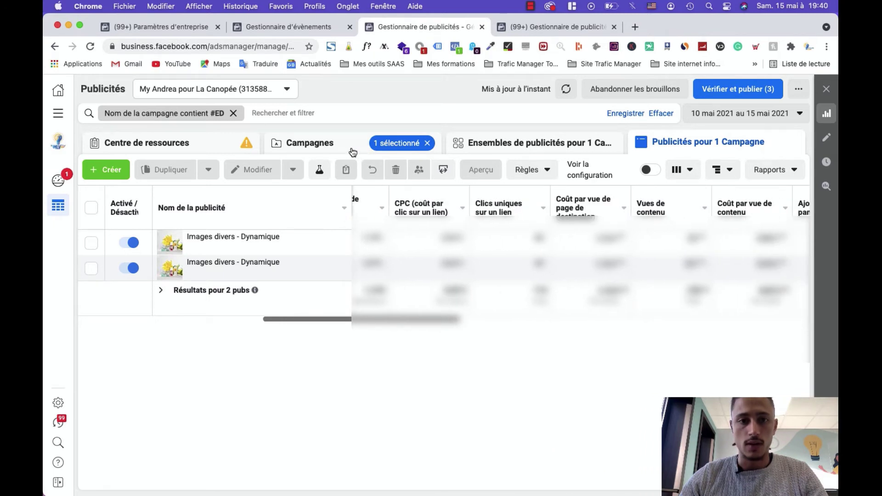
Step: Return to the campaigns list and set the reporting period to 13 mai 2021
left_click(349, 151)
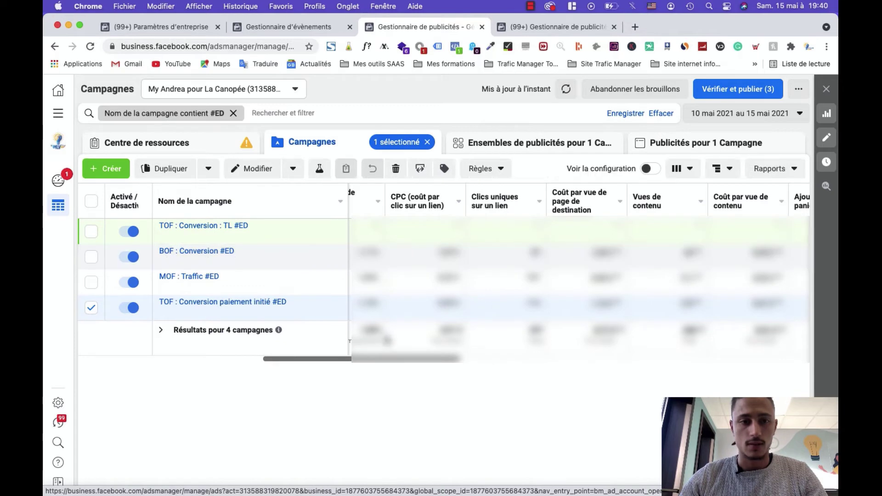
left_click_drag(367, 365, 444, 358)
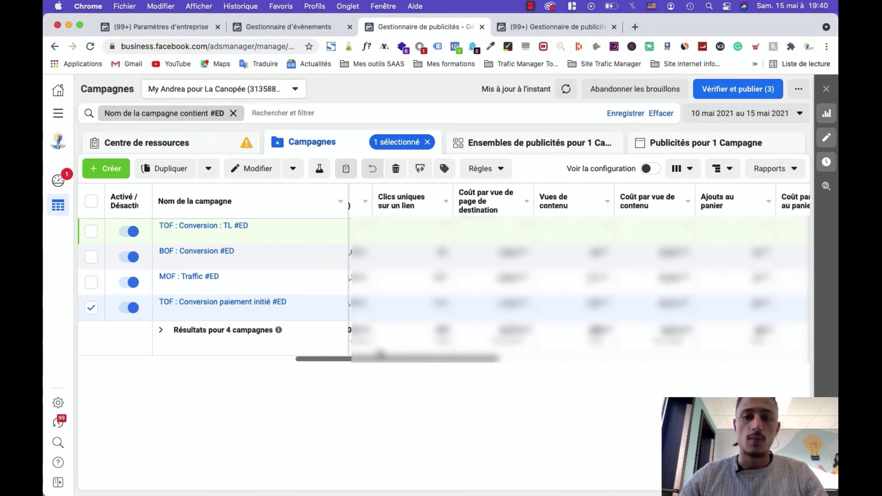
left_click(759, 115)
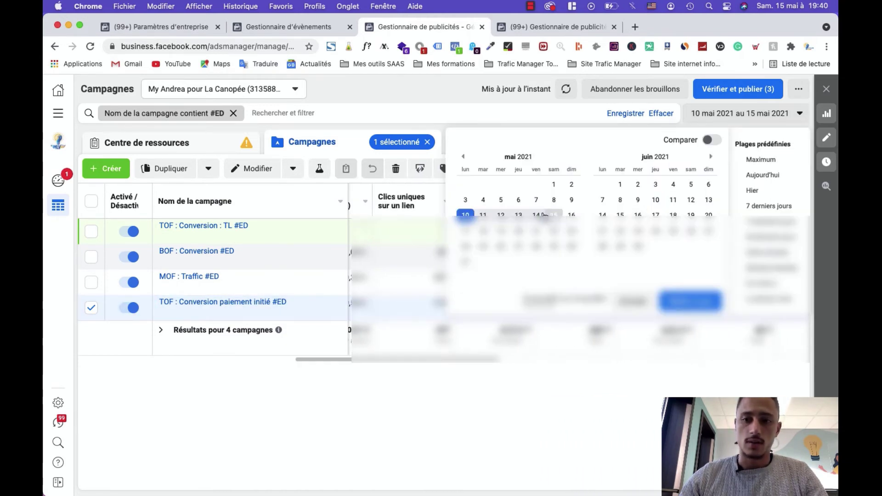
left_click(517, 215)
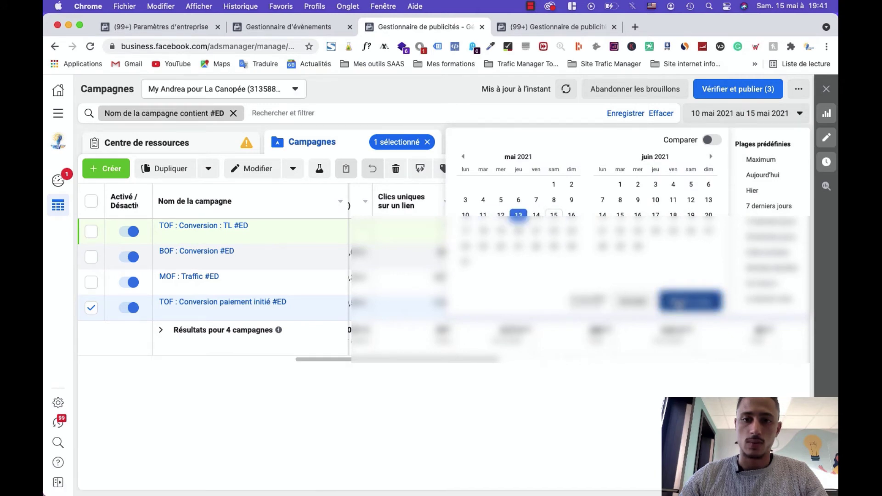
left_click(665, 301)
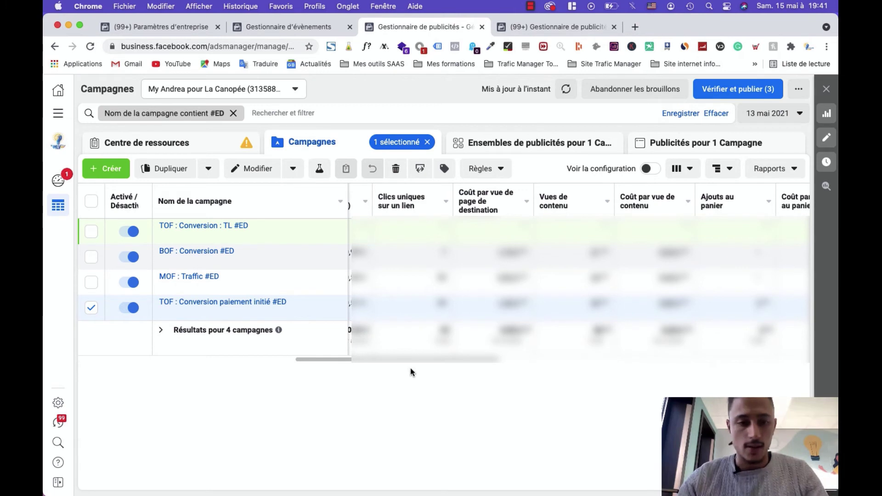
Step: Narrow the Diffusion column of the campaigns table and review the metrics from Budget to CPC
left_click_drag(407, 360, 184, 359)
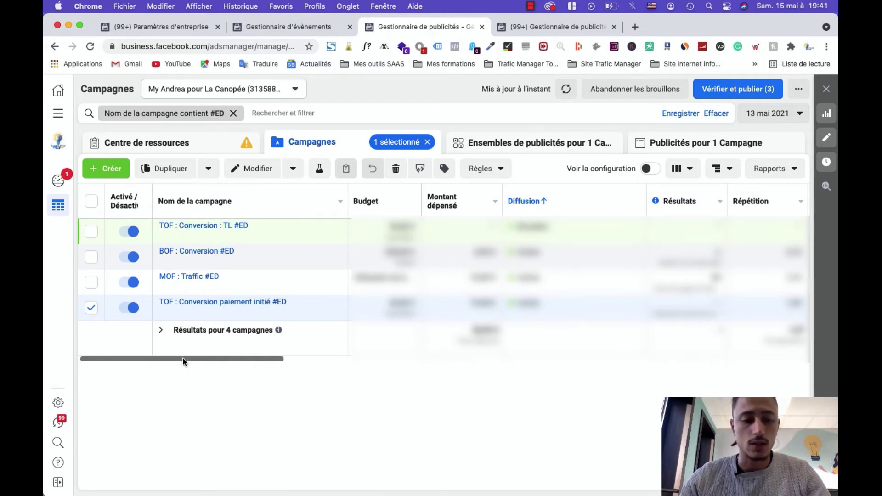
left_click_drag(183, 362, 197, 363)
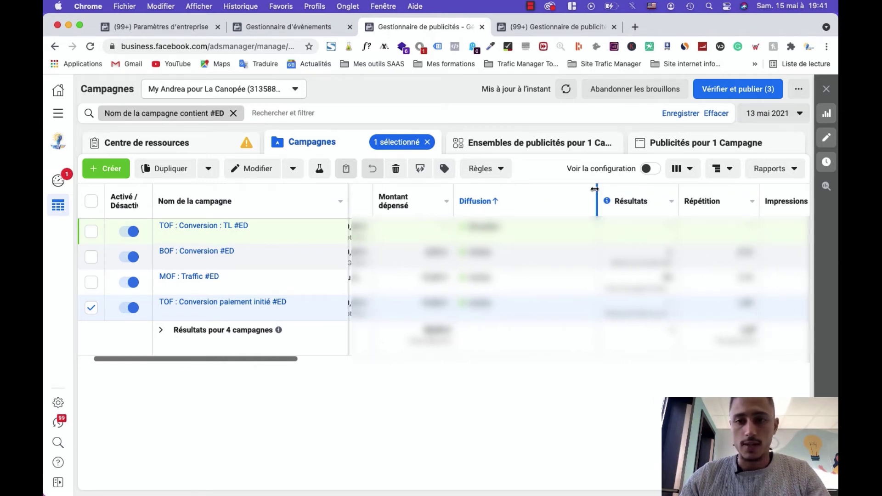
left_click_drag(596, 190, 510, 191)
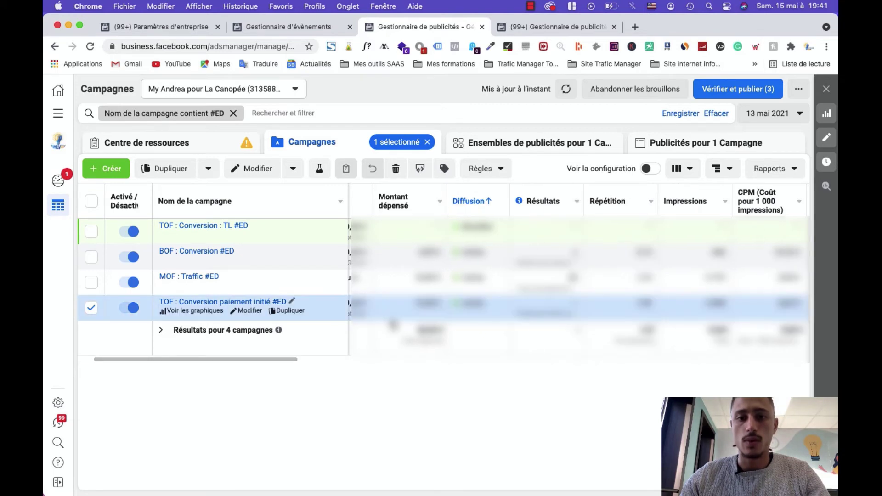
left_click_drag(214, 358, 281, 356)
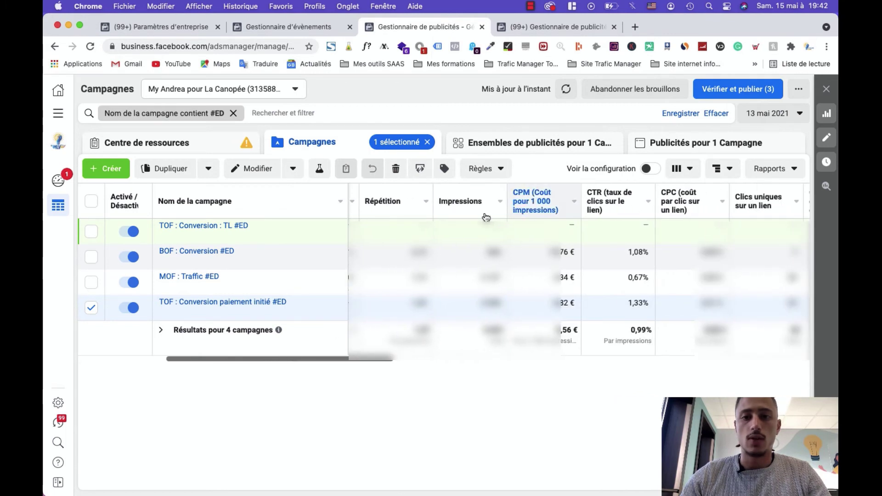
Step: Open the column customization for the campaigns table's ED - ECOM preset and skim the full list of selected columns
left_click(682, 168)
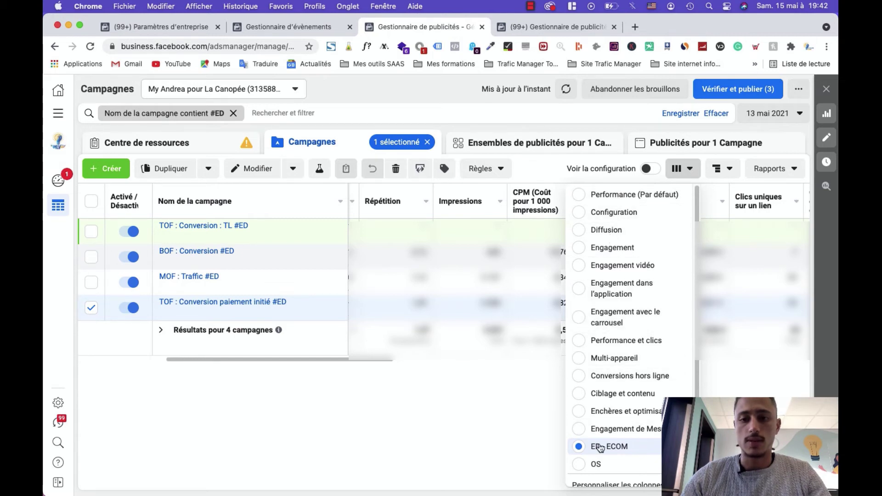
scroll(618, 459, "down", 3)
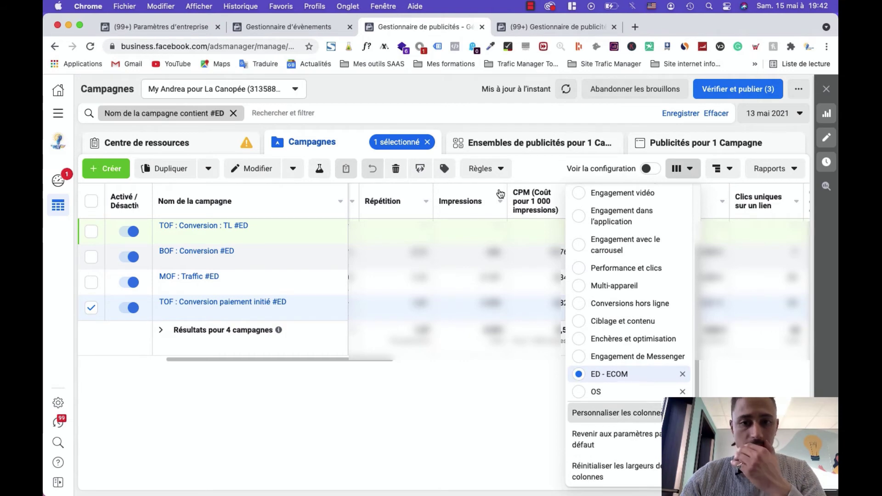
left_click(589, 419)
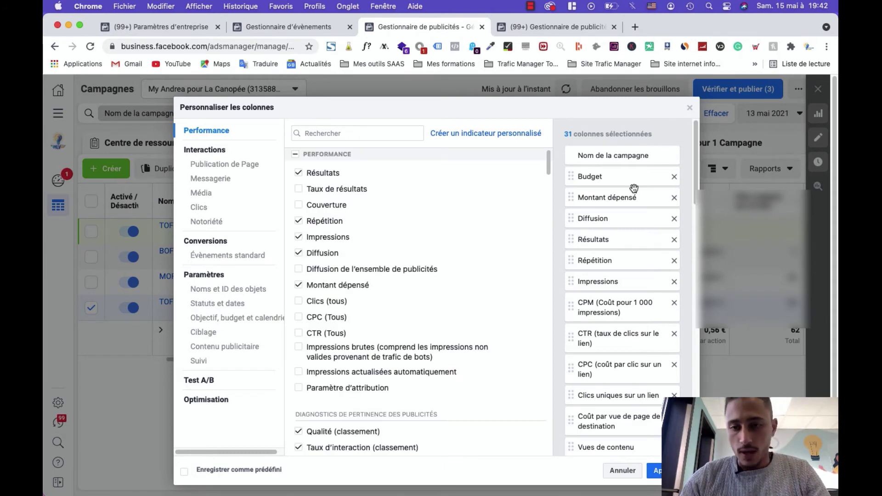
scroll(616, 227, "down", 1)
scroll(620, 228, "down", 2)
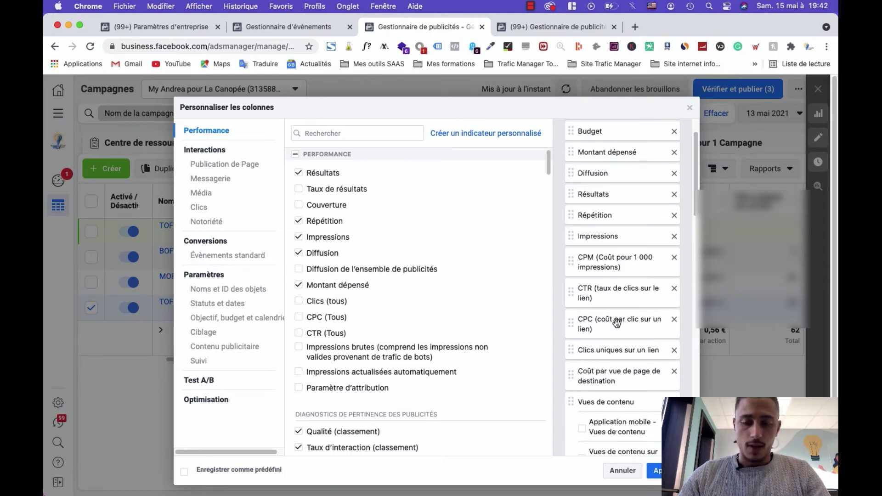
scroll(617, 323, "down", 5)
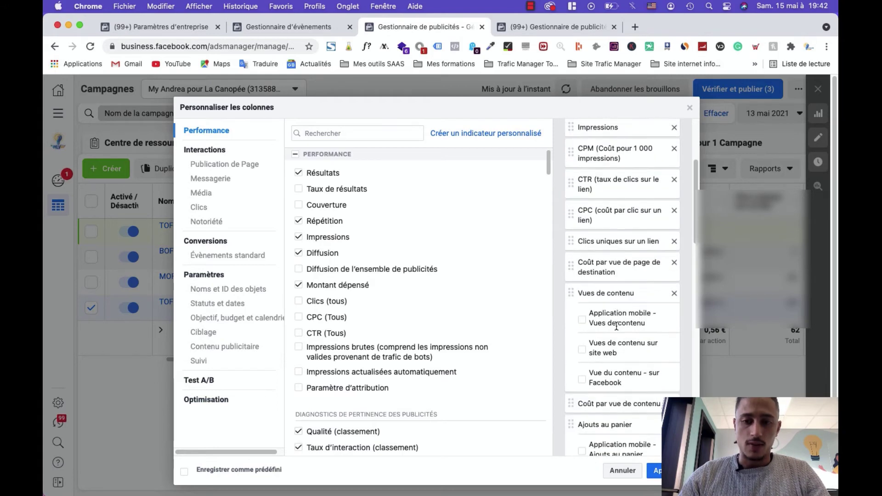
scroll(616, 325, "down", 15)
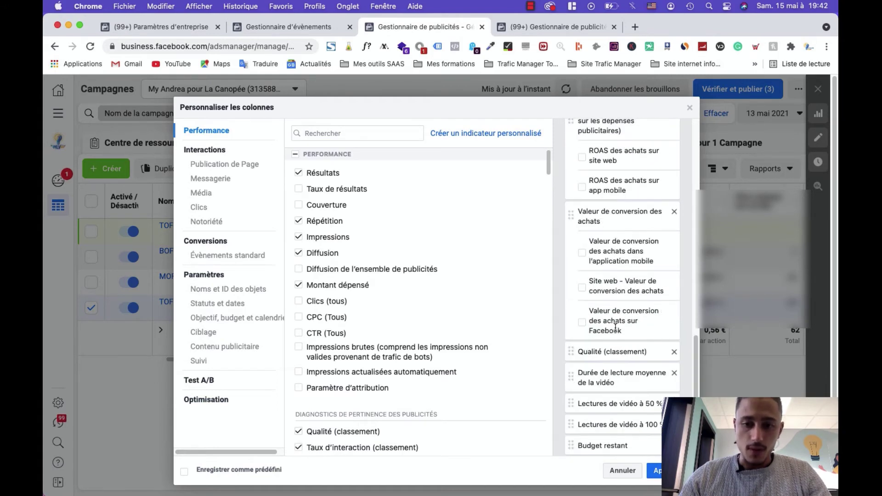
scroll(615, 327, "down", 6)
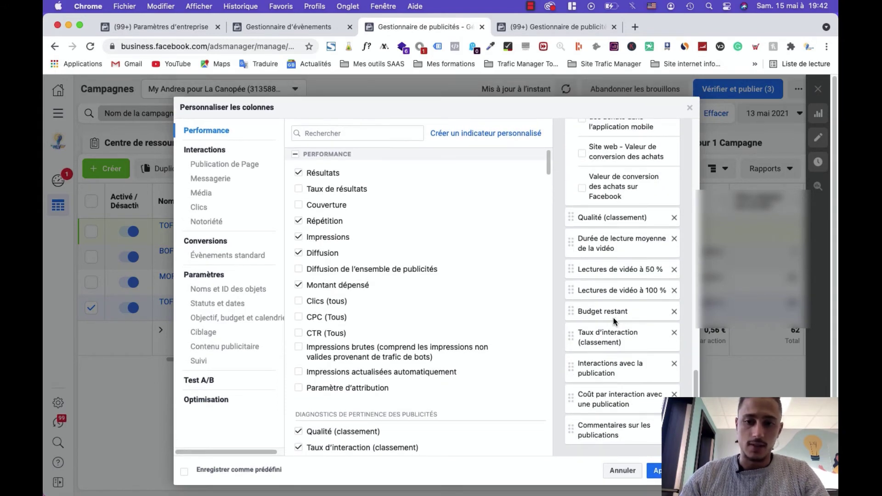
scroll(597, 276, "up", 20)
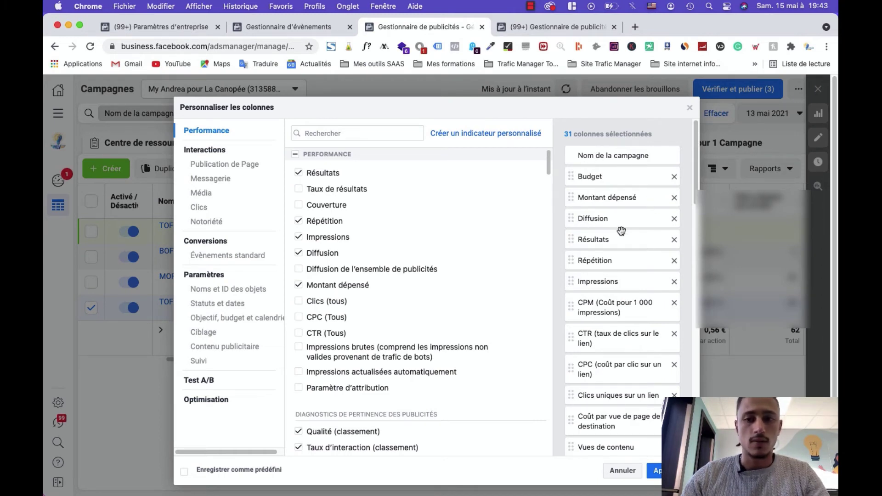
Step: Examine the selected delivery and click columns one by one, from Budget through CPM, CTR and CPC to Coût par vue de page de destination
scroll(604, 238, "down", 1)
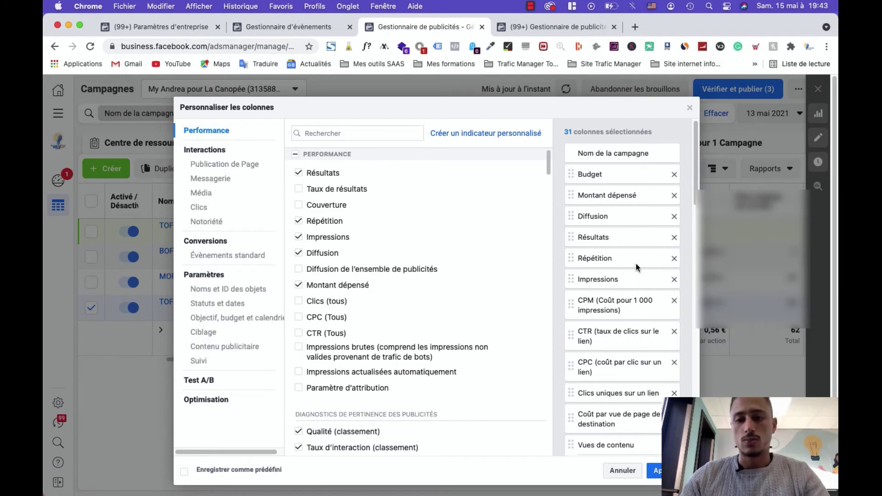
scroll(624, 261, "down", 2)
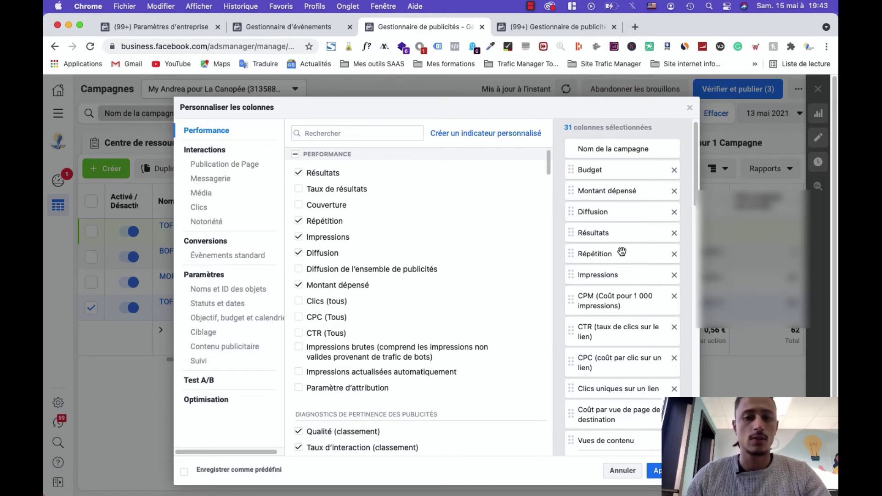
scroll(632, 247, "down", 2)
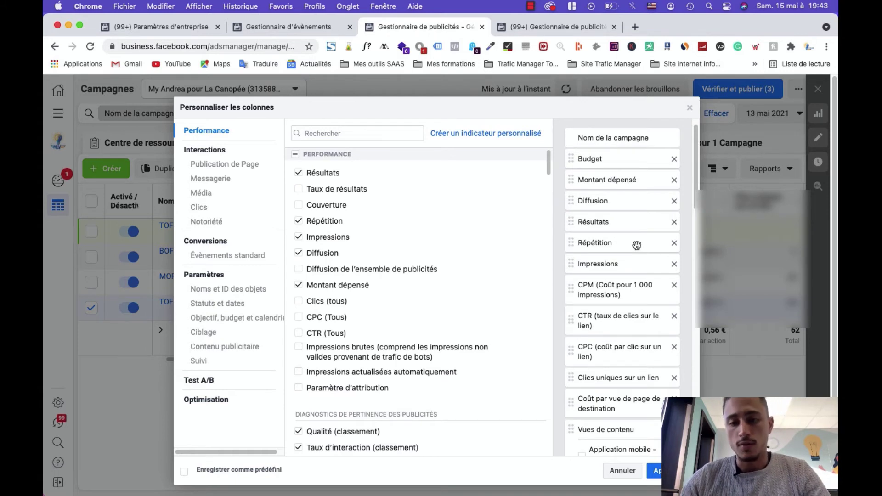
scroll(636, 244, "down", 5)
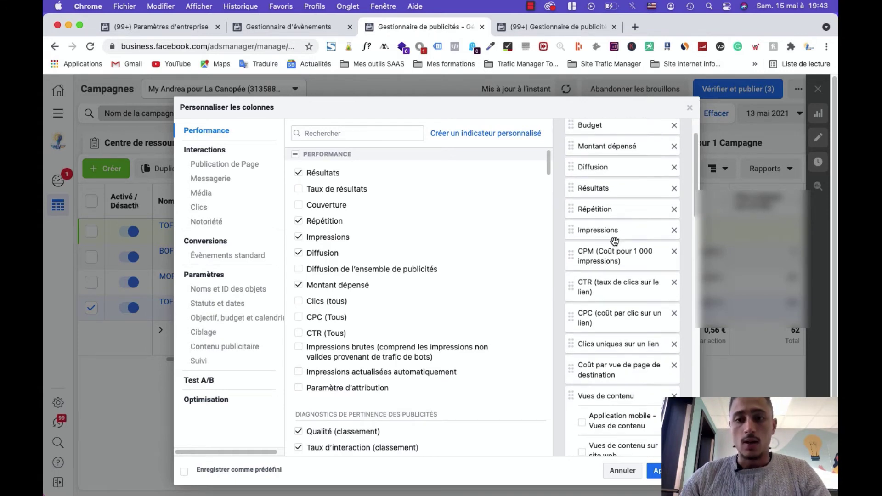
scroll(624, 226, "down", 1)
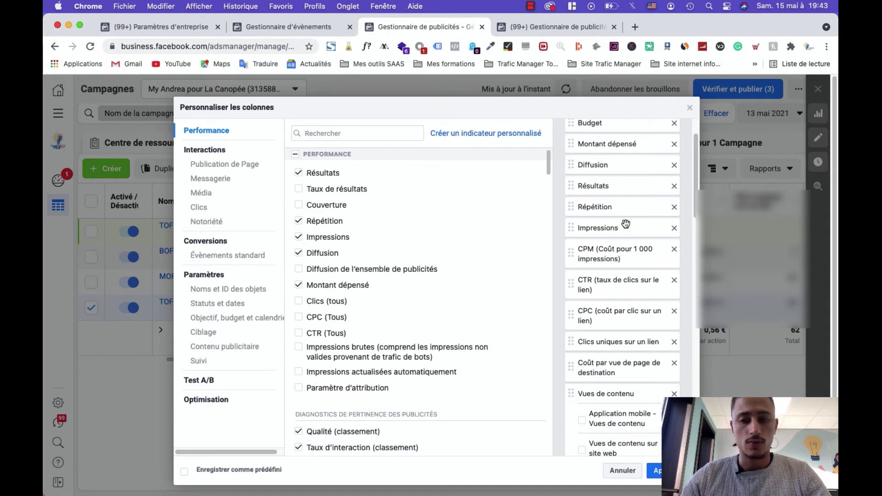
scroll(624, 226, "down", 2)
scroll(627, 230, "down", 1)
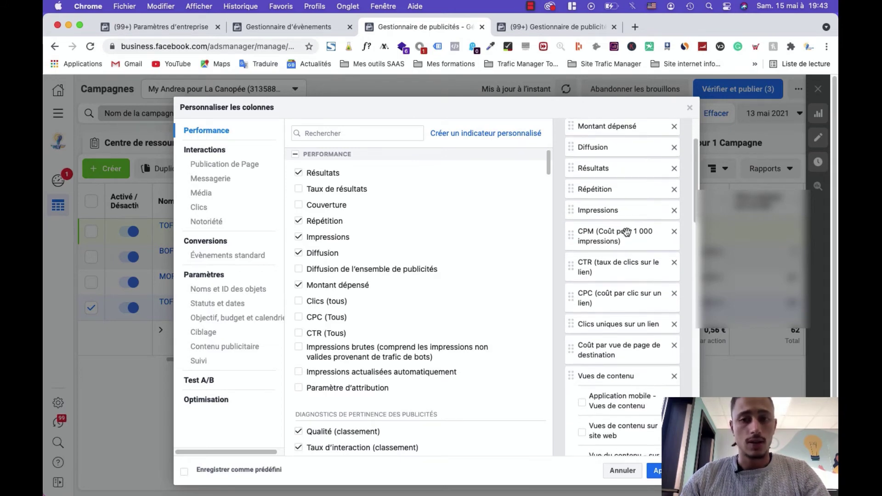
scroll(615, 235, "down", 1)
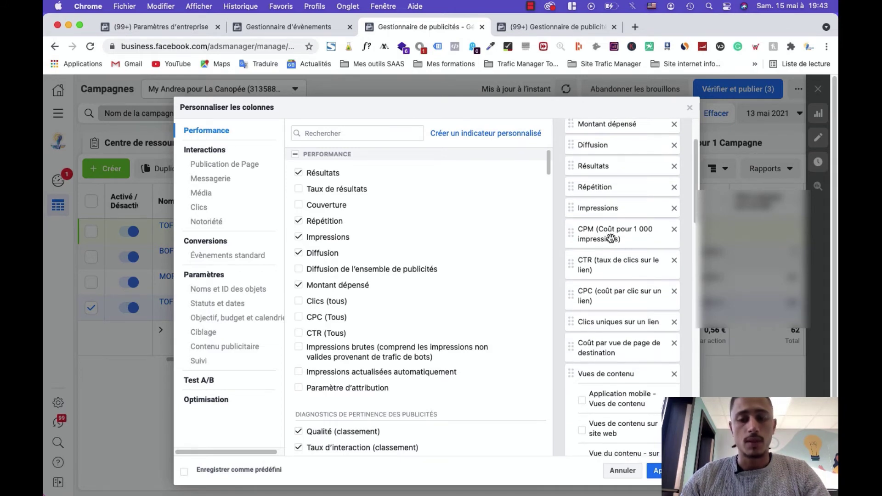
scroll(627, 234, "down", 1)
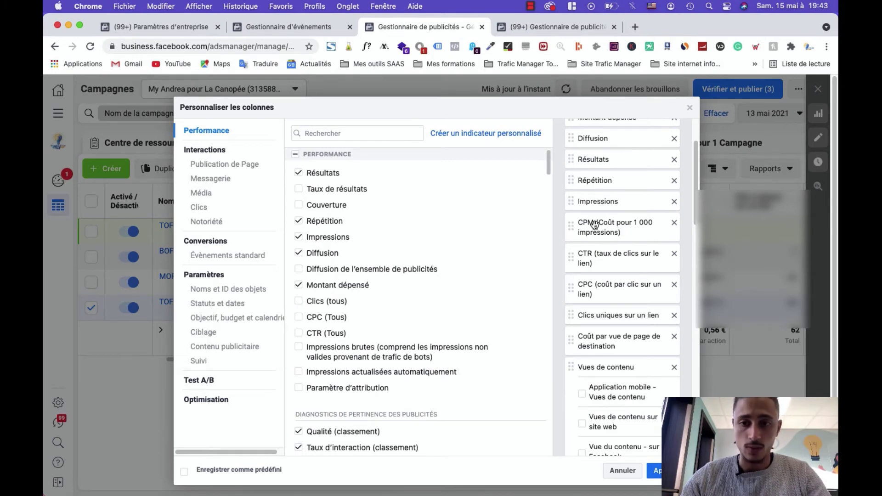
scroll(597, 235, "down", 3)
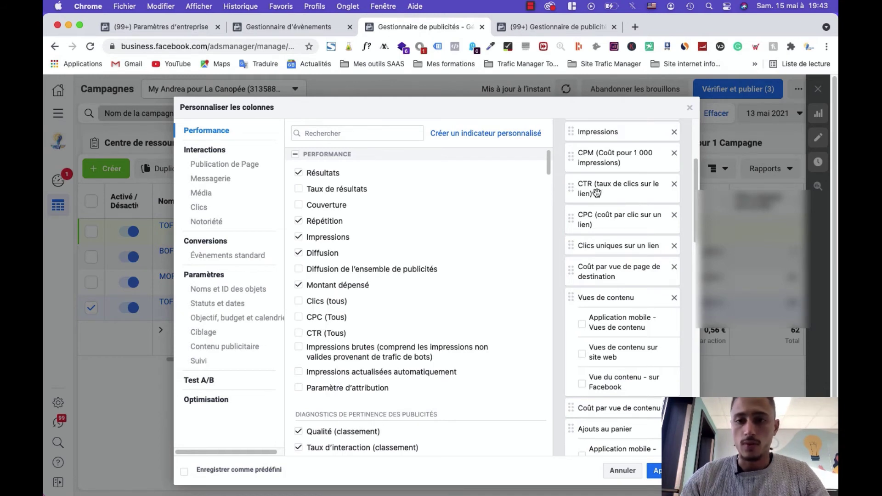
scroll(614, 220, "down", 1)
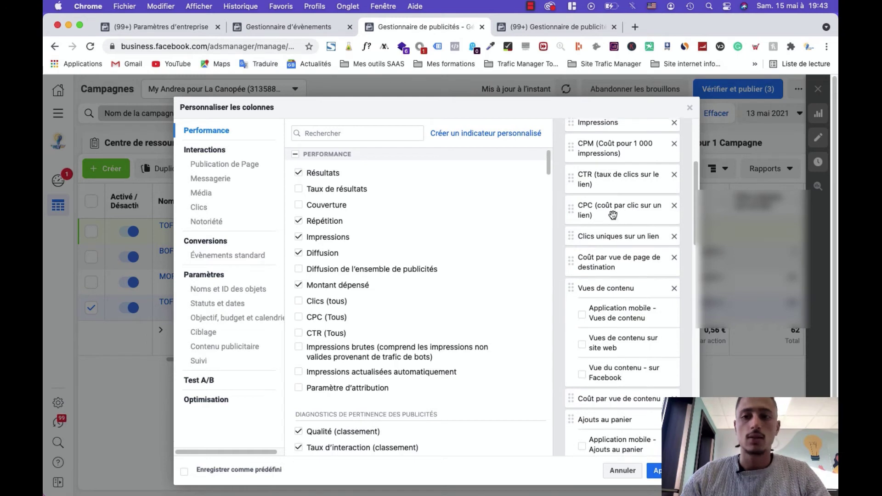
scroll(614, 220, "down", 3)
scroll(602, 212, "down", 4)
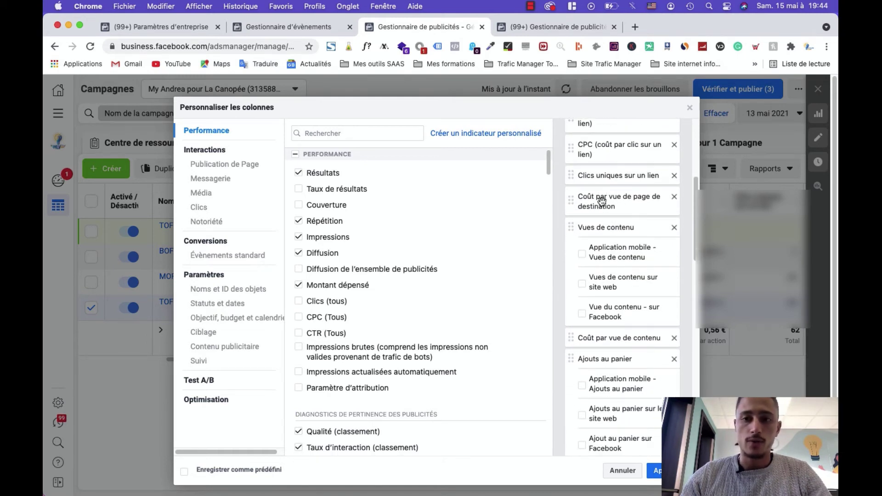
scroll(602, 205, "down", 1)
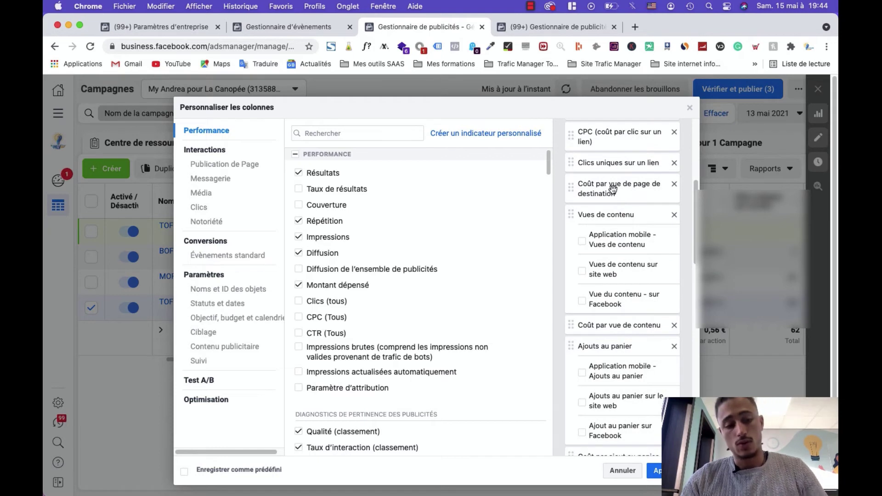
Step: Examine the selected conversion columns, from Vues de contenu through Ajouts au panier and Paiements initiés to Achats and ROAS des achats
scroll(612, 188, "down", 3)
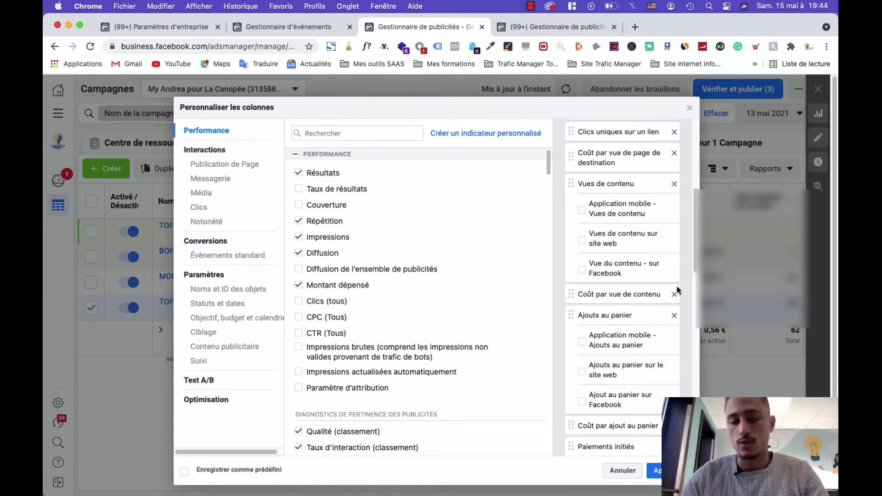
scroll(625, 193, "down", 2)
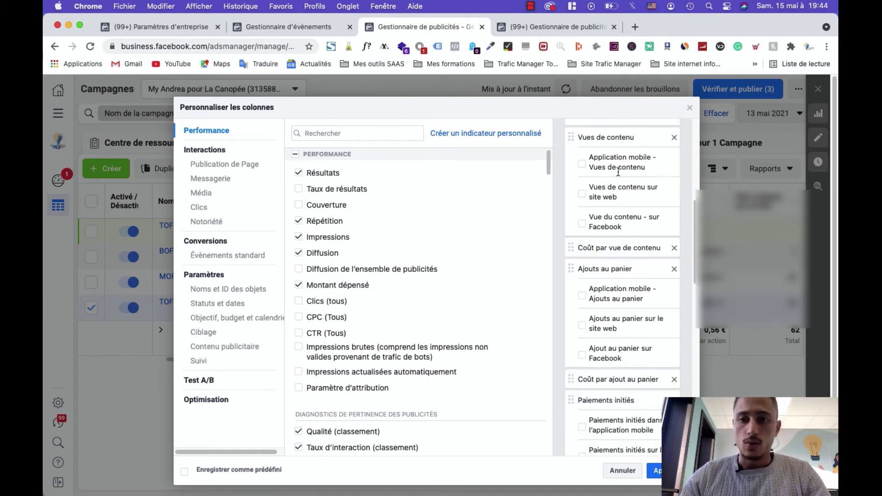
scroll(631, 193, "down", 3)
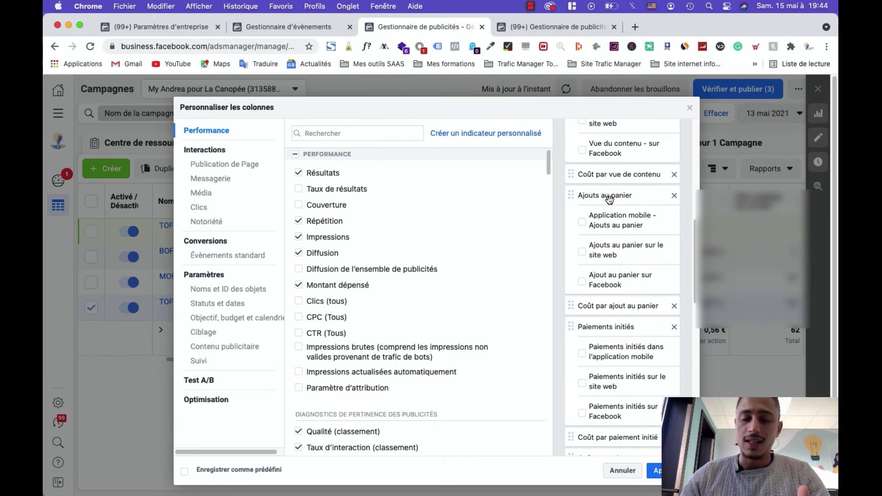
scroll(610, 197, "down", 1)
scroll(620, 237, "down", 3)
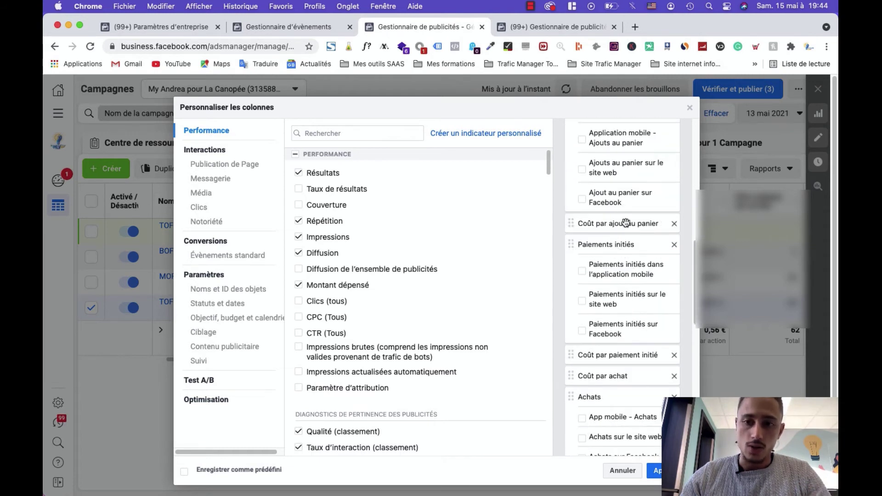
scroll(624, 224, "down", 1)
scroll(626, 229, "down", 5)
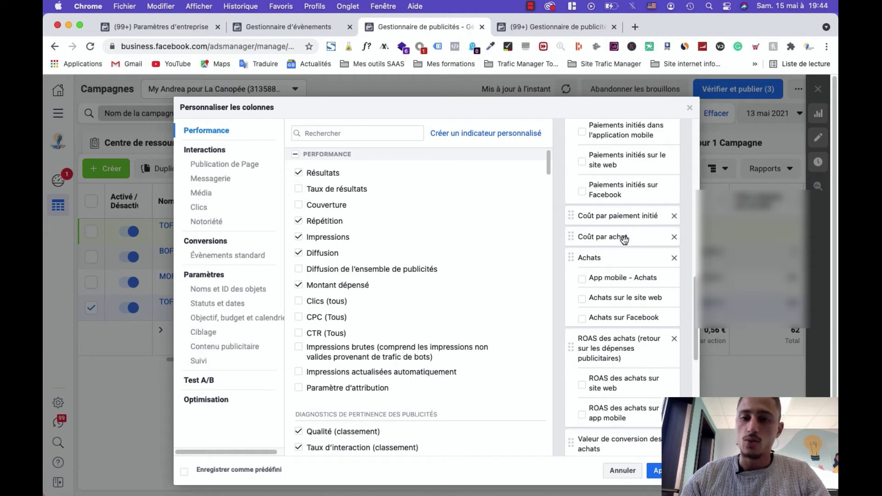
scroll(624, 241, "down", 1)
scroll(620, 236, "down", 2)
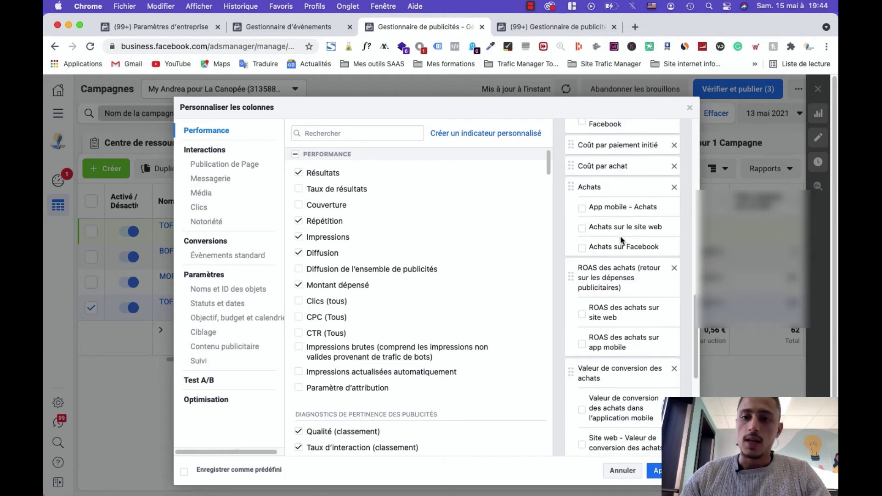
Step: Re-examine the selected columns from Impressions, CPM, CTR and CPC through Vues de contenu to Ajouts au panier
scroll(620, 237, "up", 3)
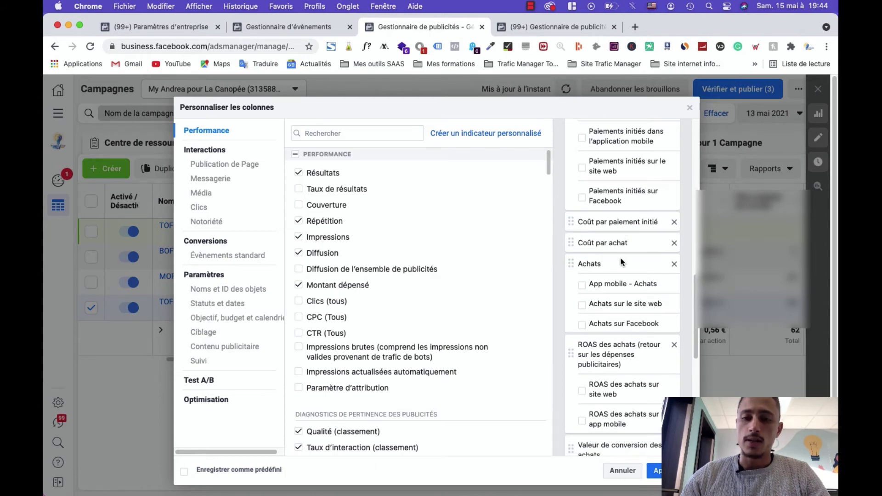
scroll(622, 262, "up", 4)
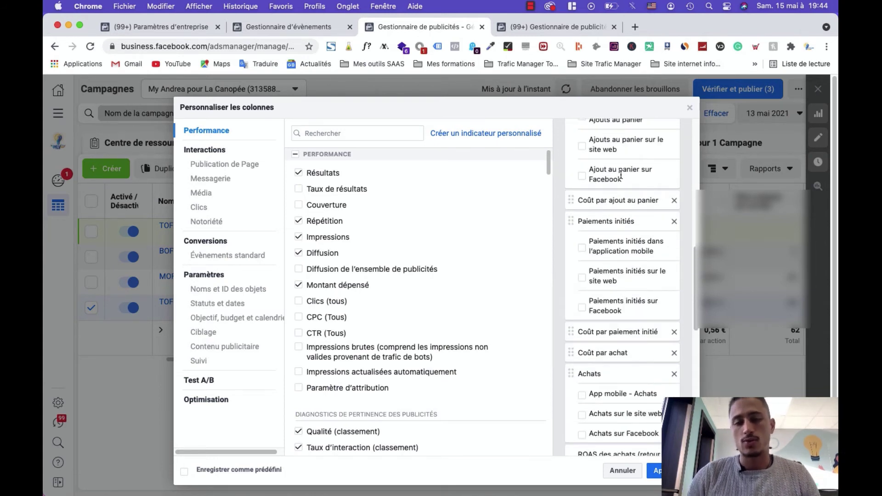
scroll(612, 190, "up", 1)
scroll(612, 191, "up", 12)
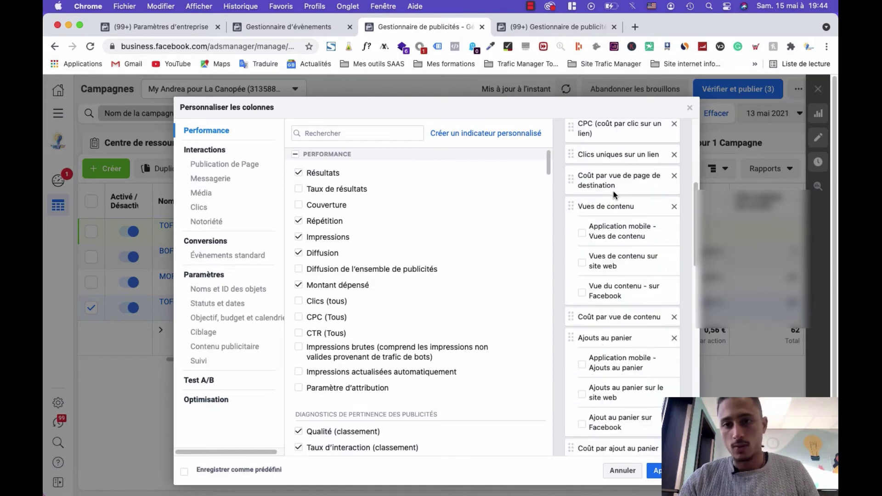
scroll(611, 190, "up", 2)
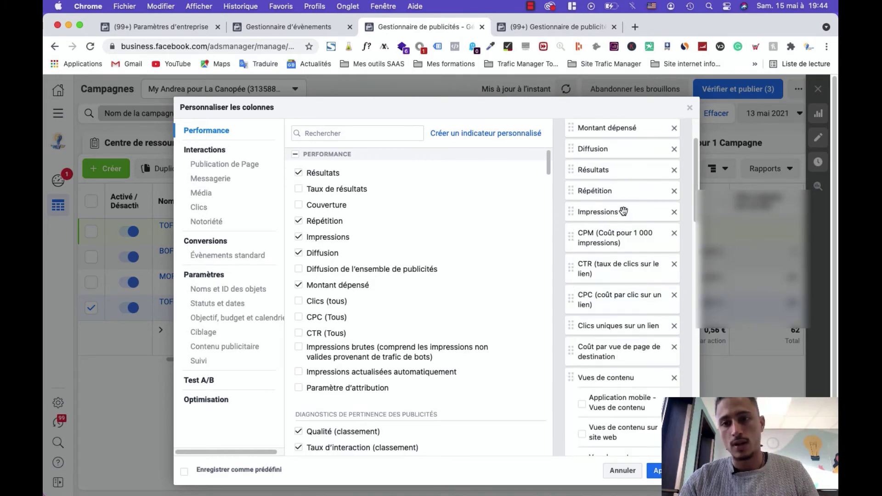
scroll(622, 211, "down", 1)
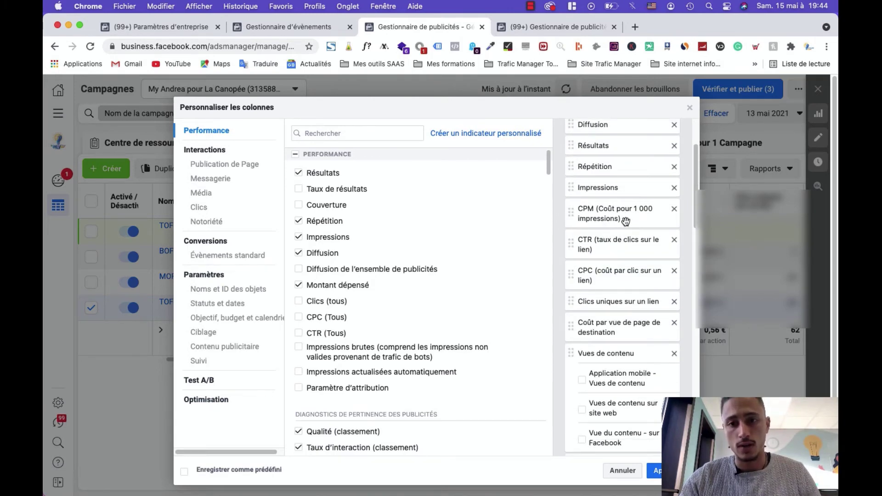
scroll(617, 219, "down", 1)
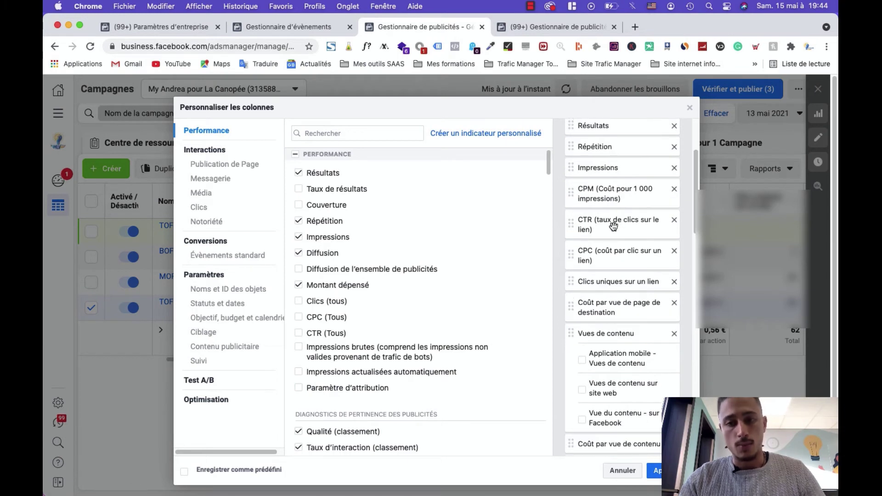
scroll(613, 225, "down", 4)
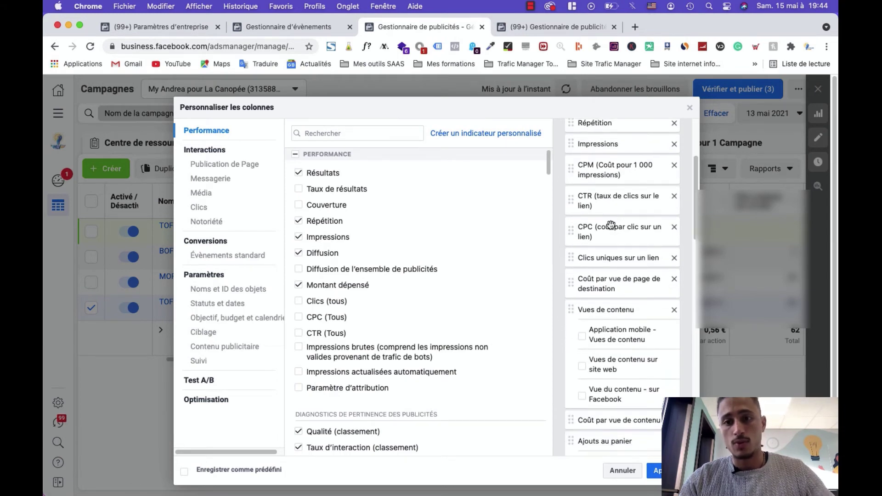
scroll(617, 230, "down", 3)
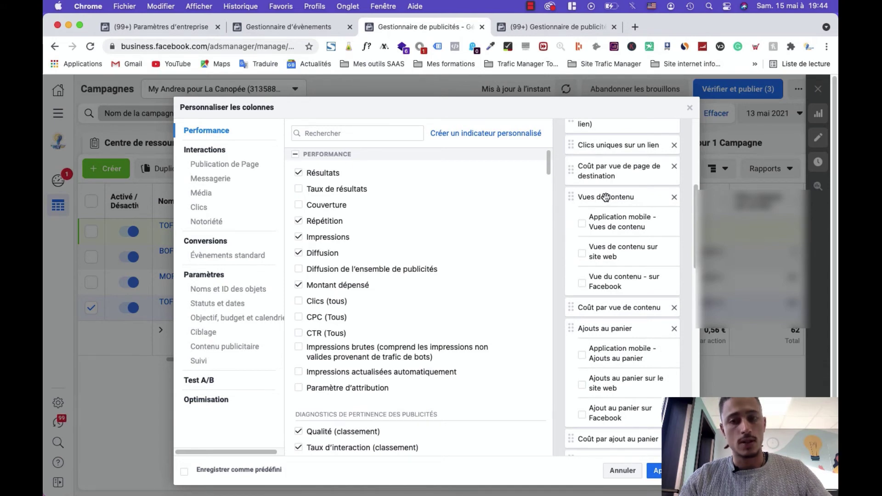
scroll(616, 206, "down", 3)
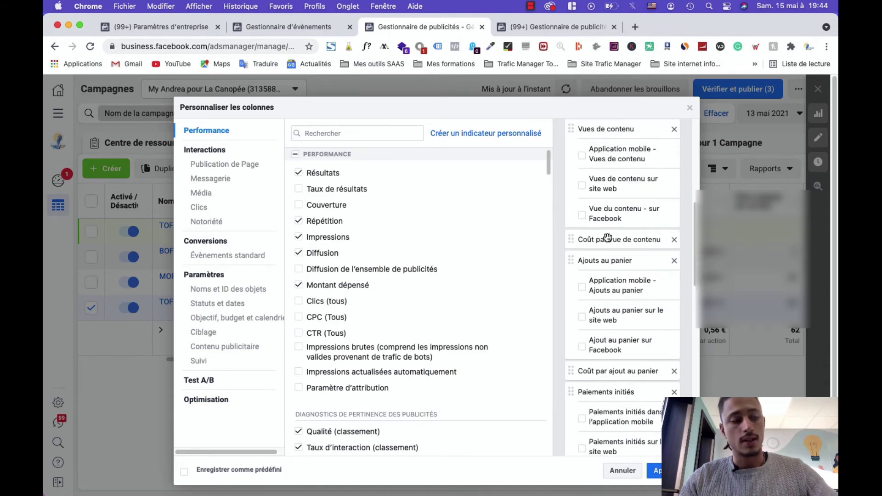
scroll(610, 236, "down", 3)
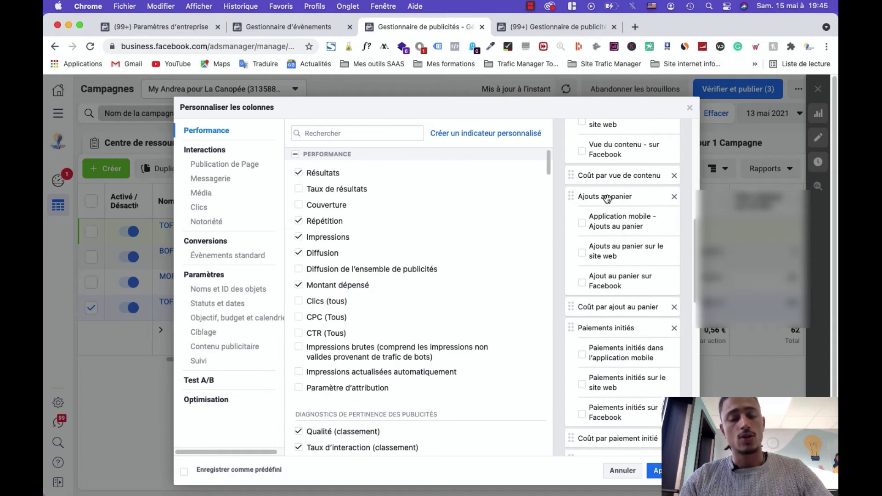
scroll(611, 216, "down", 3)
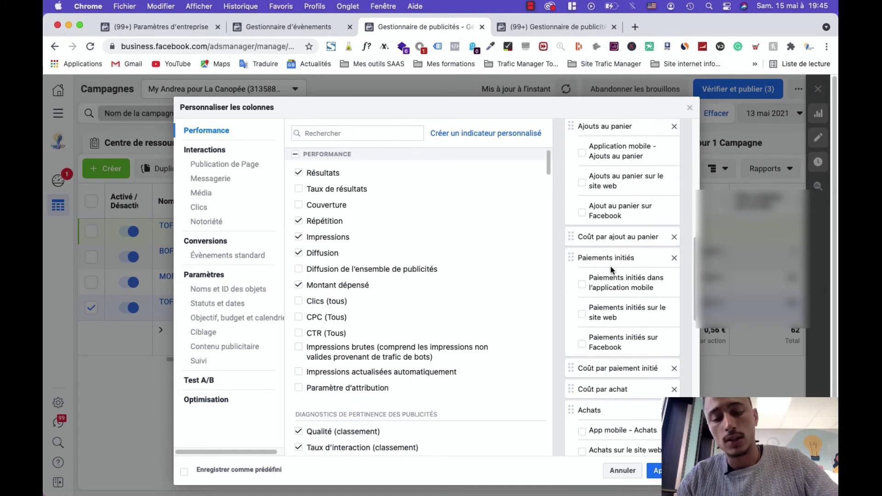
Step: Examine the selected purchase columns, from Coût par paiement initié and Achats through ROAS des achats to Valeur de conversion des achats
scroll(611, 266, "down", 5)
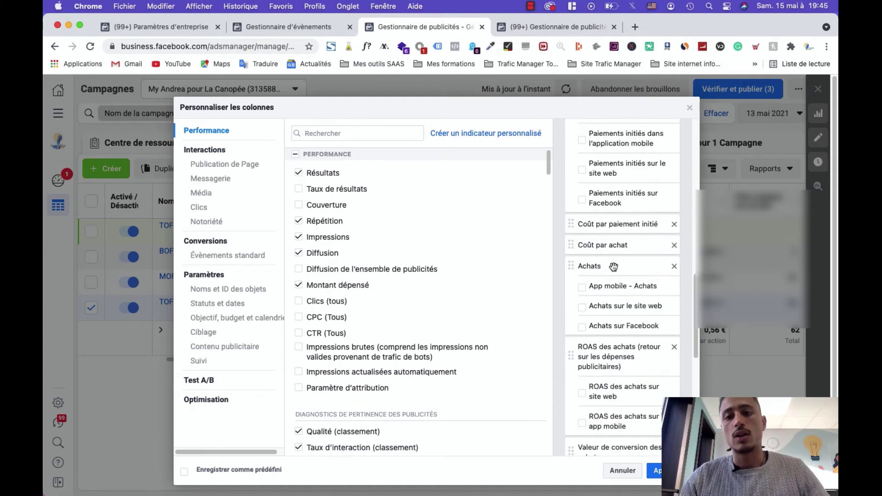
scroll(615, 257, "down", 2)
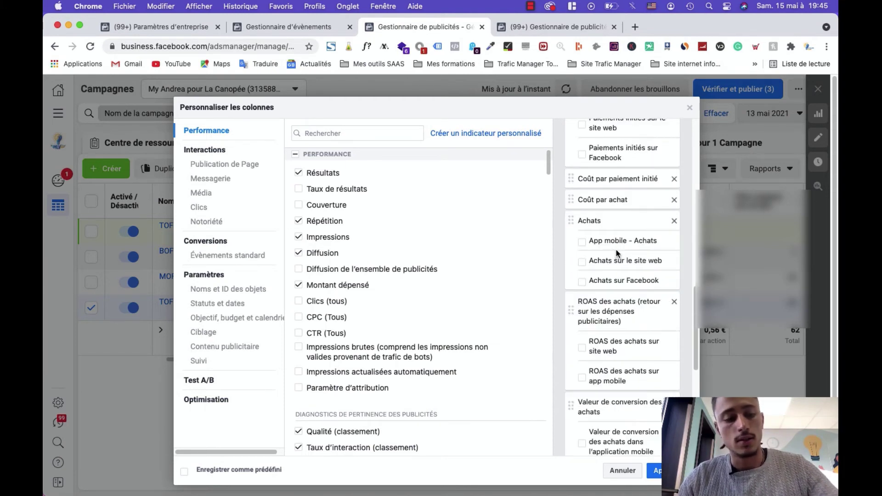
scroll(617, 253, "down", 1)
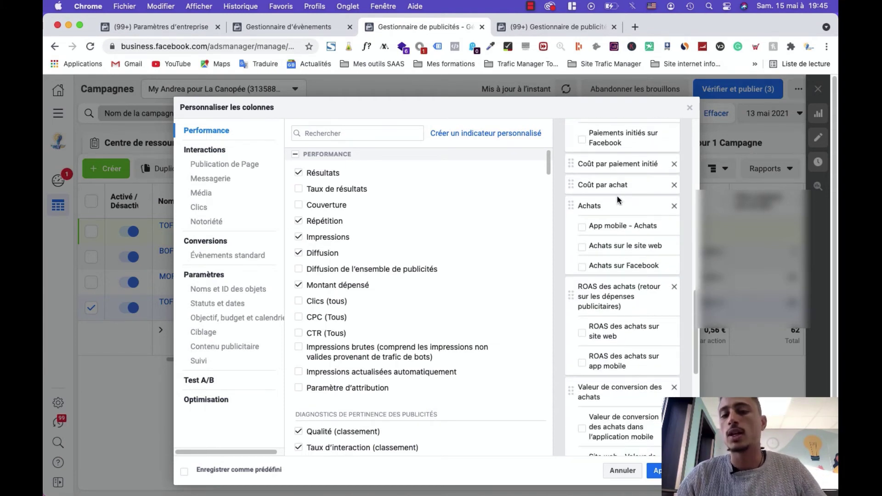
scroll(619, 220, "down", 2)
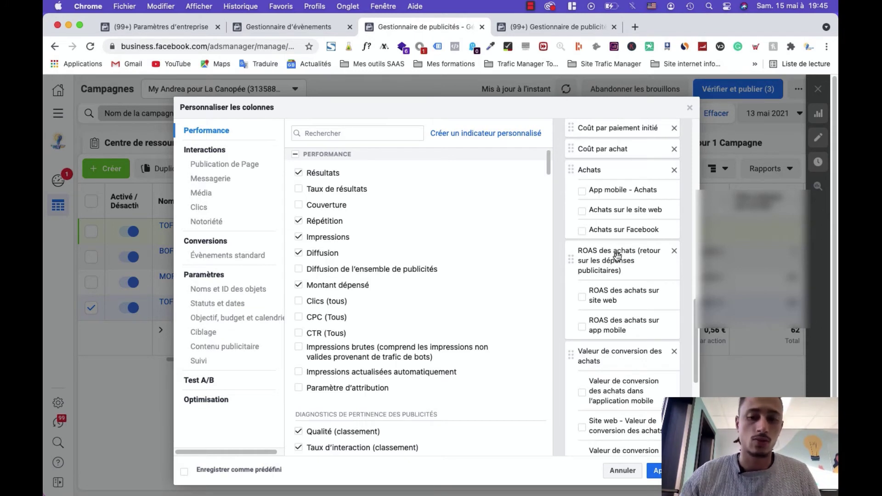
scroll(620, 260, "down", 5)
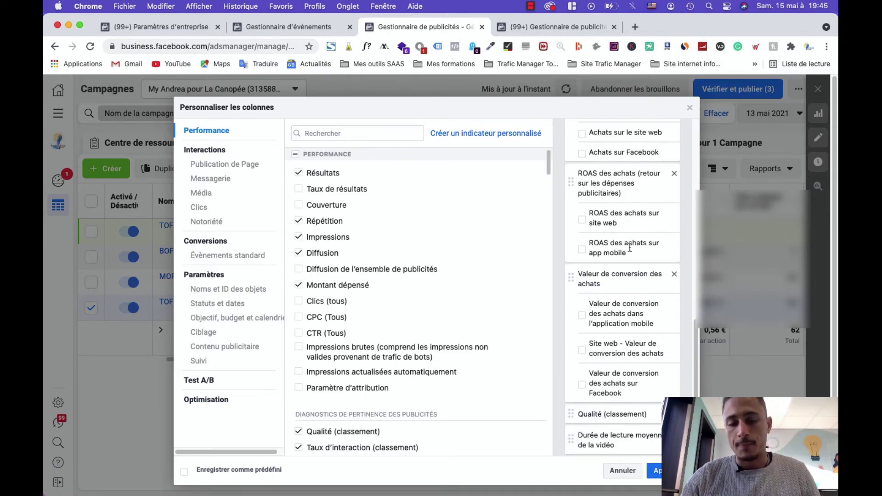
scroll(625, 241, "down", 2)
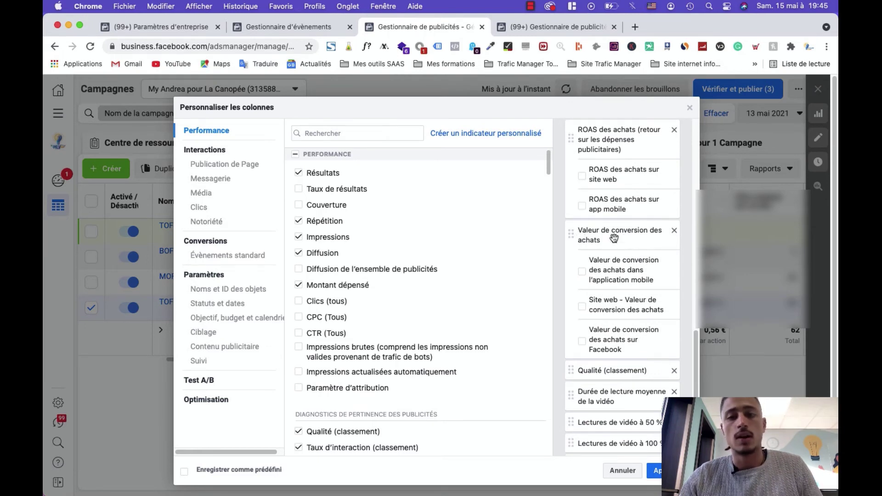
Step: Compare Achats with ROAS and conversion value, skim the remaining video and interaction columns, and cancel the column customization
scroll(614, 237, "up", 6)
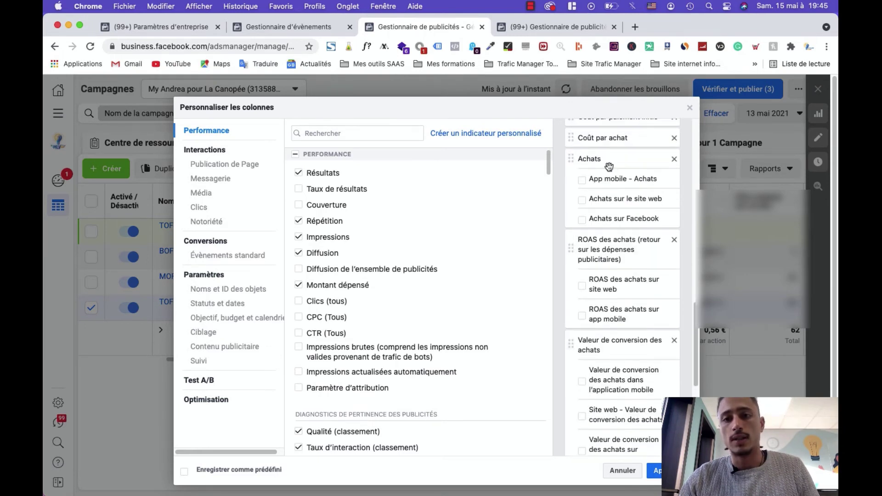
scroll(612, 240, "down", 3)
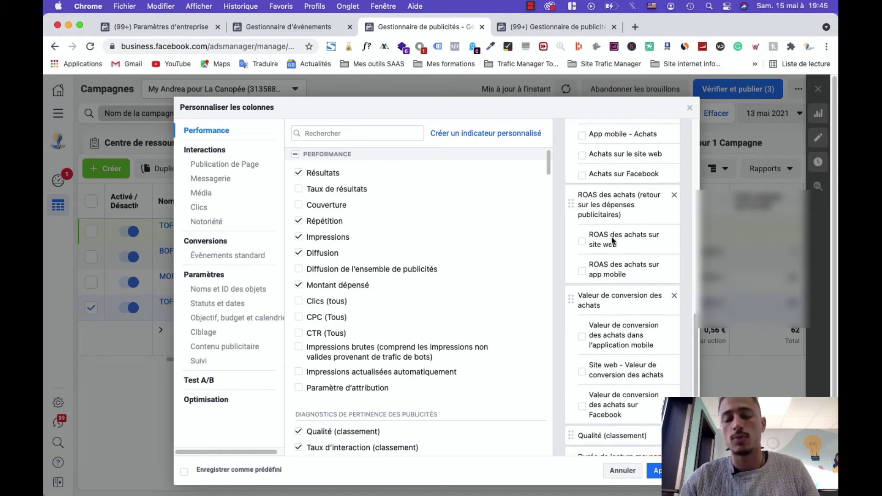
scroll(612, 240, "down", 5)
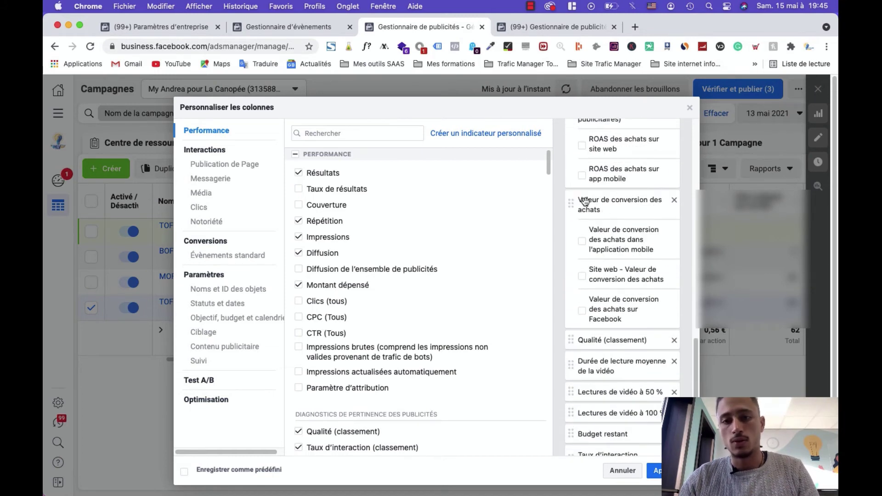
scroll(637, 265, "down", 3)
scroll(637, 266, "down", 3)
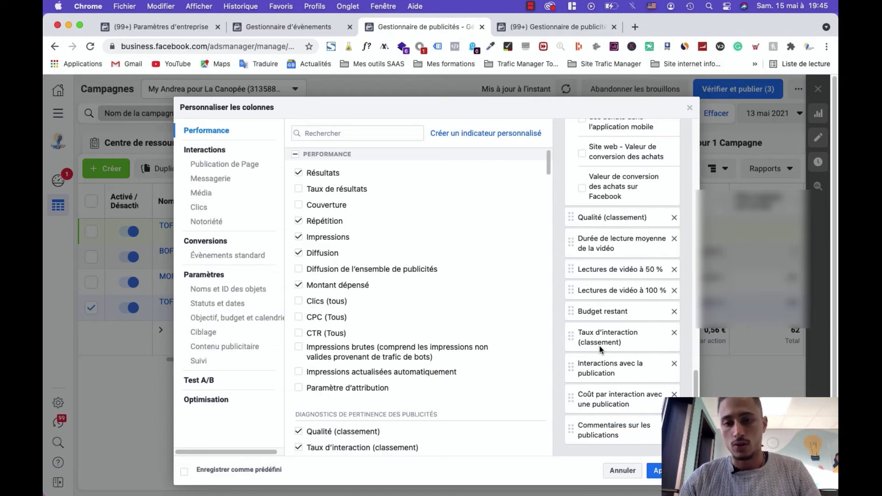
scroll(620, 404, "up", 10)
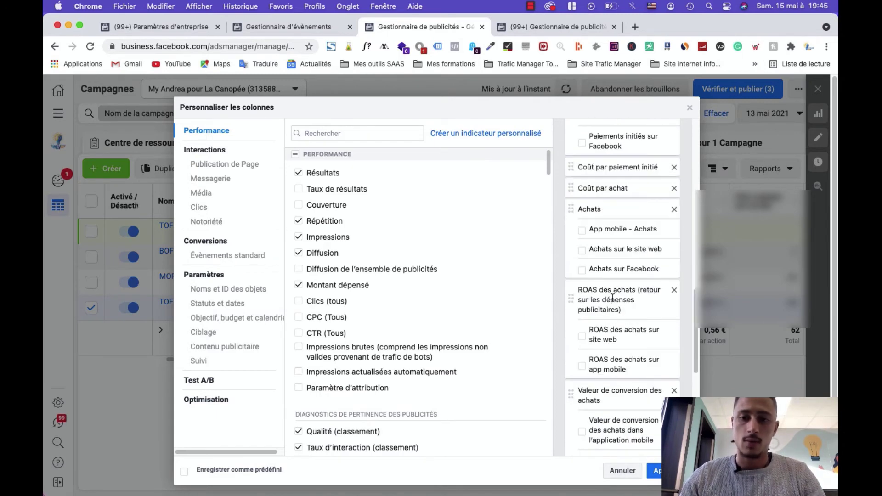
left_click(617, 472)
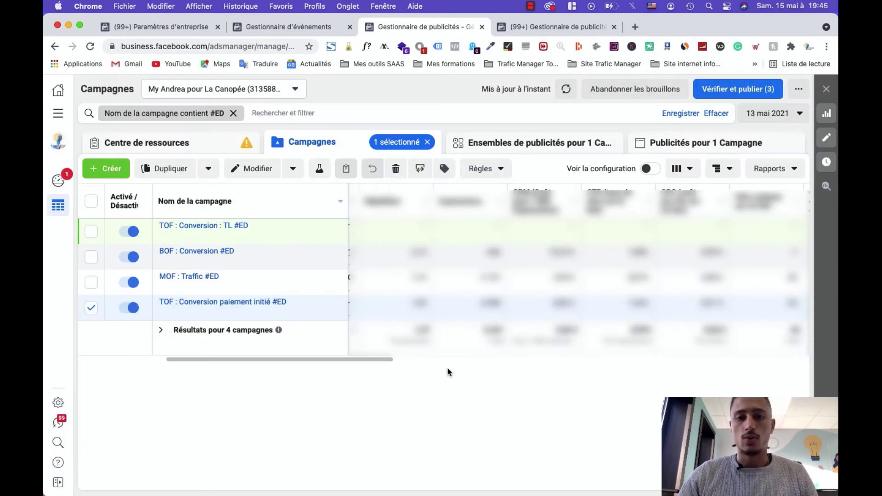
Step: Open the campaign TOF : Conversion : TL #ED for editing
left_click_drag(339, 358, 505, 360)
scroll(337, 357, "left", 10)
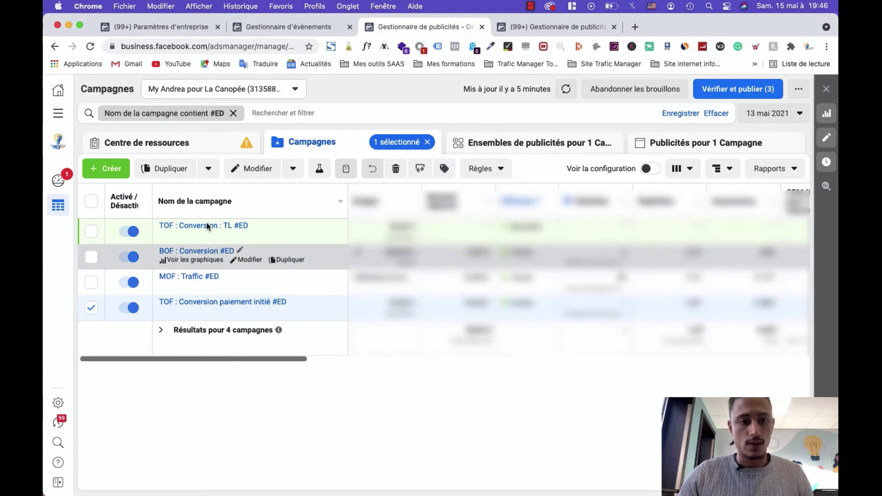
mouse_move(247, 235)
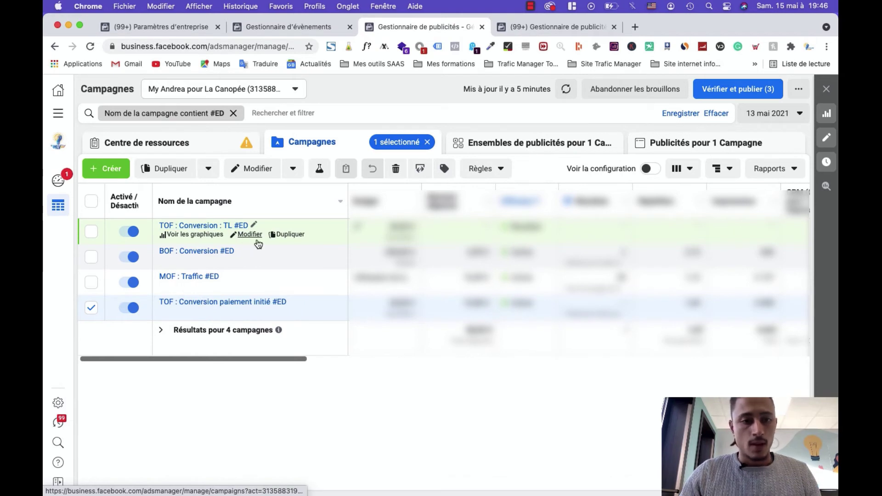
left_click(250, 235)
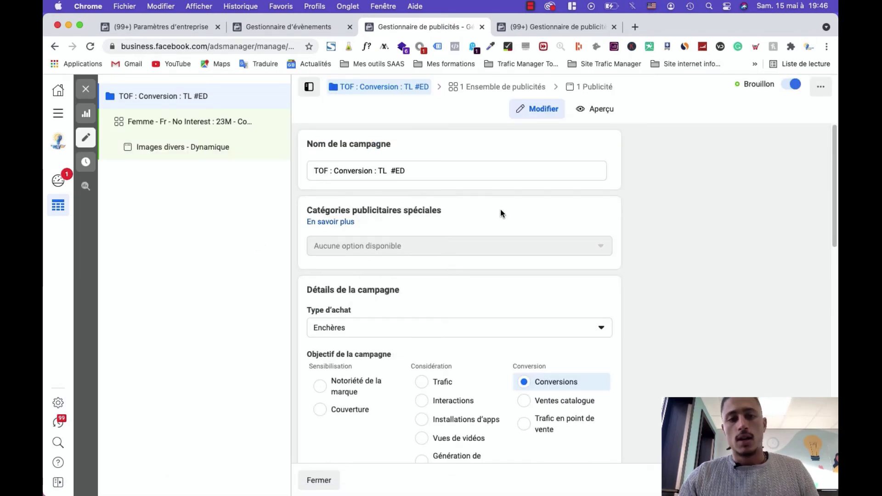
Step: Review the campaign's name, buying type and objective, the A/B test section, and the campaign budget optimization with its bid strategy
scroll(483, 200, "down", 2)
scroll(483, 200, "up", 2)
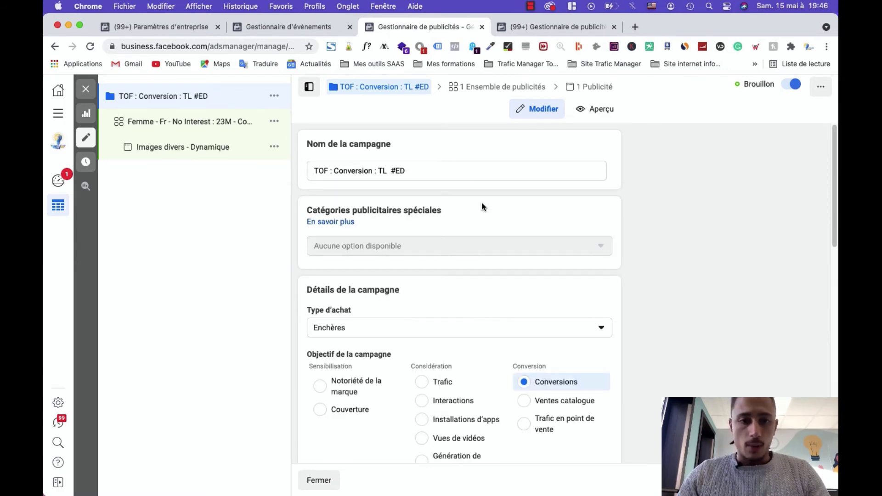
scroll(515, 250, "down", 1)
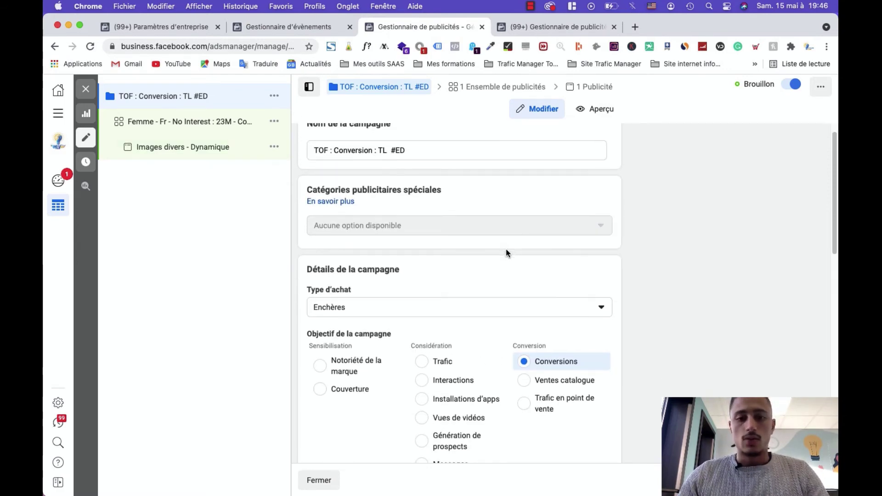
scroll(506, 251, "down", 5)
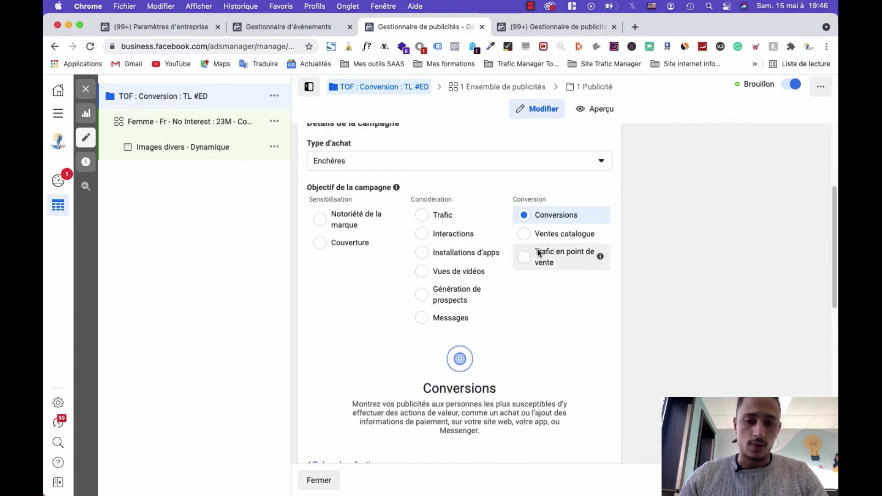
scroll(527, 252, "down", 12)
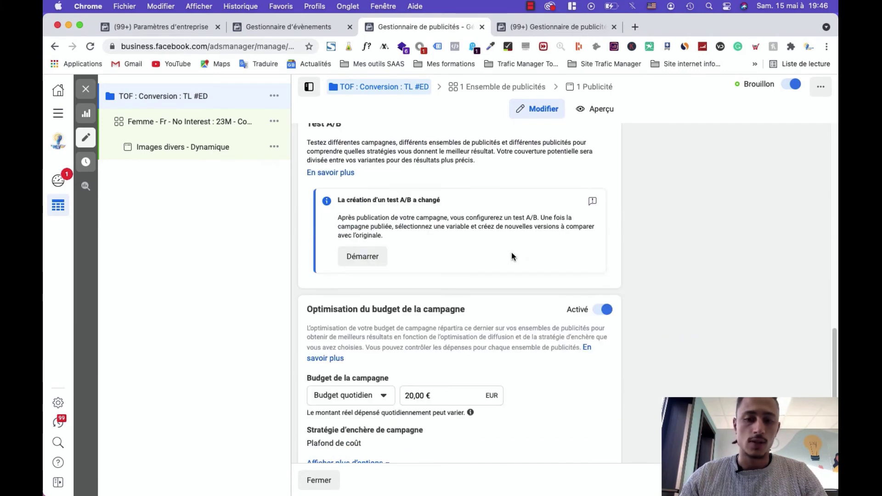
scroll(512, 256, "down", 2)
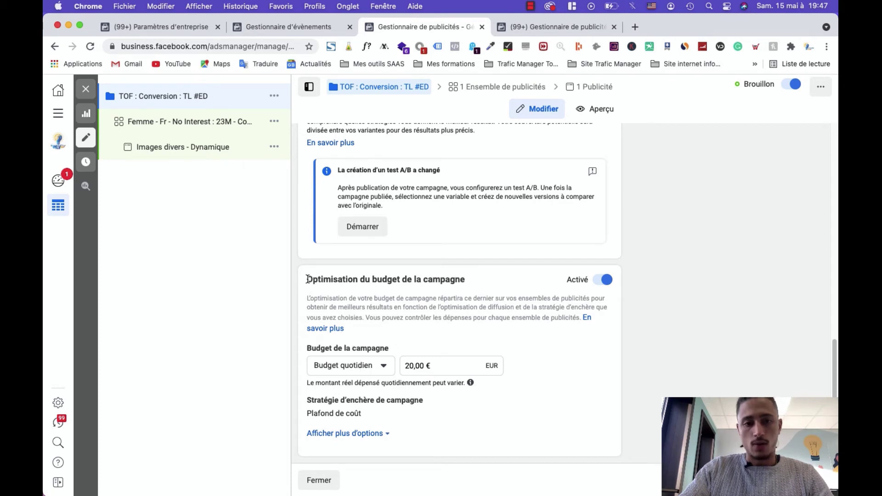
left_click_drag(306, 278, 467, 284)
left_click(493, 279)
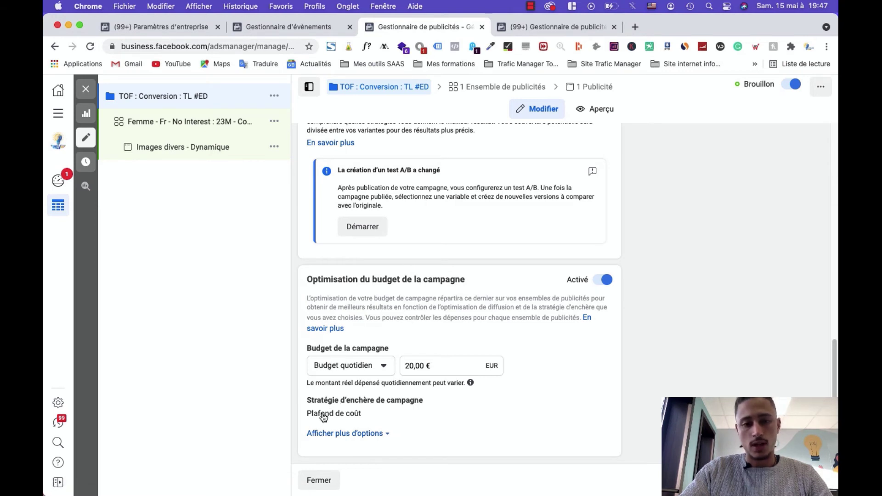
Step: Open the campaign's ad set Femme - Fr - No Interest : 23M - Copie and examine its name and conversion settings
scroll(359, 409, "down", 3)
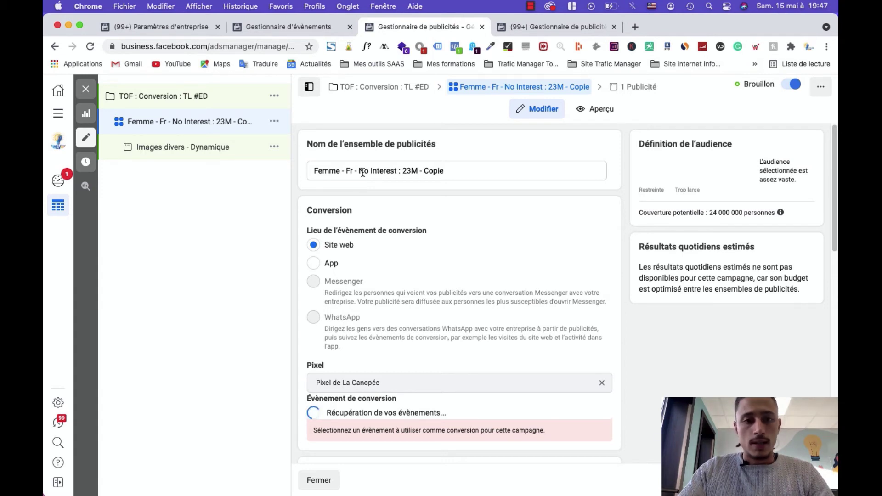
scroll(322, 146, "down", 1)
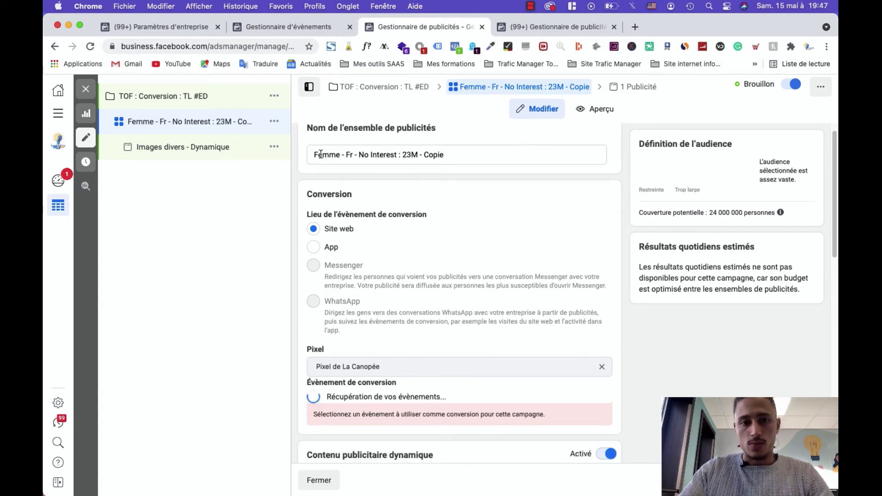
left_click(451, 154)
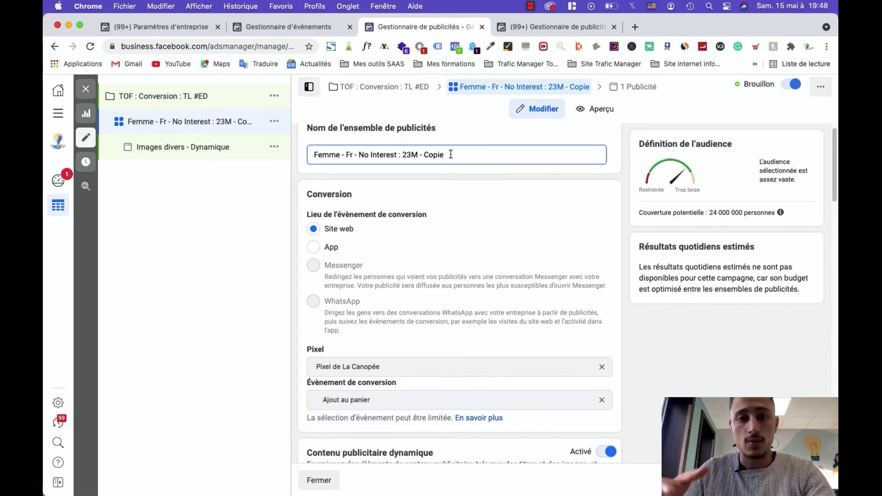
Step: Rename the ad set as Femme - Fr - No Interest : 23M by removing the copy suffix
key("super+a")
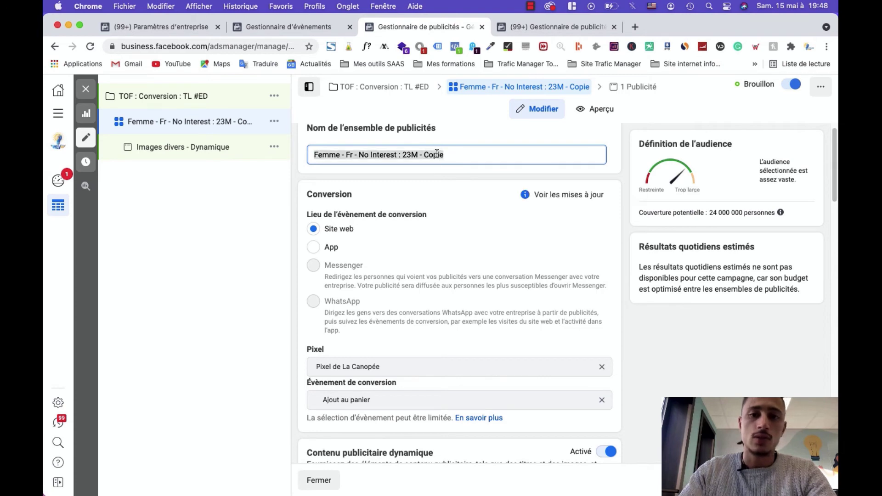
key("Right")
key("BackSpace")
key("BackSpace")
key("BackSpace")
key("BackSpace")
key("BackSpace")
key("BackSpace")
key("BackSpace")
key("BackSpace")
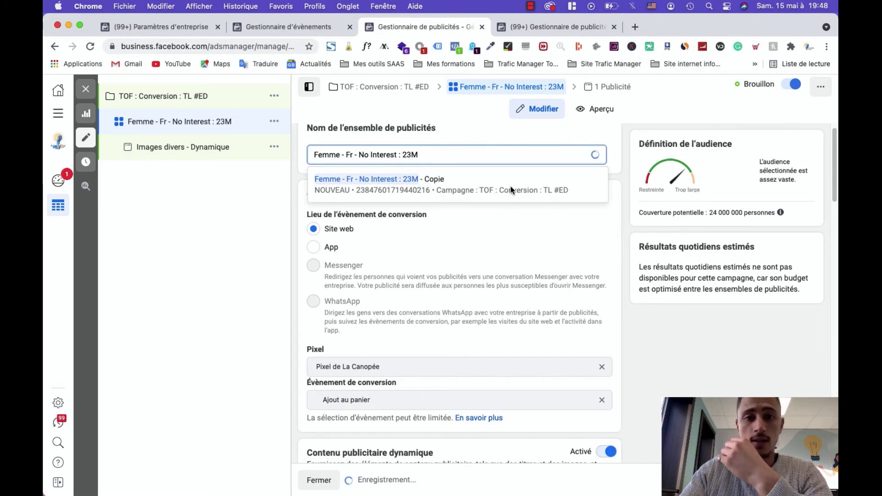
left_click(399, 177)
Step: Review the ad set's conversion event location, its pixel and conversion event, and the dynamic creative section
scroll(400, 179, "down", 1)
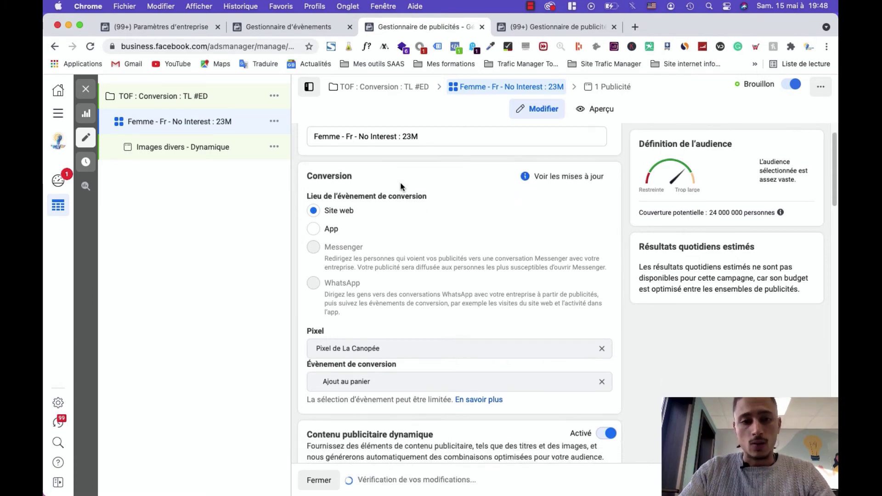
scroll(395, 182, "up", 2)
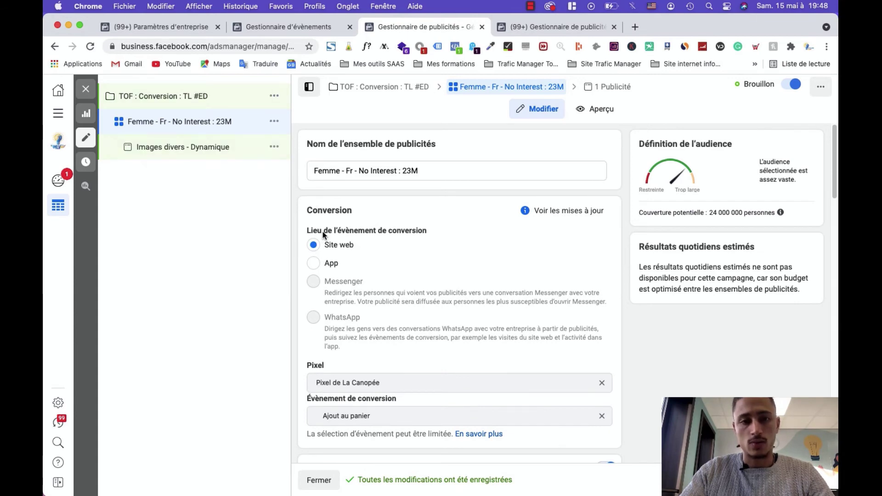
left_click_drag(312, 233, 428, 234)
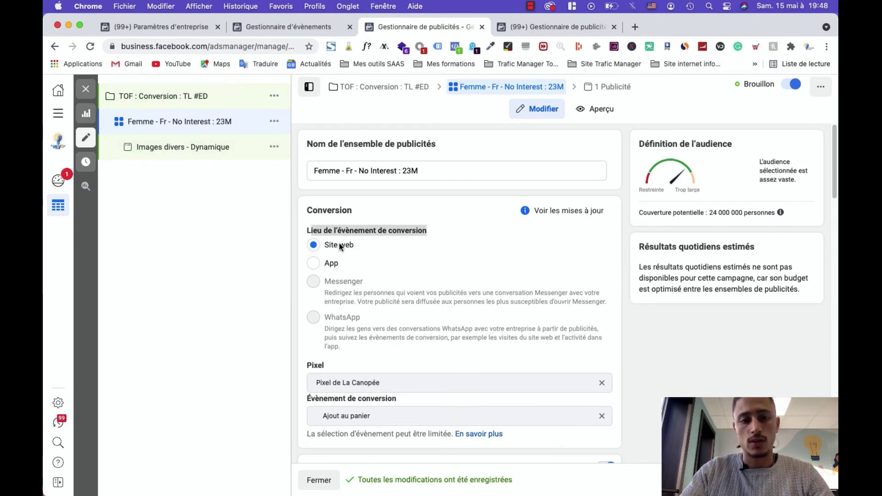
scroll(445, 263, "down", 5)
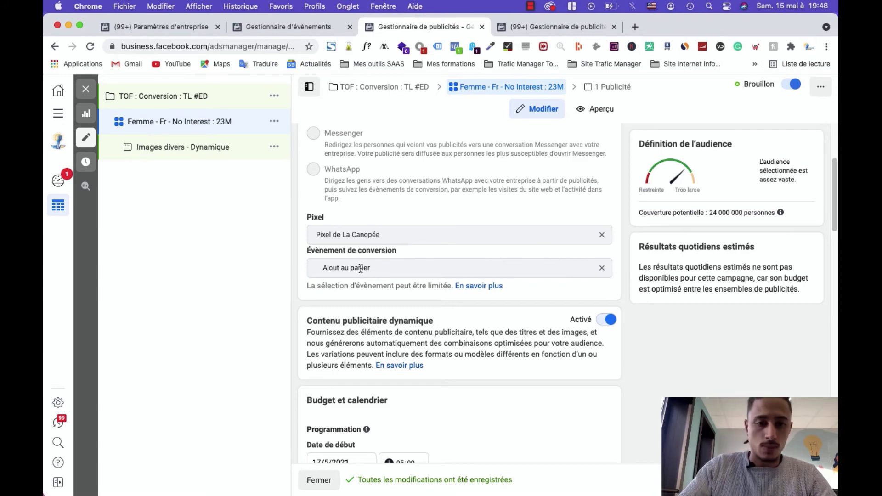
left_click_drag(377, 268, 302, 266)
scroll(405, 265, "down", 5)
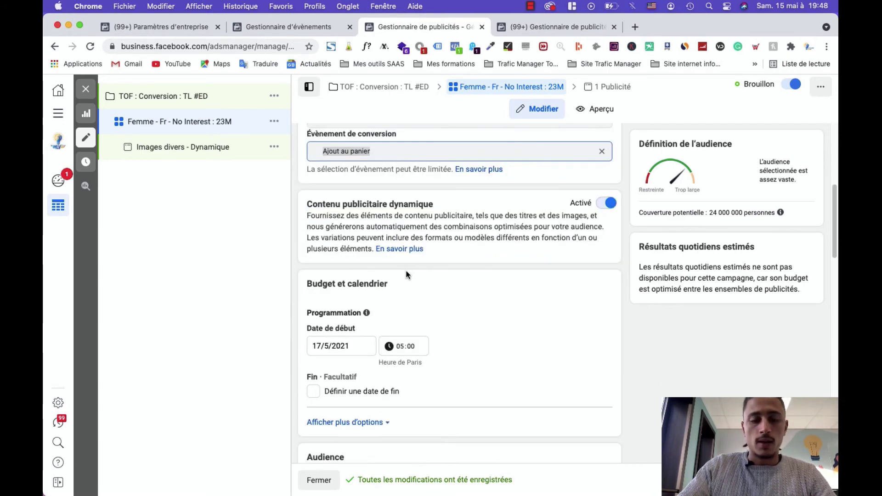
Step: Examine the start date calendar and start time in the ad set's budget and schedule section
scroll(406, 267, "down", 3)
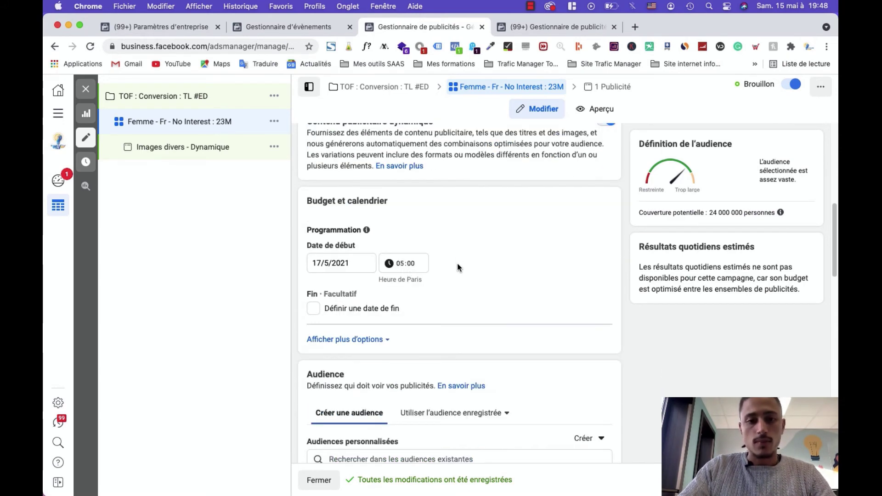
scroll(454, 263, "down", 1)
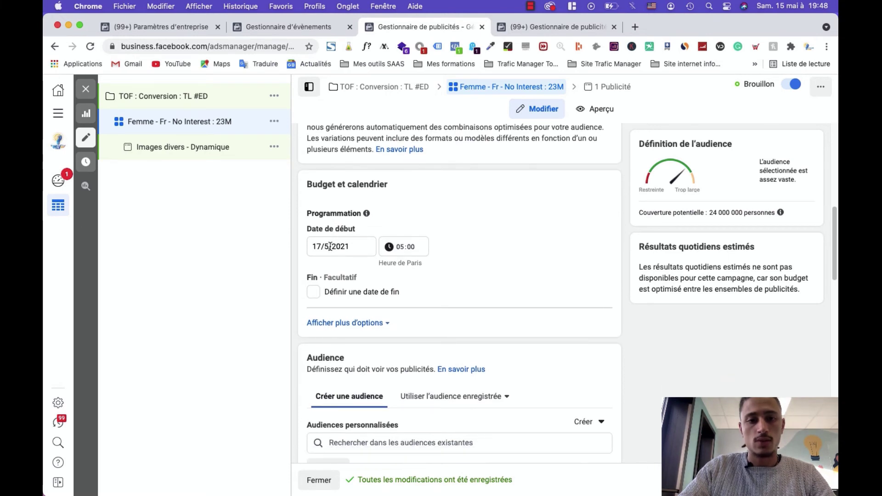
left_click(326, 246)
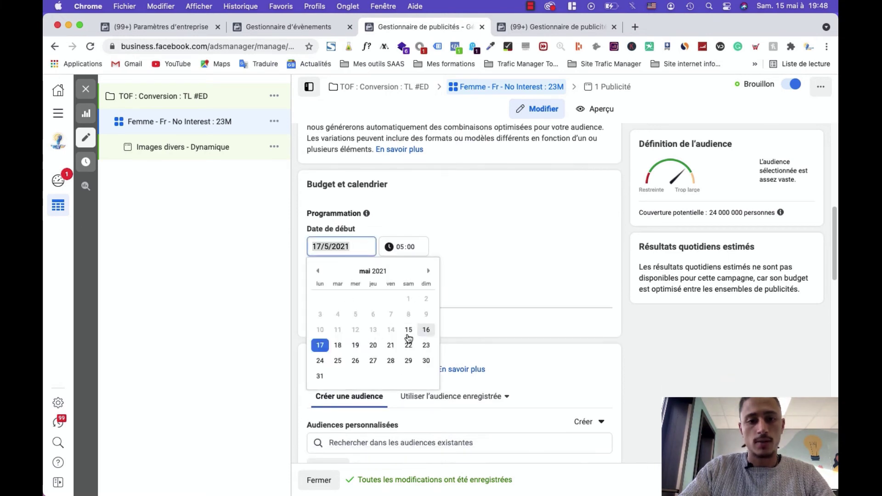
left_click(399, 247)
left_click(483, 257)
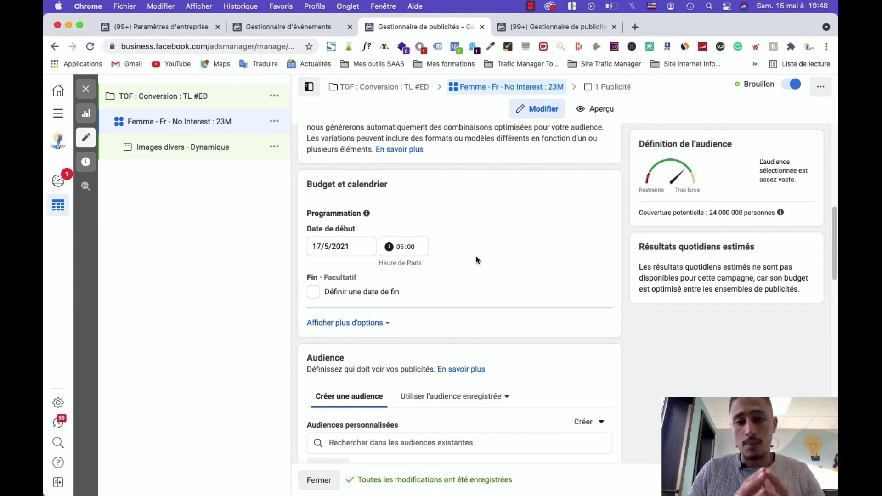
left_click(399, 247)
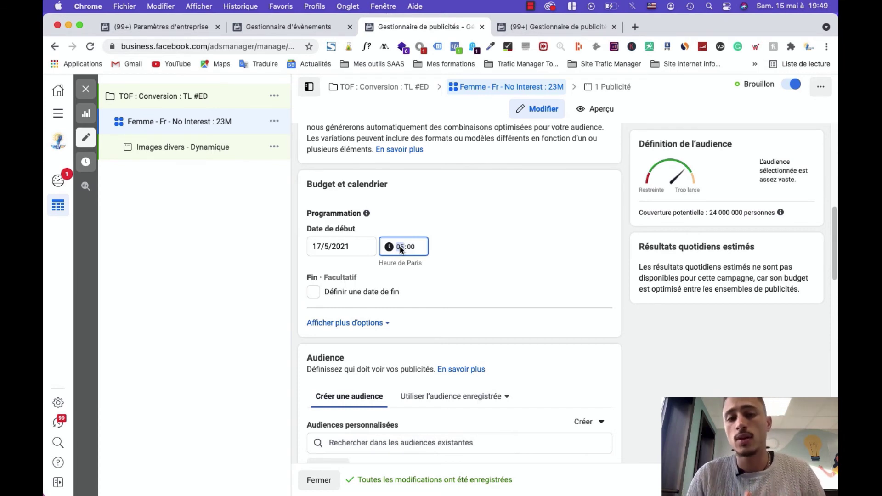
Step: Expand the additional budget and schedule options and check the ad set's spending limits
scroll(404, 207, "down", 3)
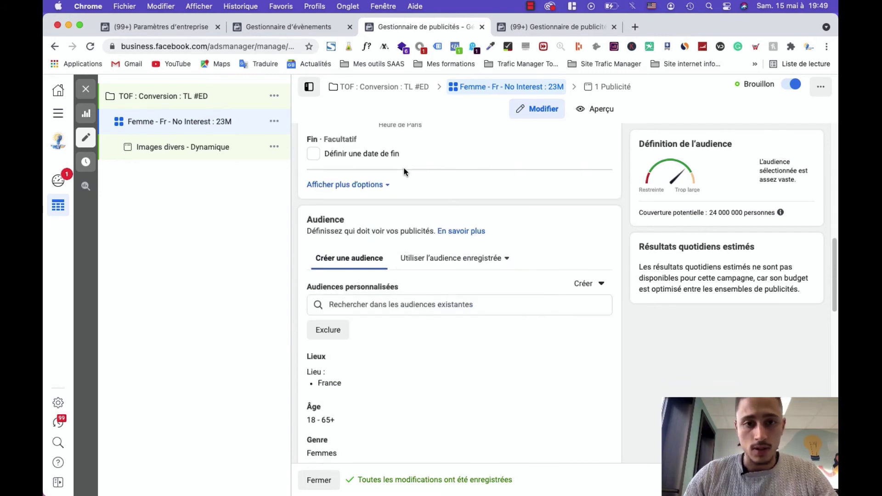
scroll(413, 165, "up", 2)
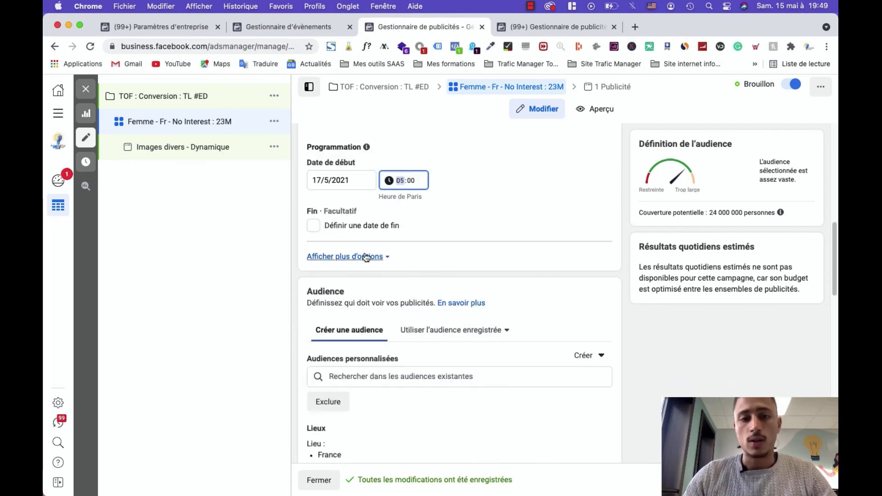
scroll(390, 264, "down", 1)
scroll(391, 264, "down", 3)
left_click(372, 196)
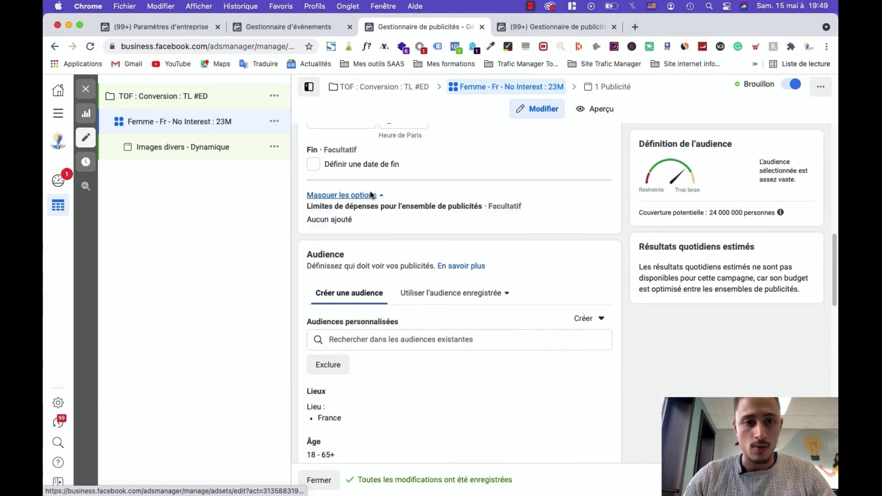
scroll(377, 190, "down", 2)
scroll(388, 162, "down", 1)
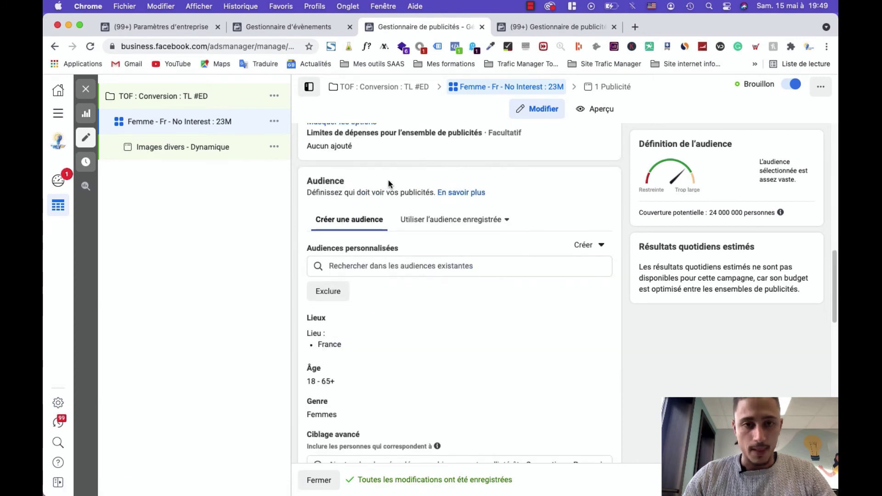
scroll(388, 184, "up", 2)
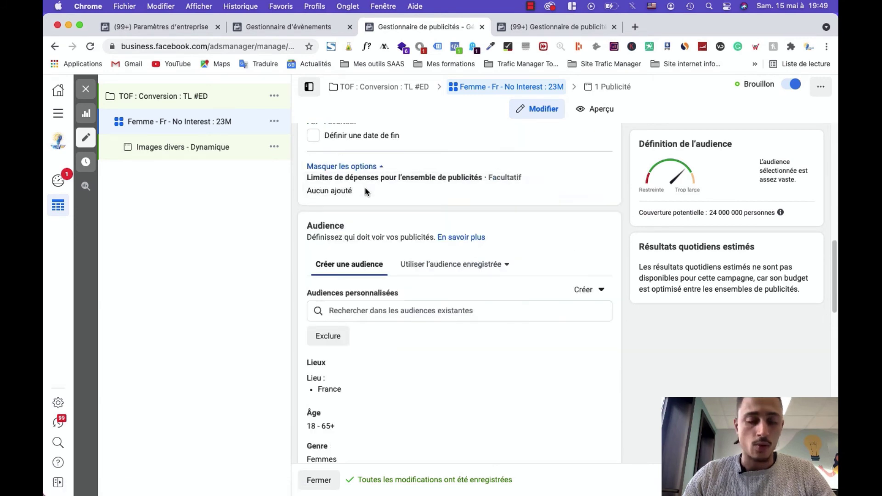
Step: Review the audience section: custom audiences, exclusions, location, age, gender and detailed targeting
scroll(444, 233, "down", 4)
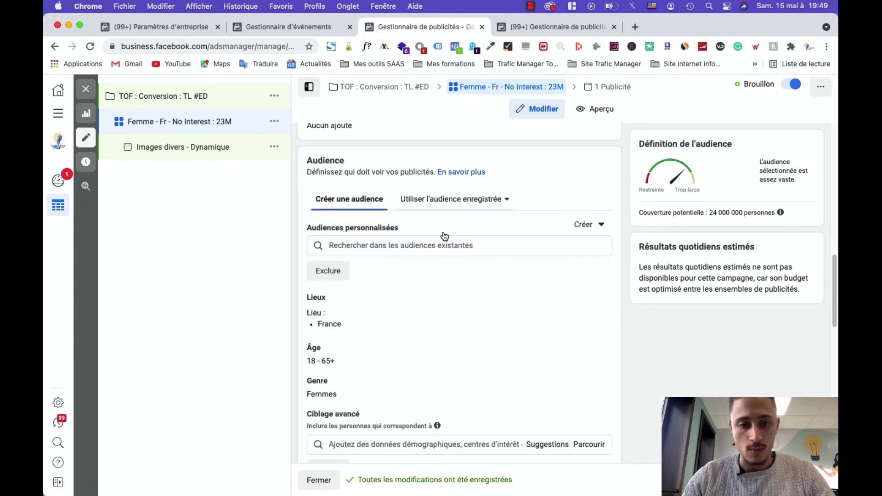
scroll(442, 233, "down", 3)
scroll(426, 203, "up", 2)
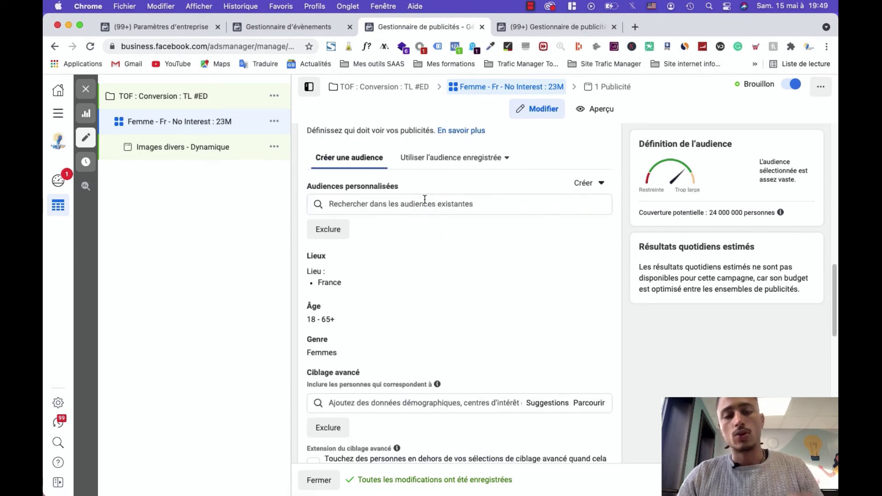
scroll(430, 210, "up", 1)
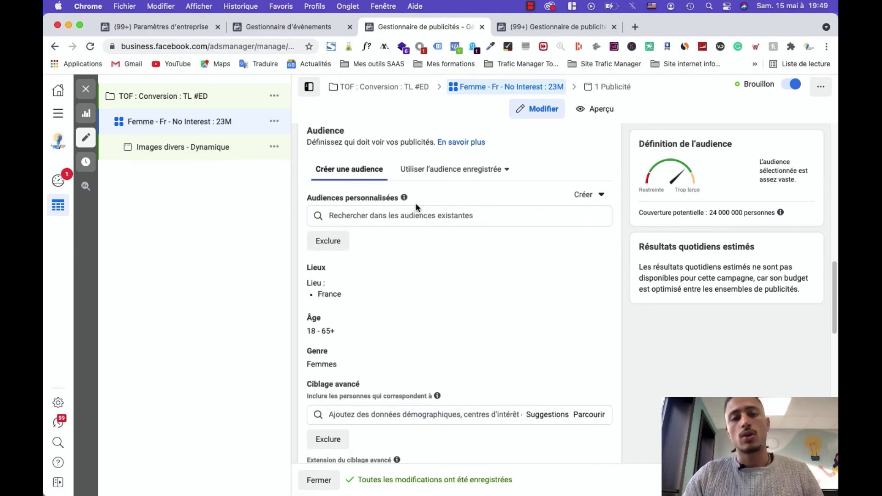
mouse_move(398, 197)
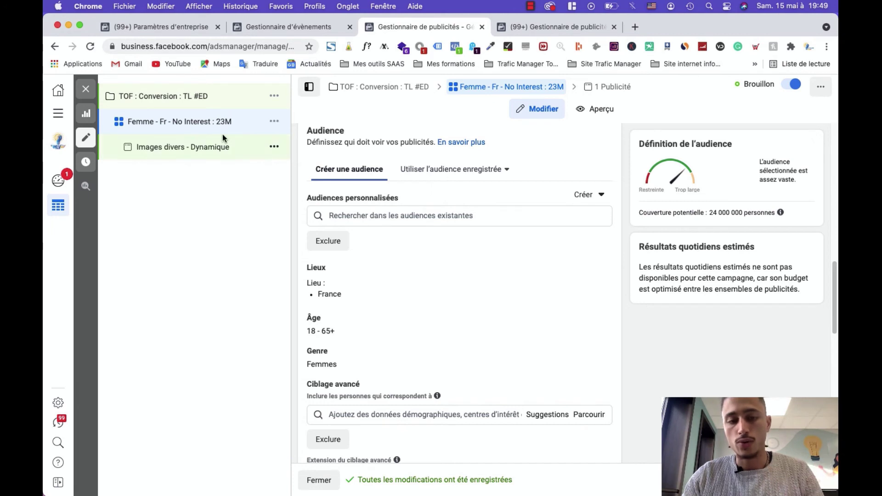
scroll(412, 230, "down", 2)
scroll(403, 223, "up", 1)
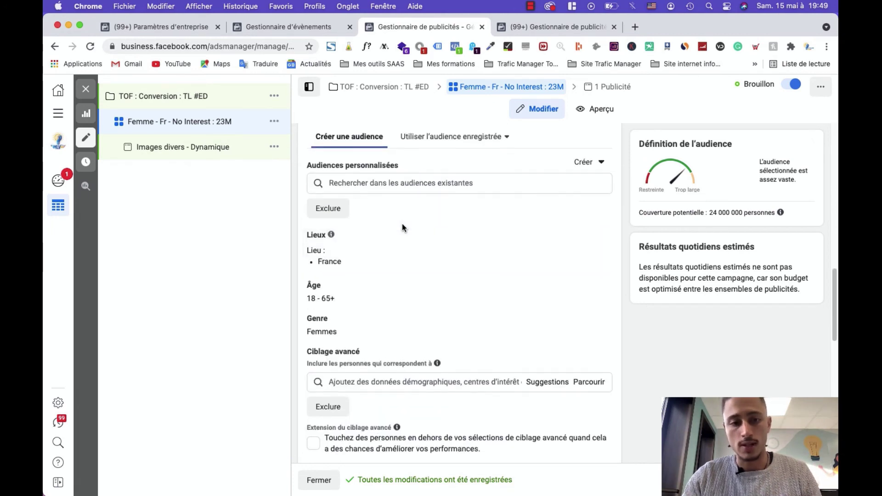
scroll(380, 229, "up", 1)
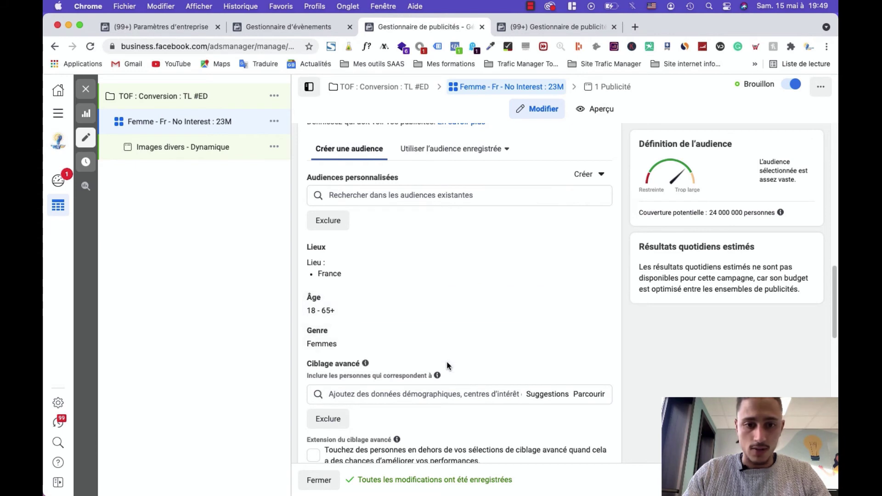
Step: Search the detailed targeting interests for "cosmetique"
left_click(384, 390)
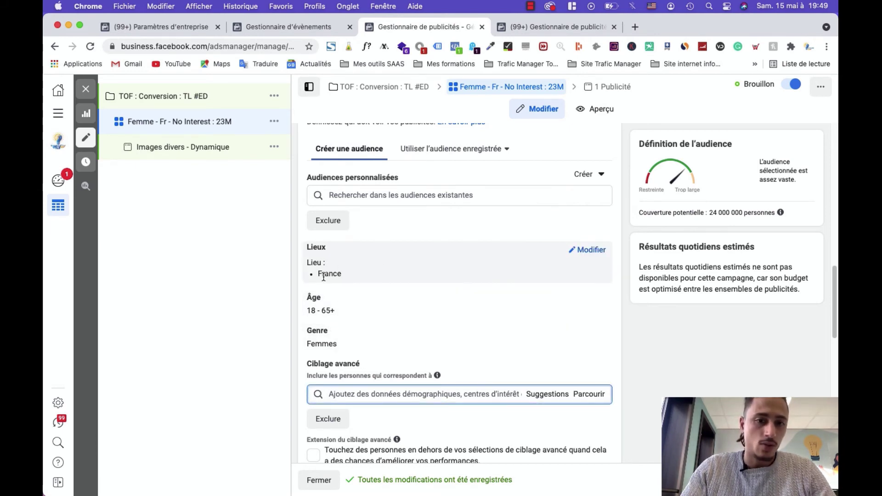
scroll(380, 316, "down", 1)
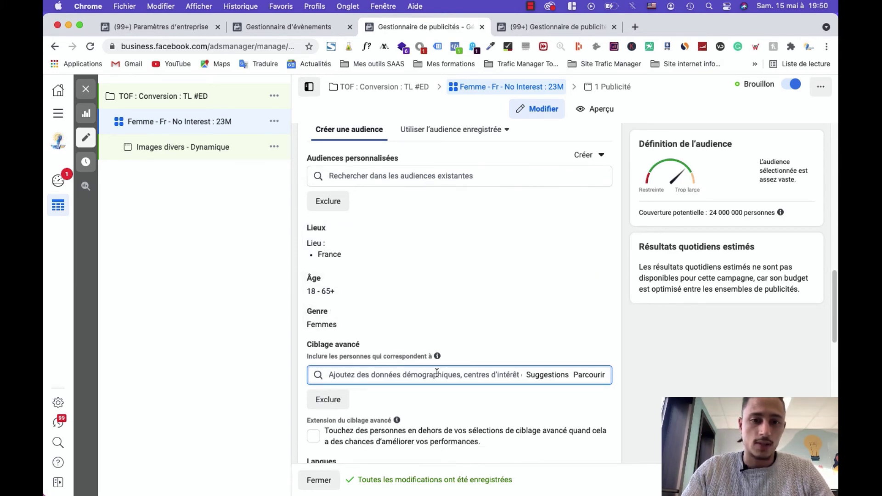
type("co")
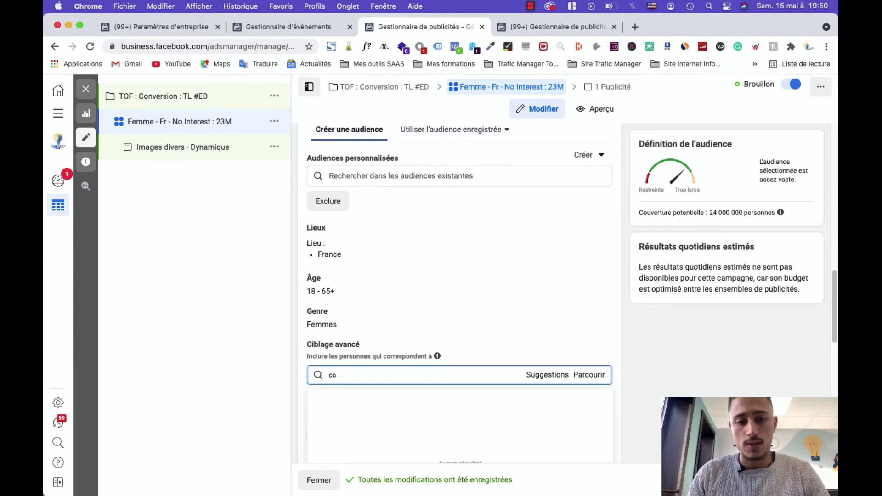
type("smetiqu")
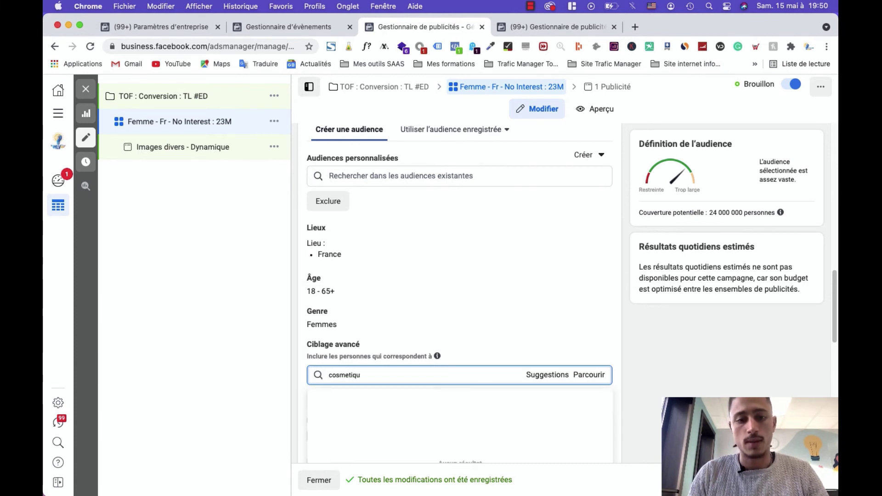
type("e")
scroll(394, 325, "down", 1)
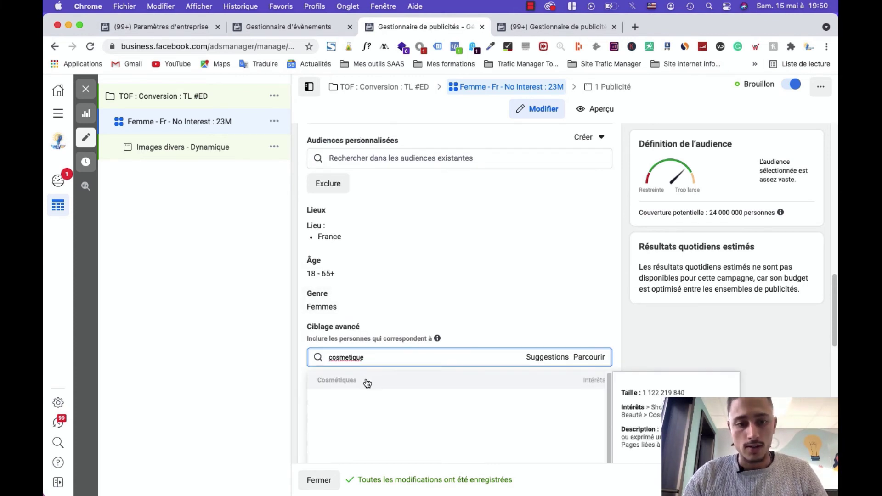
Step: Search the detailed targeting interests for "creme hydr" instead, and clear the search
double_click(470, 358)
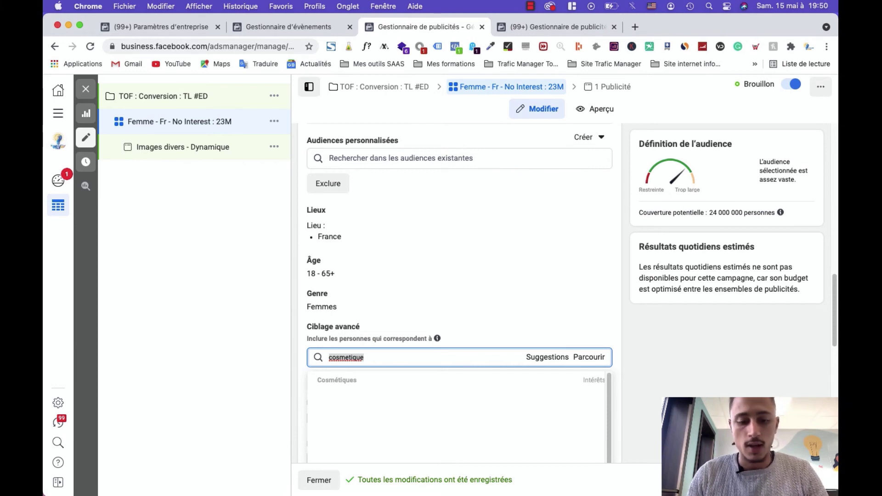
type("creme hydr")
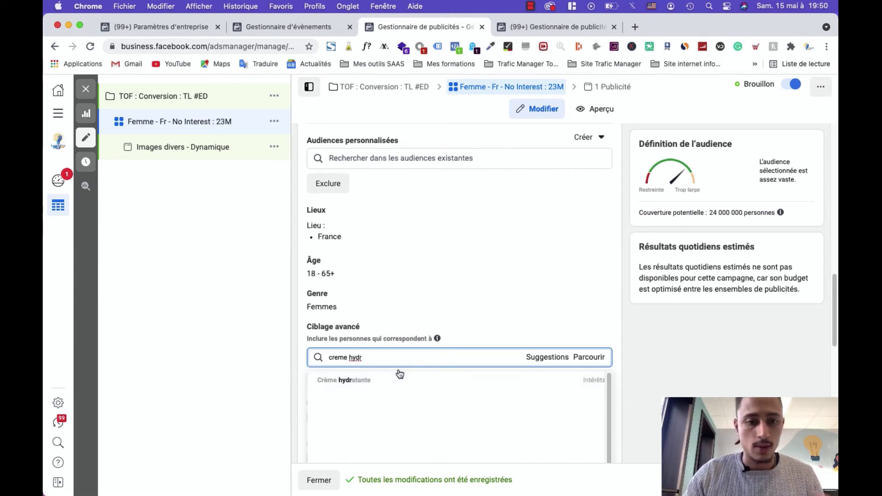
triple_click(438, 357)
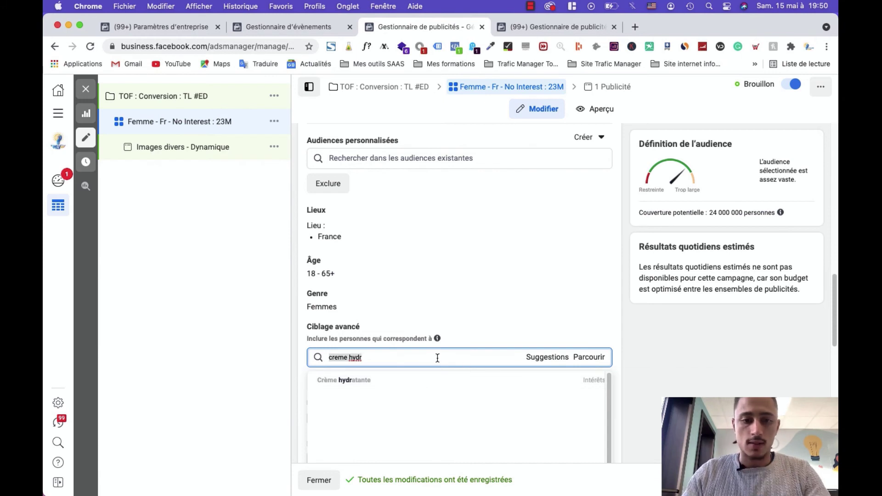
key("BackSpace")
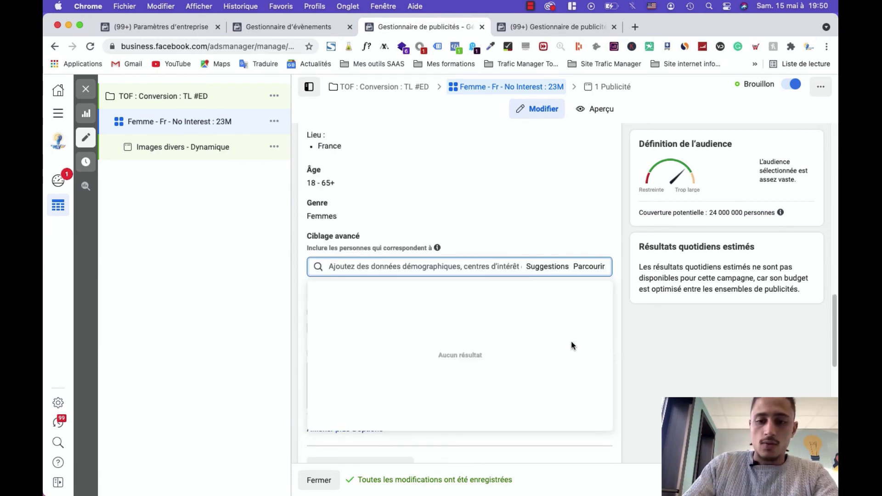
Step: Open the detailed targeting suggestions and browse the proposed interests and behaviours
left_click(547, 268)
scroll(375, 298, "down", 6)
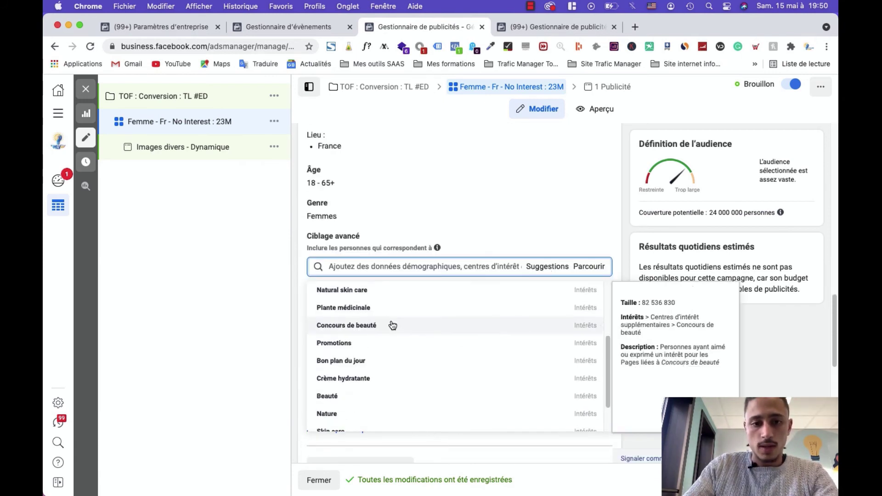
scroll(402, 338, "up", 4)
scroll(454, 296, "up", 4)
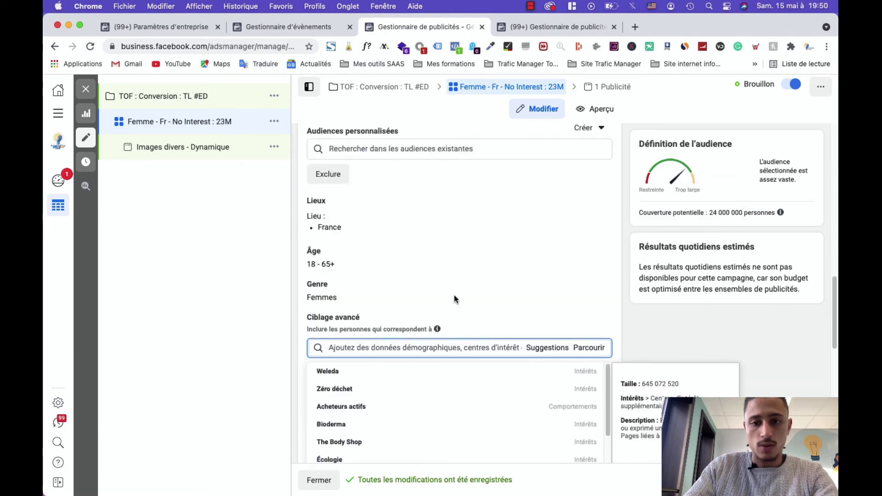
scroll(459, 299, "down", 4)
scroll(434, 311, "down", 7)
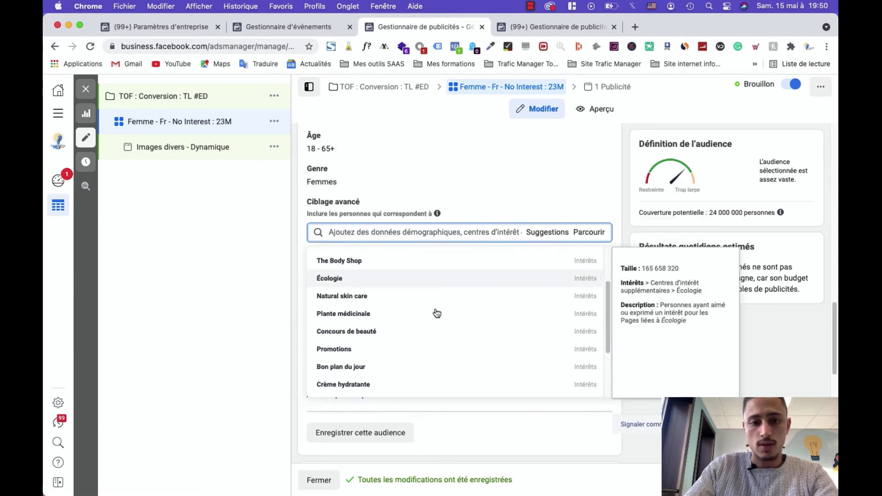
Step: Browse the detailed targeting categories, viewing the subcategories under interests and behaviours
scroll(393, 236, "up", 8)
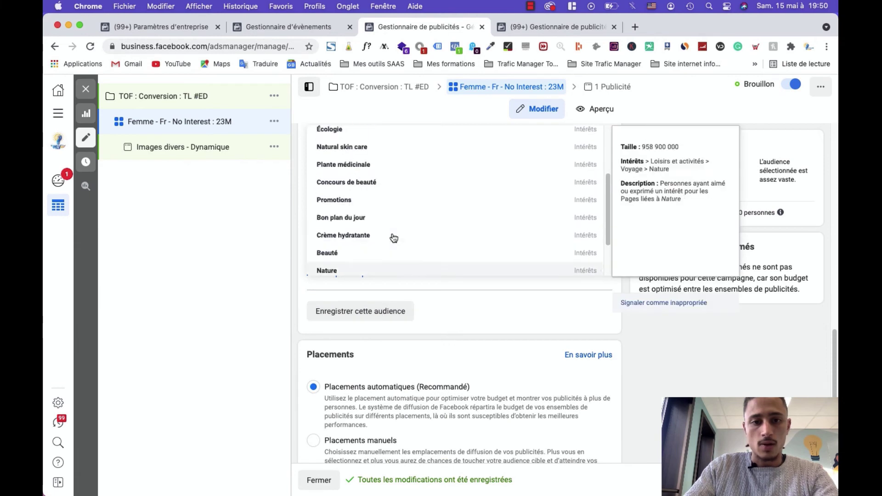
left_click(589, 192)
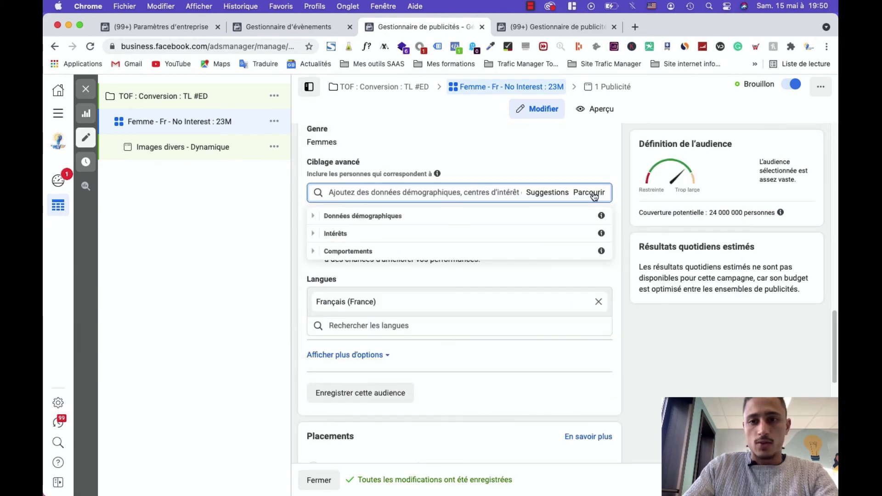
left_click(313, 233)
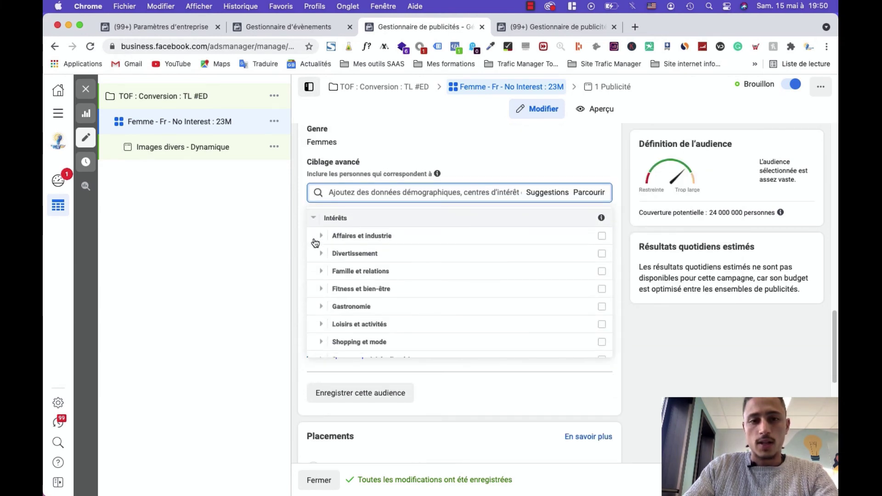
left_click(323, 216)
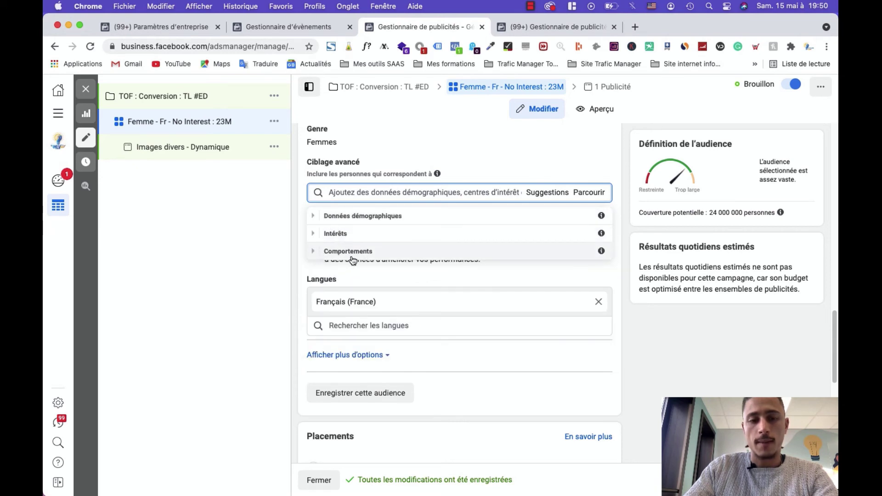
left_click(314, 252)
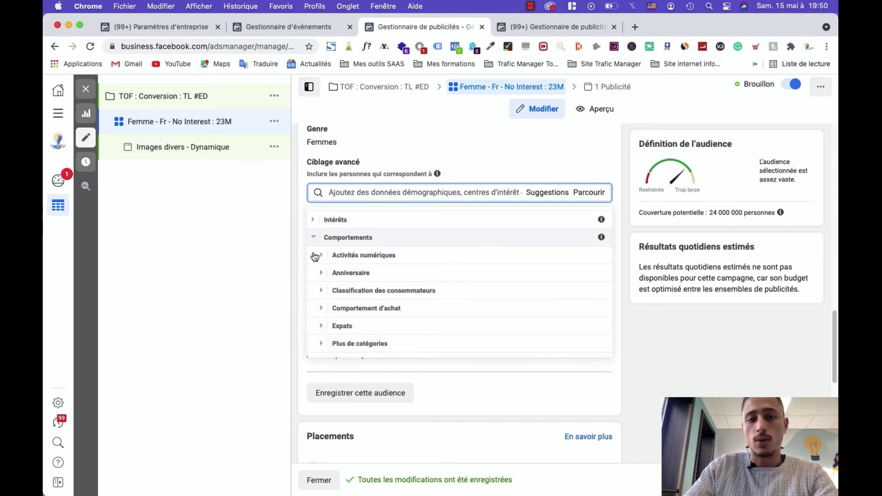
scroll(339, 254, "down", 1)
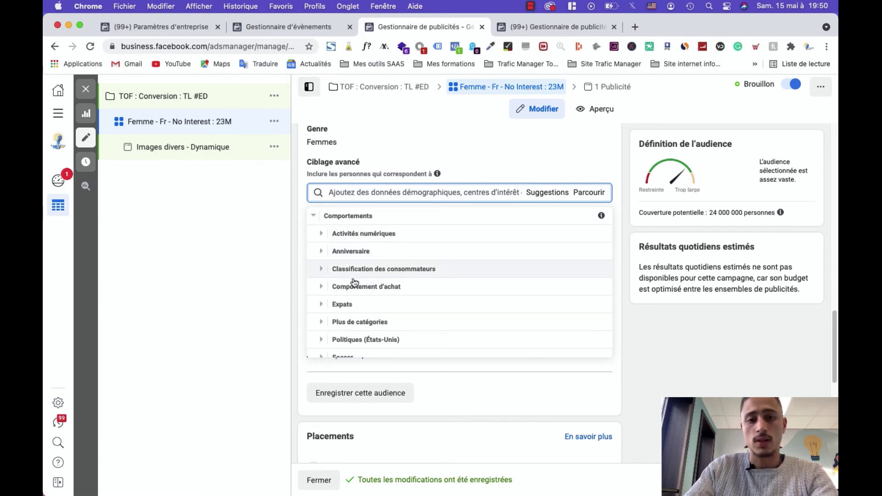
scroll(361, 271, "down", 3)
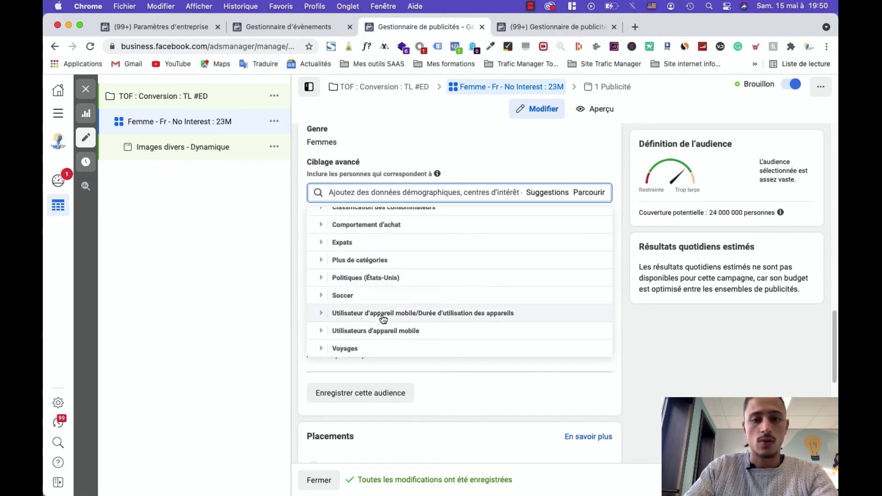
scroll(379, 317, "up", 5)
Step: Review the interest subcategories in full, collapse them, and check the demographic subcategories
left_click(317, 324)
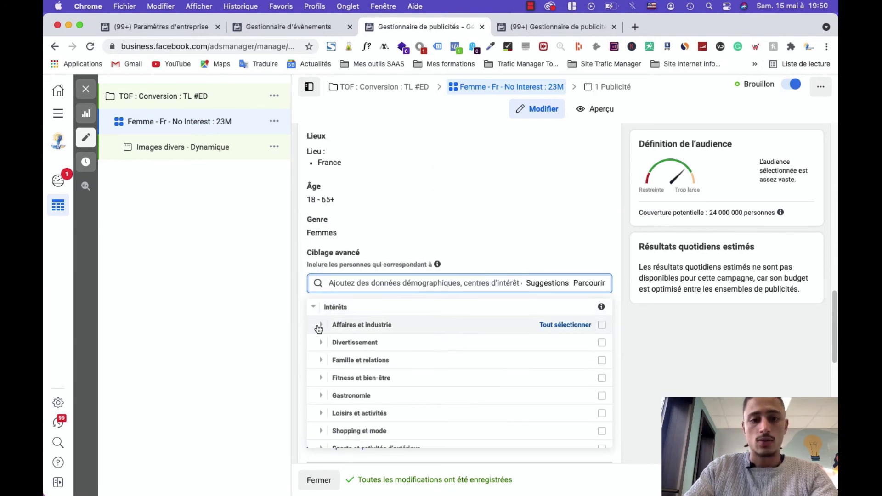
scroll(412, 338, "down", 1)
scroll(402, 321, "down", 2)
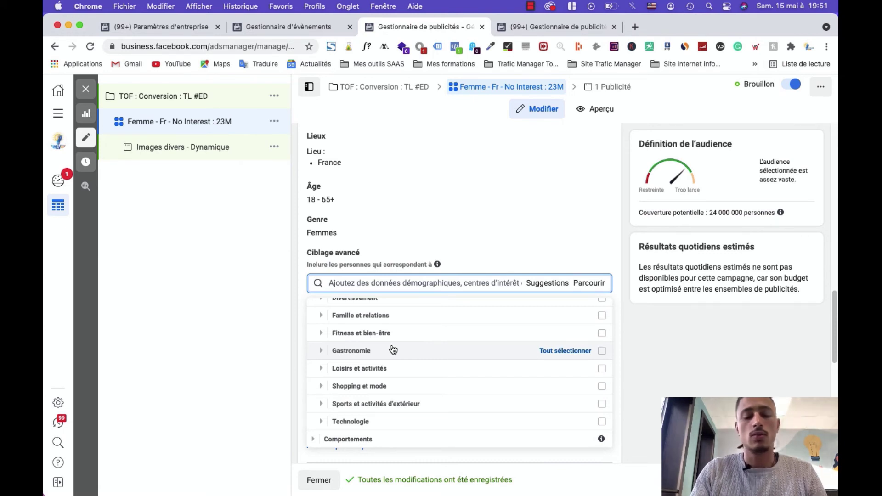
scroll(393, 336, "up", 1)
scroll(393, 336, "up", 3)
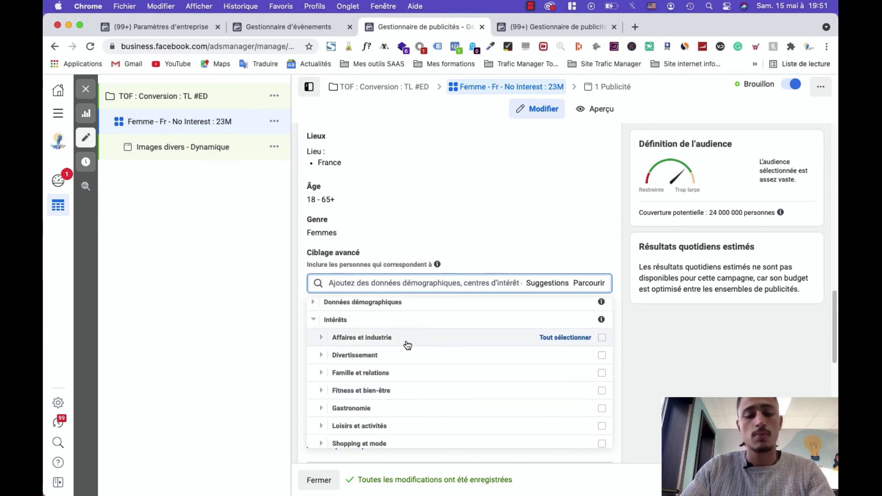
scroll(413, 346, "up", 1)
left_click(311, 323)
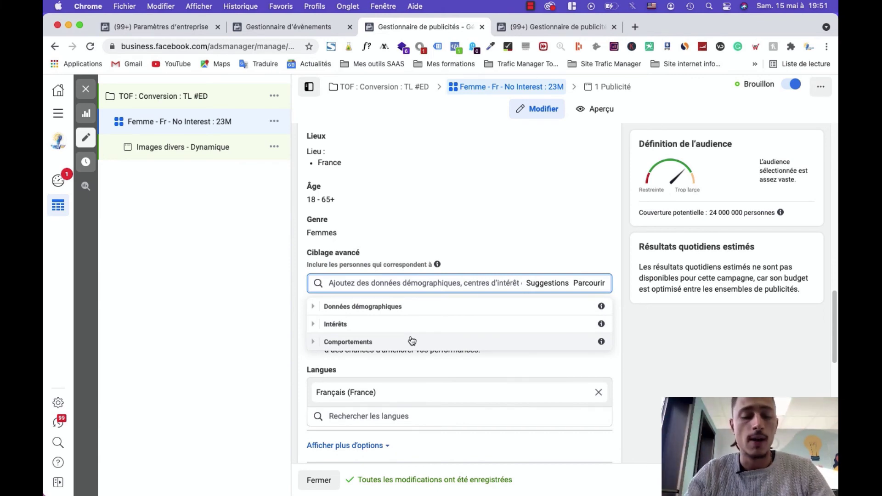
left_click(317, 307)
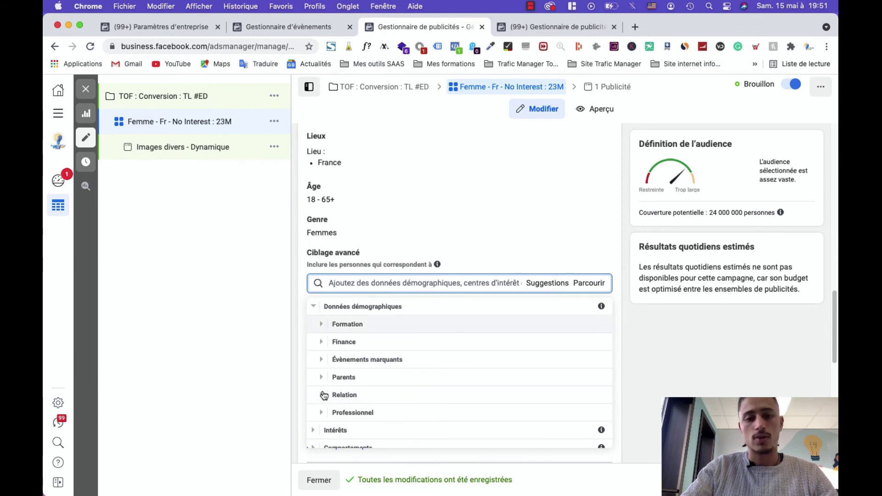
left_click(314, 309)
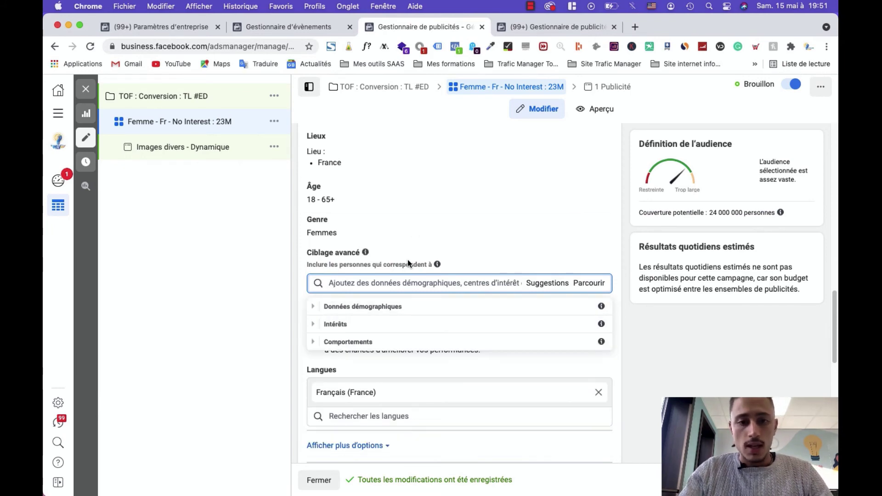
Step: Open the ad set's existing custom audiences and review the lookalike and custom audience lists
scroll(527, 270, "up", 5)
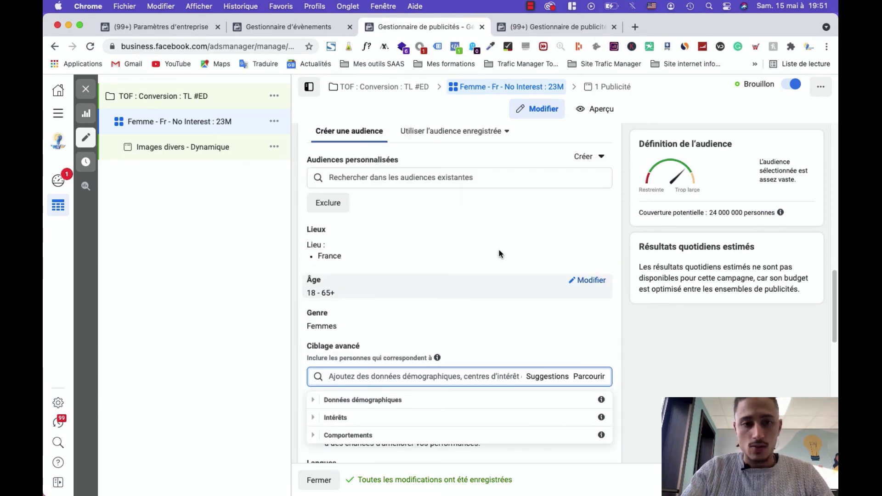
left_click(376, 263)
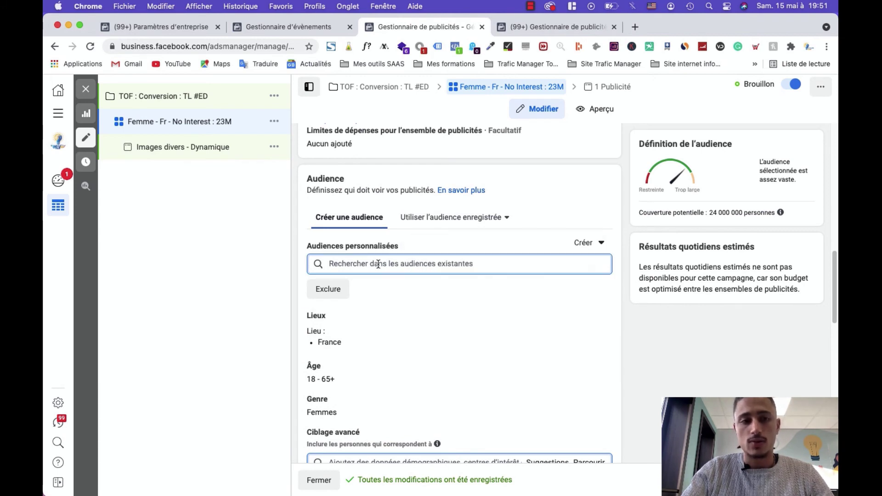
left_click(413, 243)
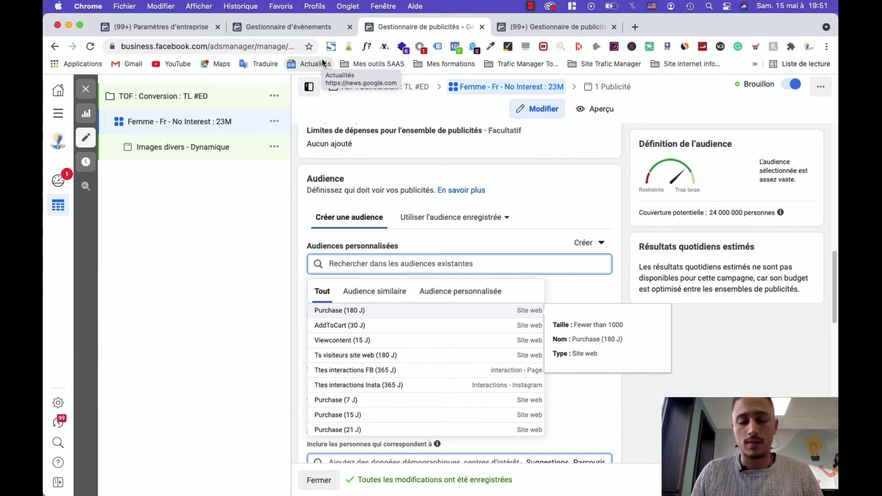
left_click(368, 292)
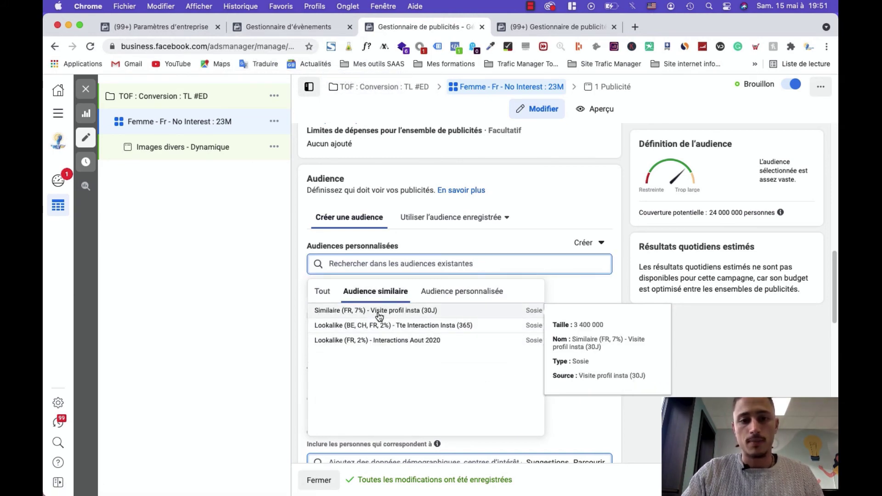
left_click(446, 297)
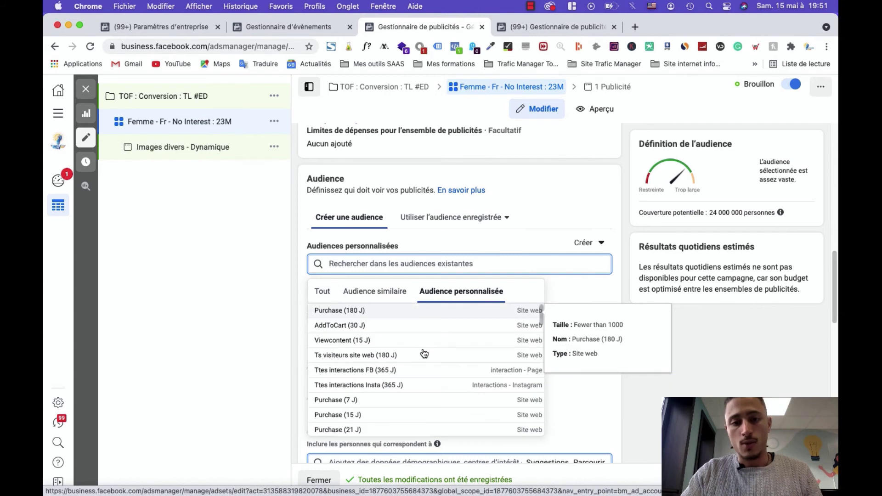
scroll(394, 336, "down", 5)
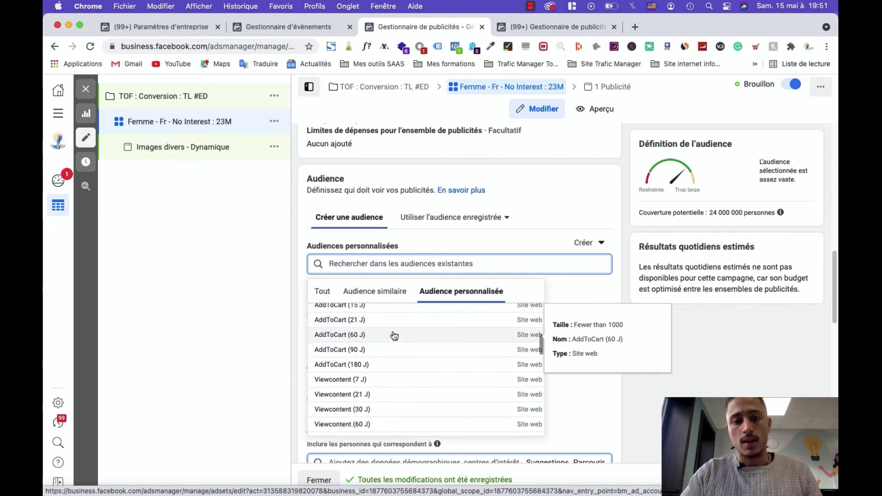
scroll(440, 388, "up", 5)
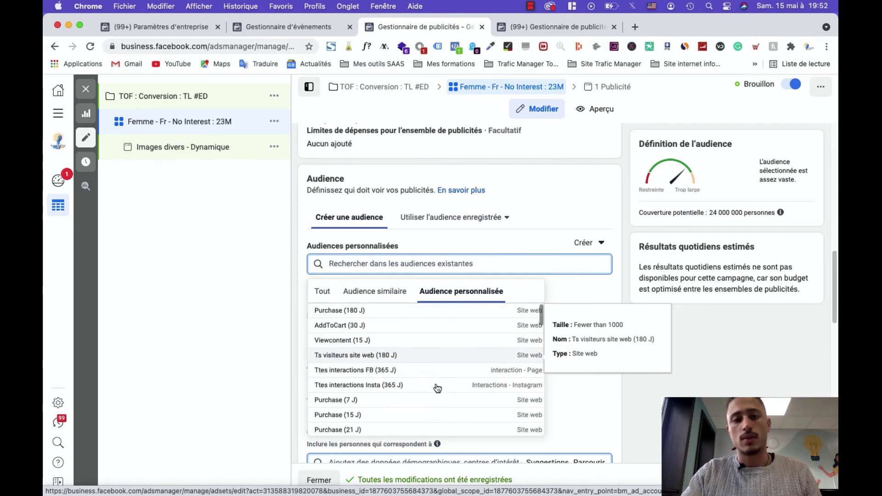
Step: Switch to the already open Audience page and look through the saved Purchase and AddToCart audiences
left_click(539, 29)
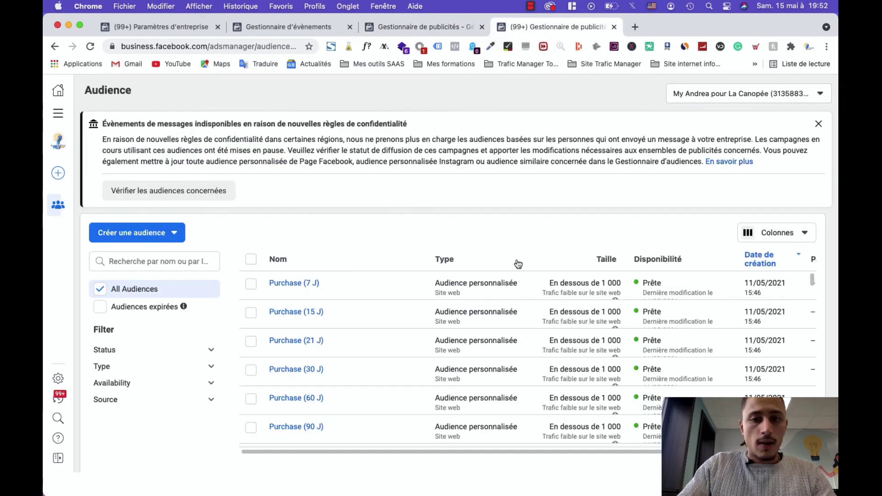
scroll(514, 292, "down", 4)
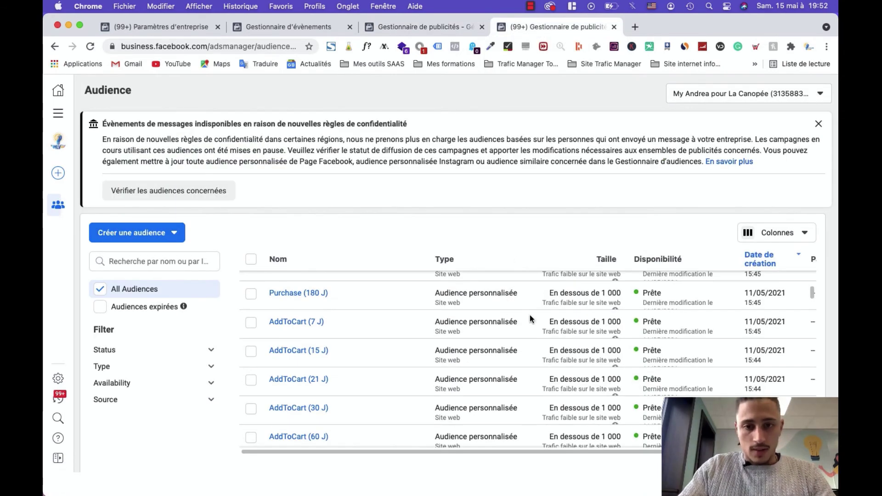
scroll(510, 308, "down", 2)
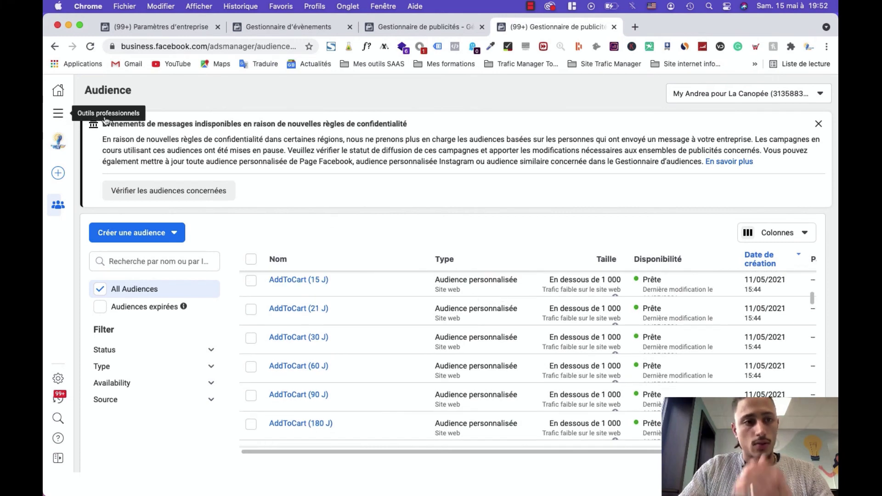
Step: Check the business tools shortcuts and the available ad accounts, and return to the audience list
left_click(58, 113)
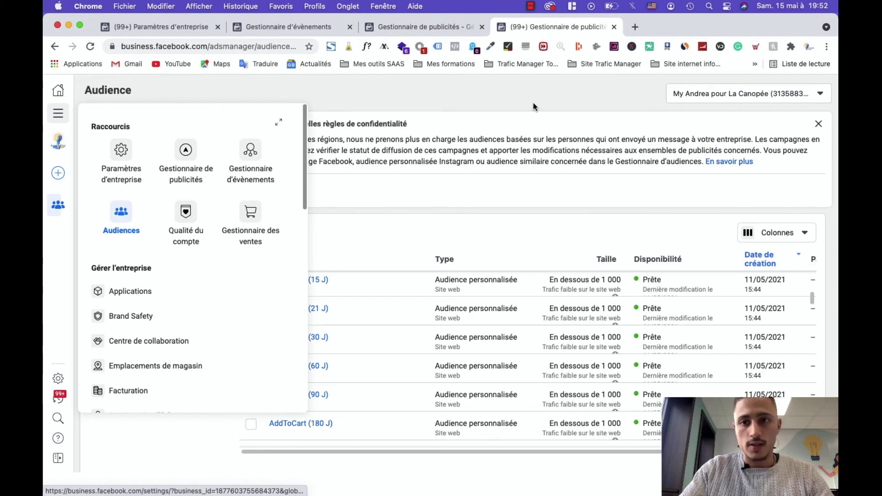
left_click(309, 223)
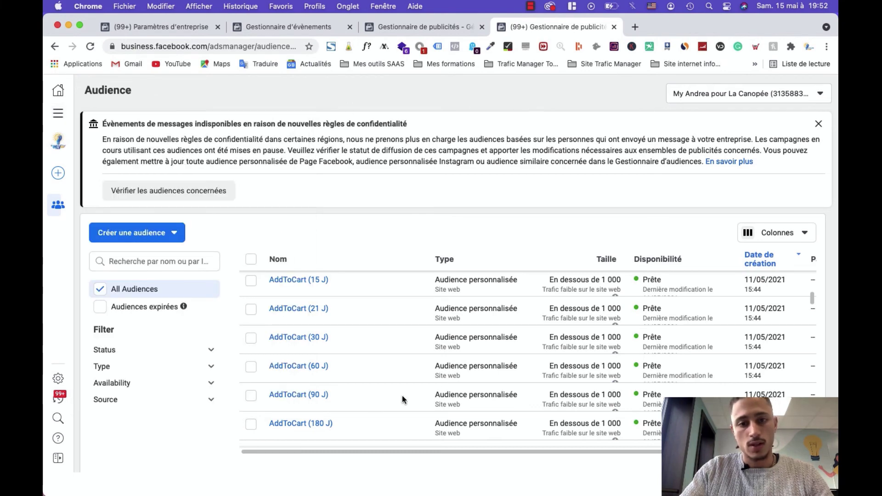
left_click(744, 93)
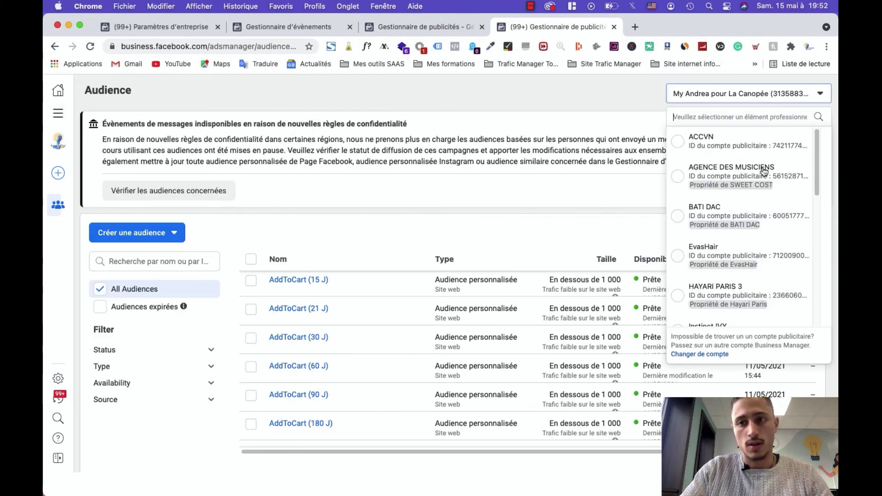
left_click(536, 163)
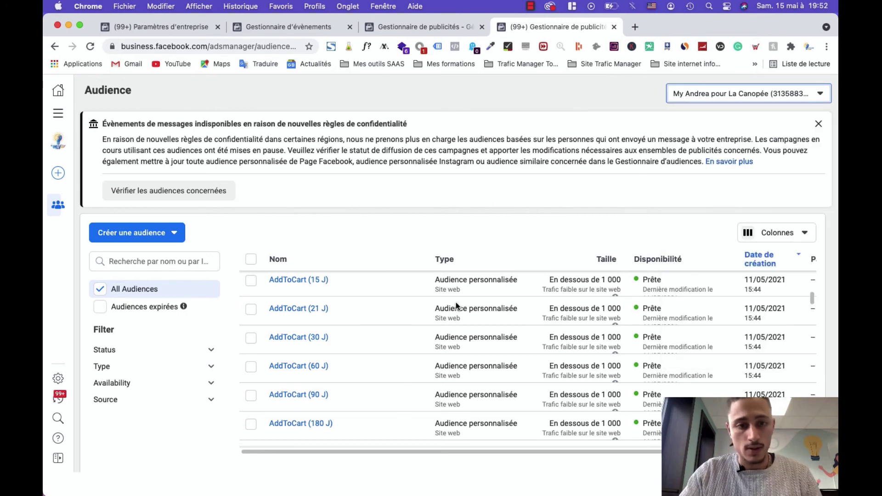
scroll(423, 339, "down", 5)
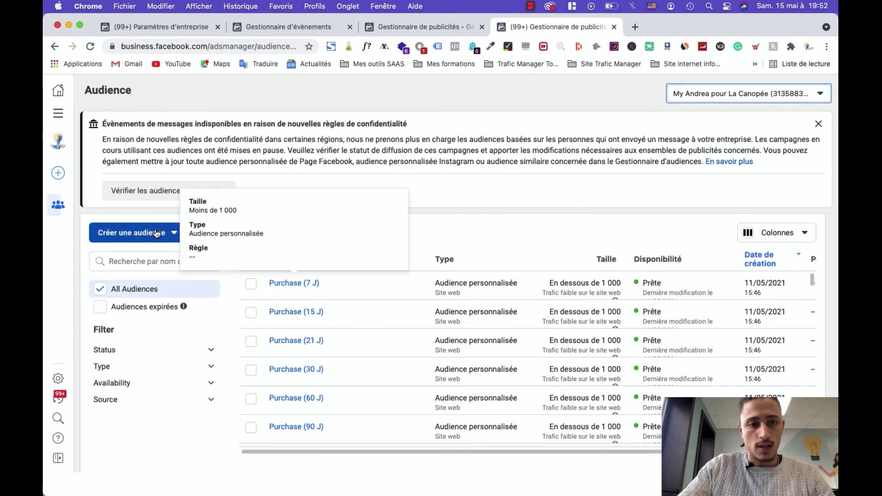
Step: Start a new custom audience and go through its possible sources, including Instagram account, Facebook page, lead form, video and customer list
left_click(161, 236)
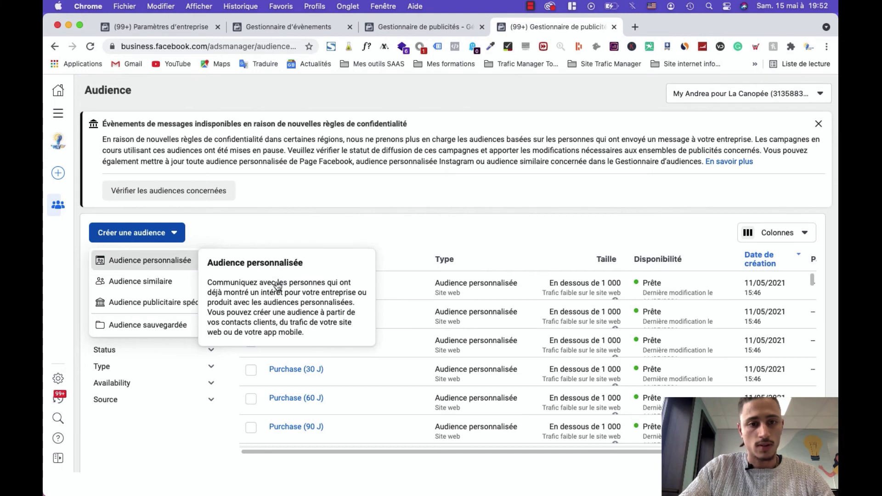
left_click(272, 284)
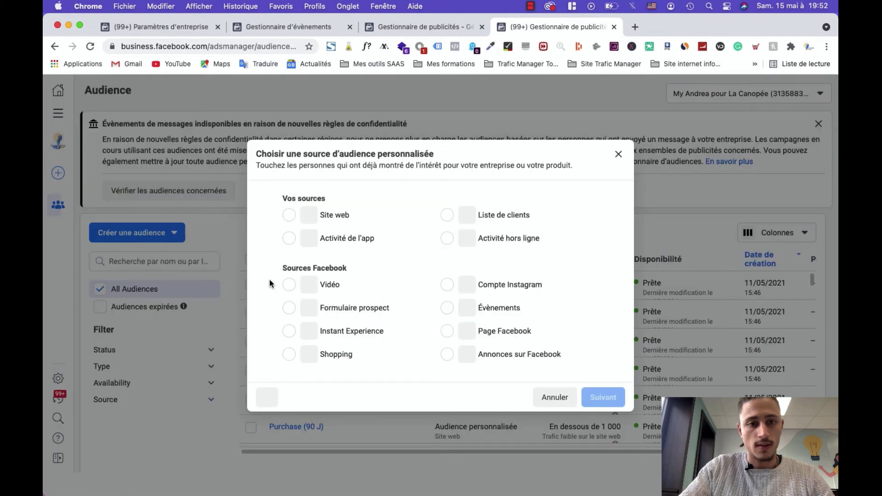
left_click(289, 220)
left_click(472, 280)
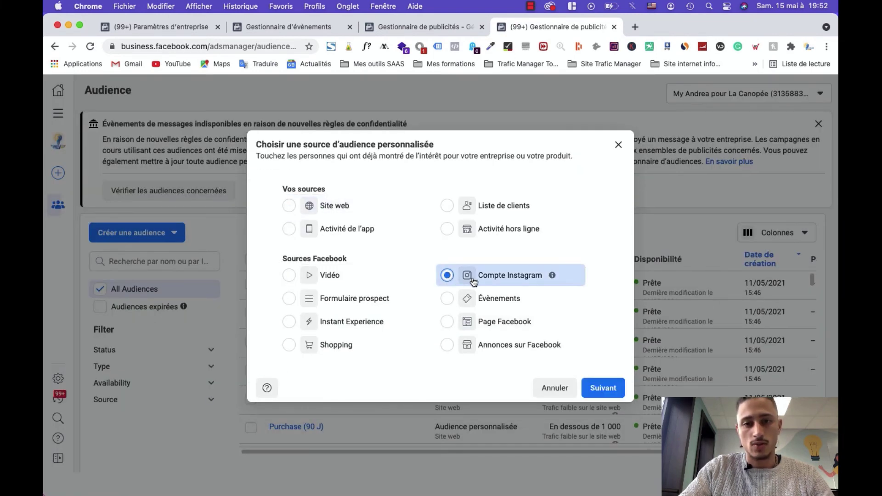
left_click(506, 321)
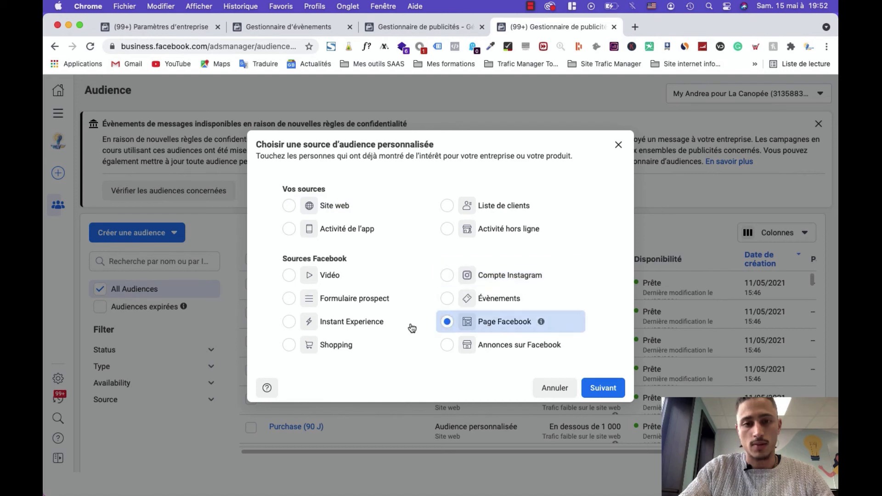
left_click(289, 299)
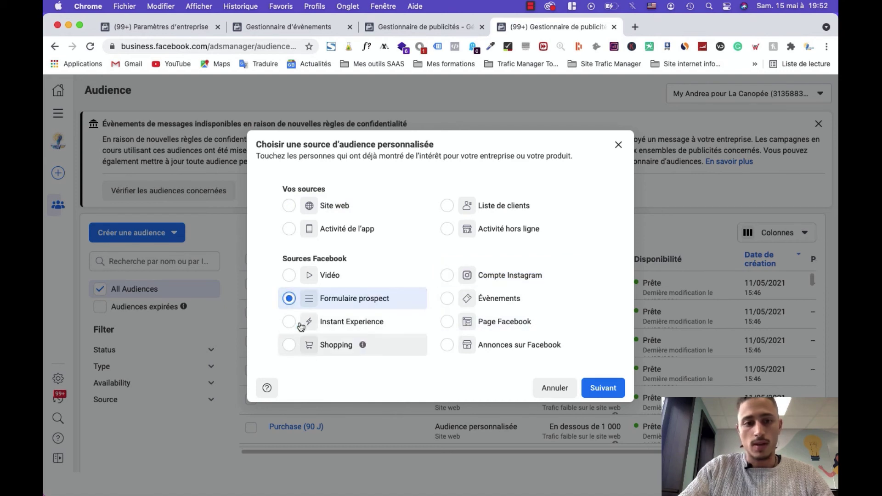
left_click(289, 276)
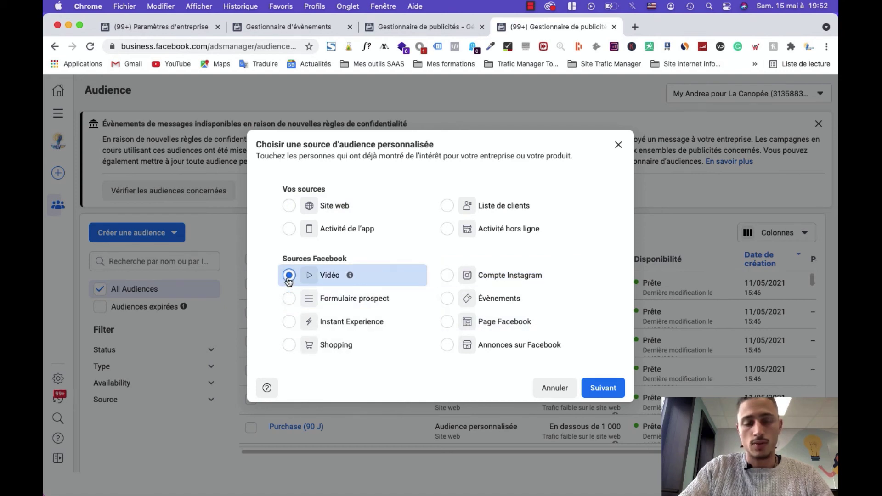
left_click(493, 208)
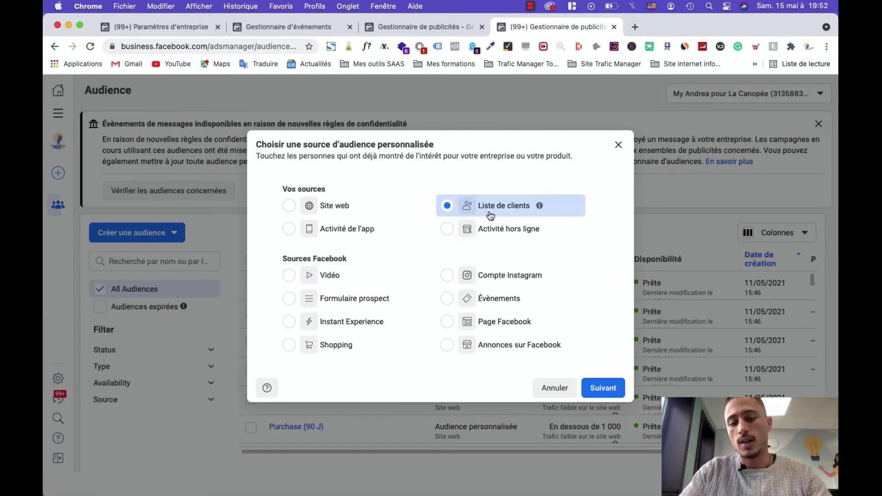
Step: Choose the website as the custom audience source and Pixel de La Canopée as its pixel
left_click(289, 208)
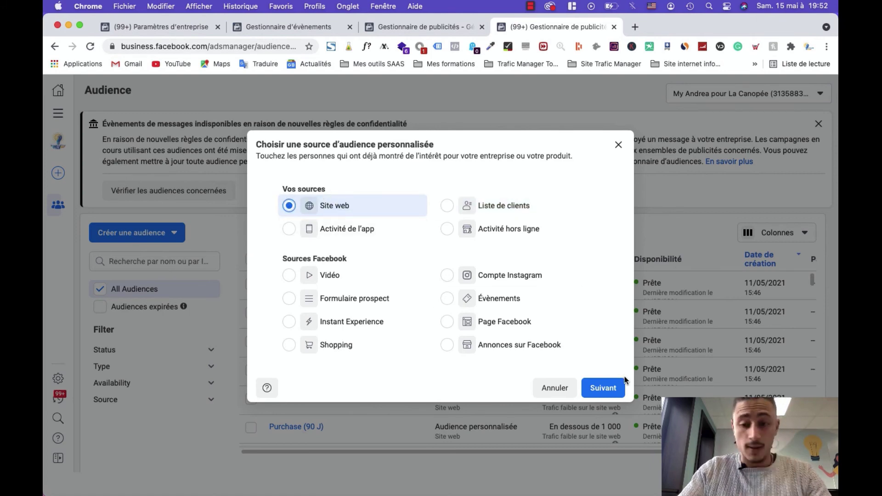
left_click(612, 386)
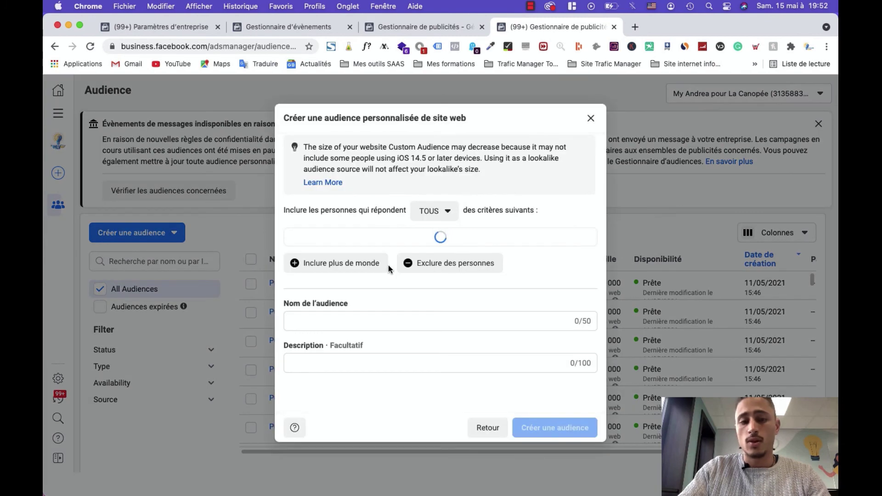
left_click(428, 261)
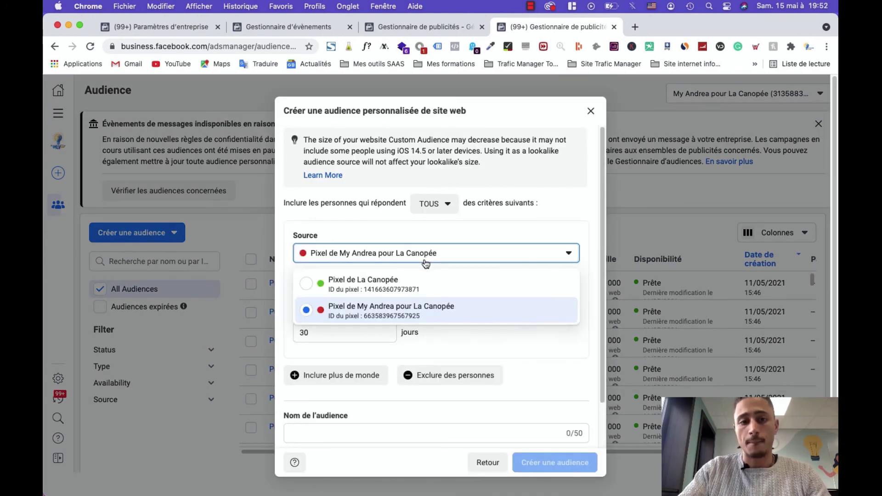
left_click(388, 281)
scroll(370, 257, "down", 2)
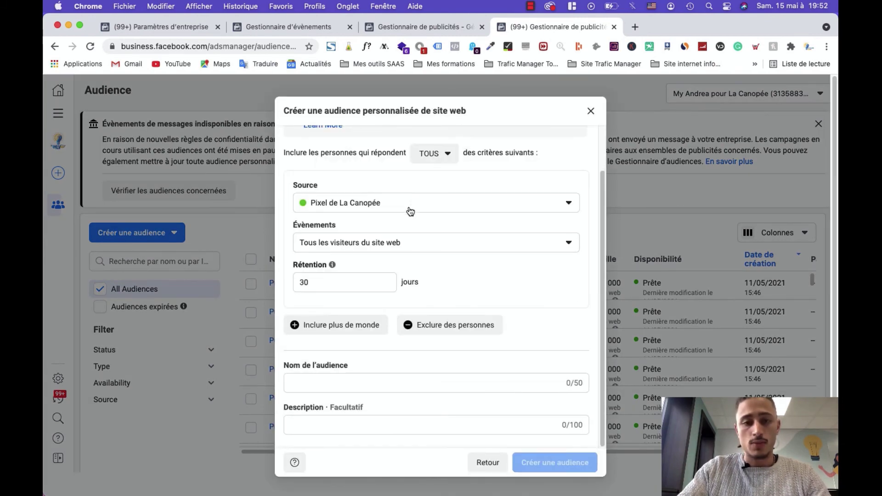
Step: Base the website audience on the AddToCart event, name it AddtoCart (30 J), and abandon it without creating it
left_click(374, 243)
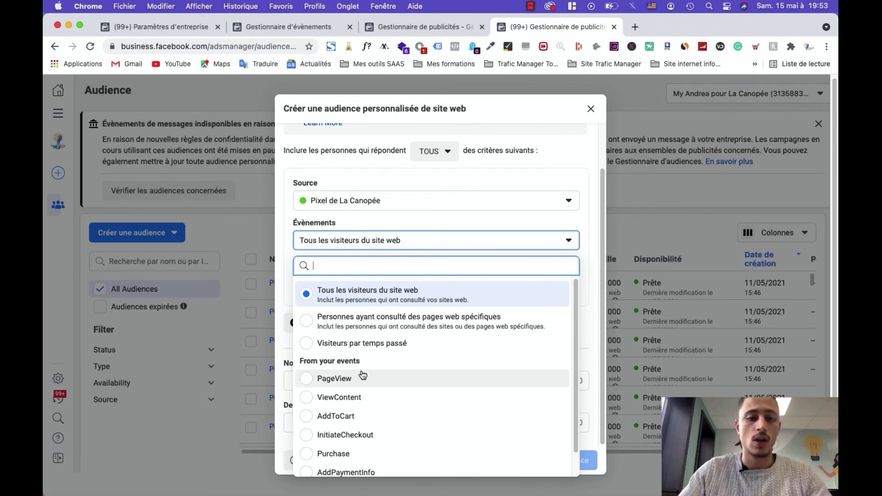
scroll(362, 375, "down", 1)
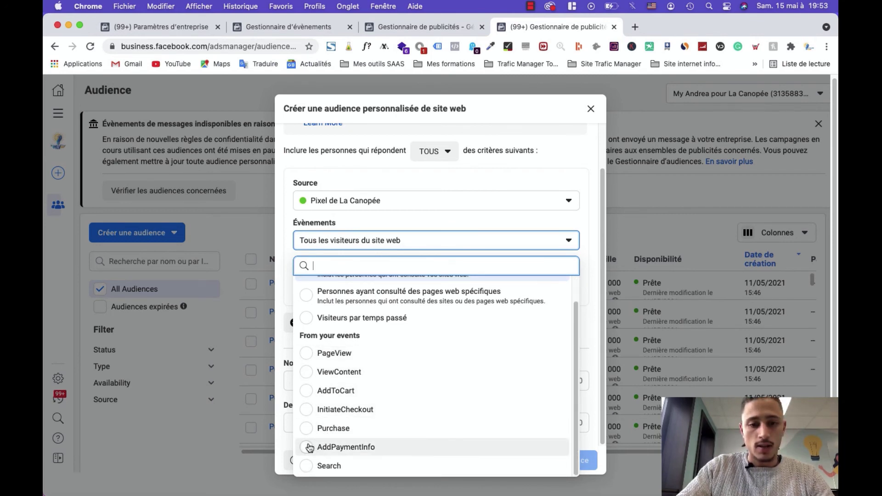
left_click(316, 390)
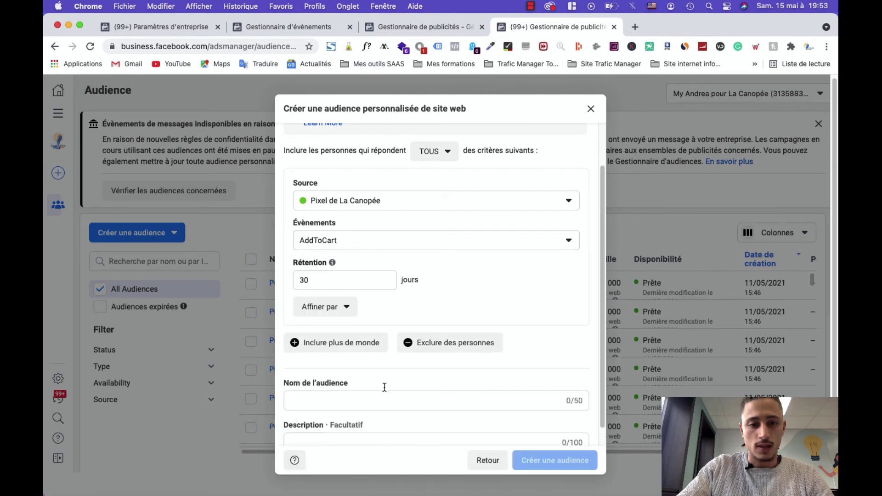
double_click(332, 283)
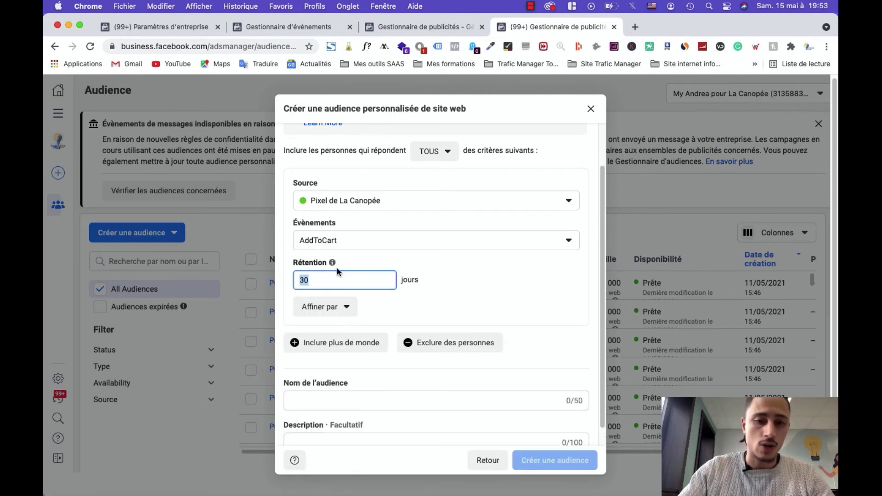
scroll(337, 271, "down", 1)
left_click(350, 379)
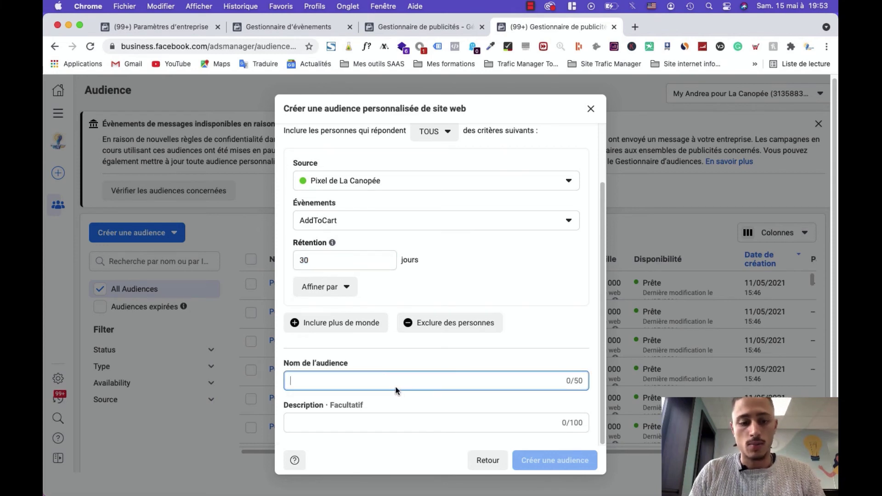
type("AddtoCart (30 J")
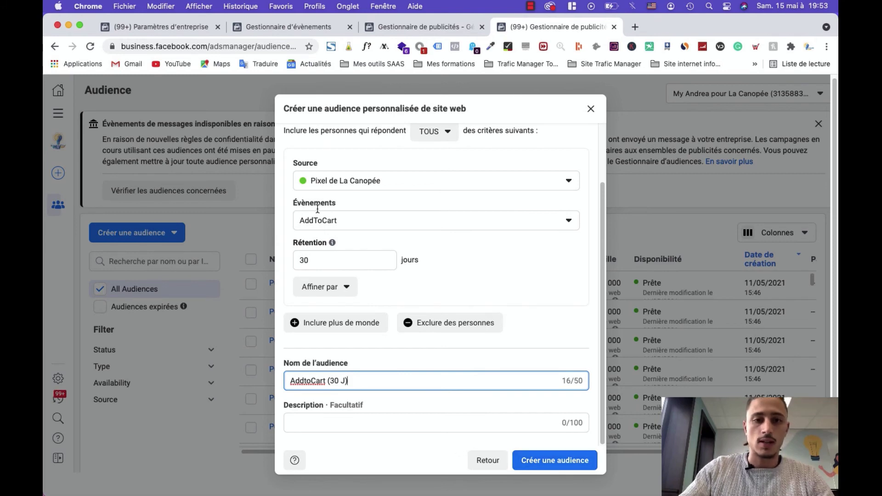
left_click(486, 461)
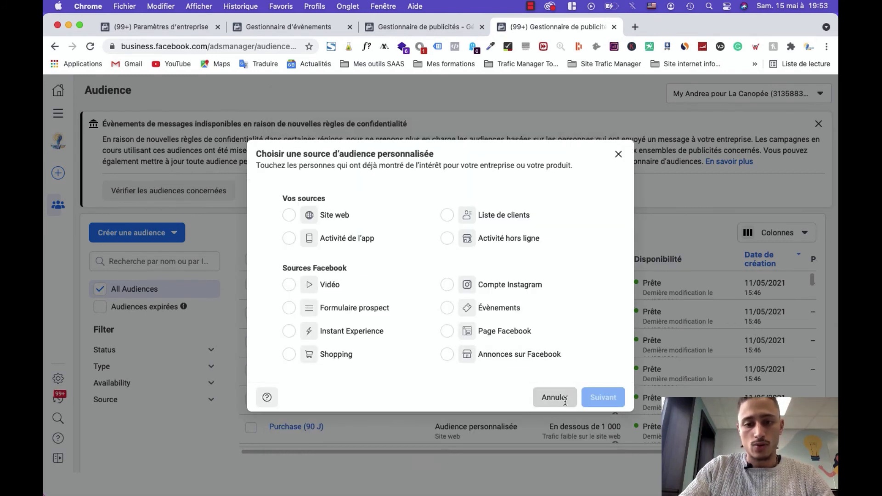
left_click(556, 396)
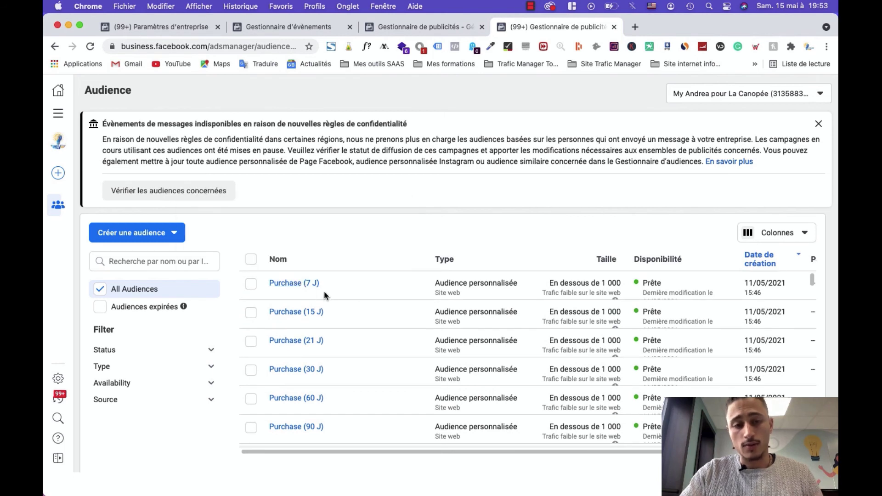
Step: Review the saved Purchase, AddToCart and Viewcontent audiences and their retention periods in the audience list
scroll(329, 282, "down", 3)
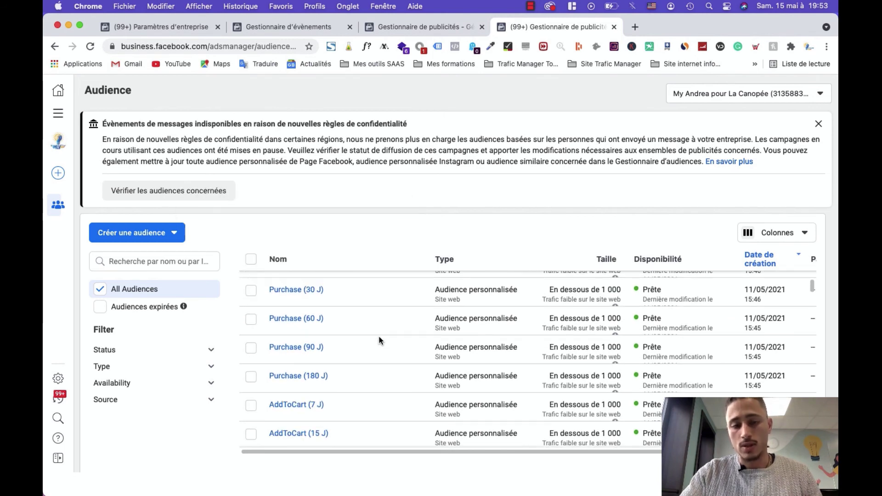
scroll(401, 354, "up", 3)
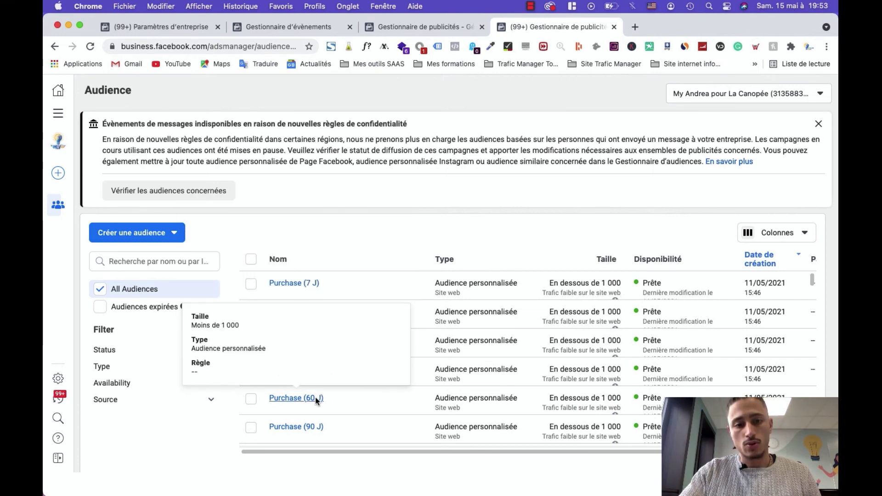
scroll(315, 400, "down", 3)
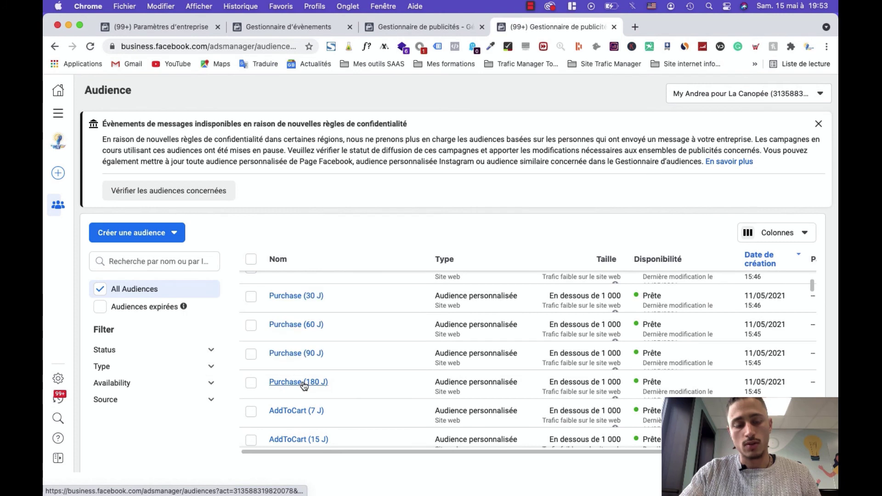
scroll(329, 383, "down", 2)
scroll(318, 372, "down", 7)
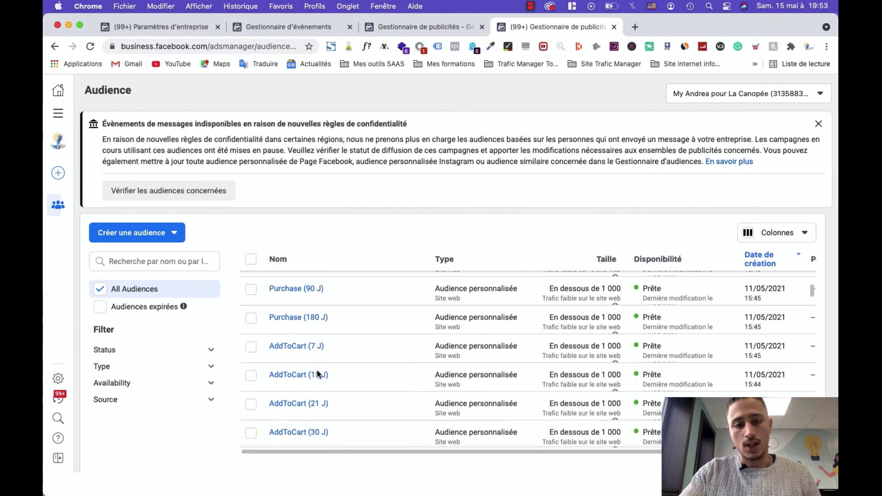
scroll(321, 372, "down", 3)
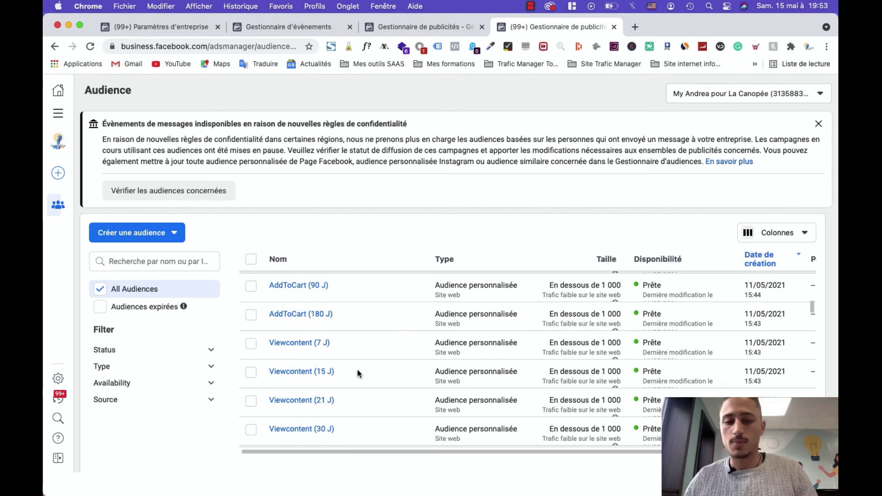
scroll(358, 373, "down", 7)
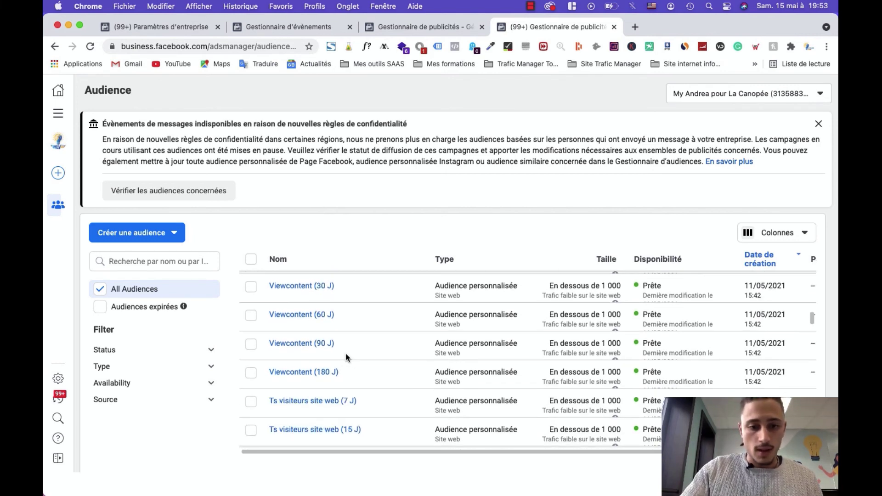
scroll(335, 342, "down", 7)
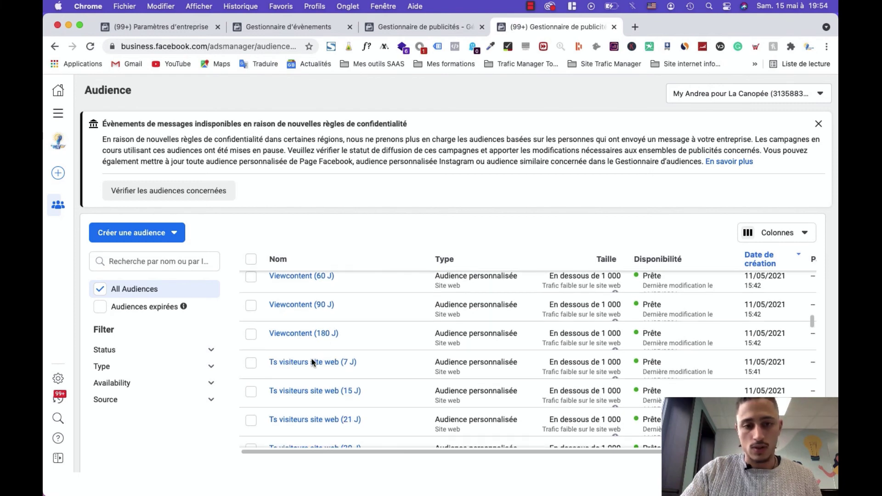
Step: Examine the saved audiences covering all website visitors, paying attention to the 7-day one
scroll(363, 358, "down", 2)
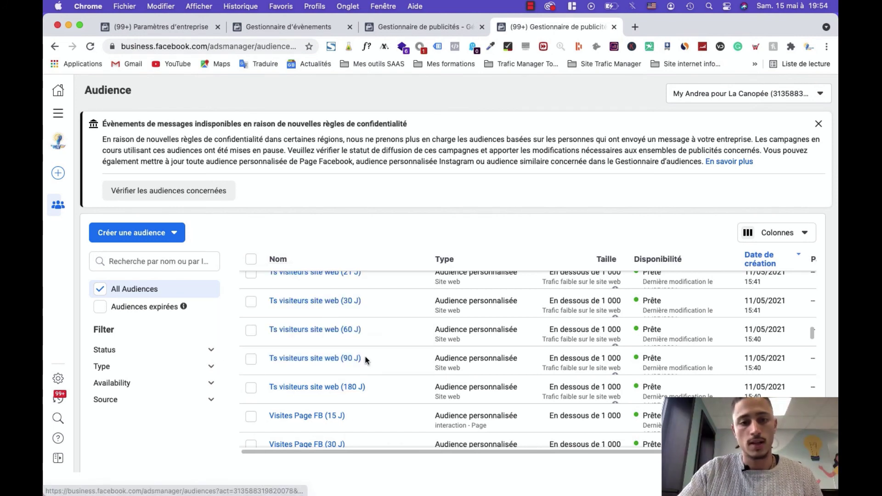
scroll(376, 358, "up", 1)
scroll(388, 358, "up", 3)
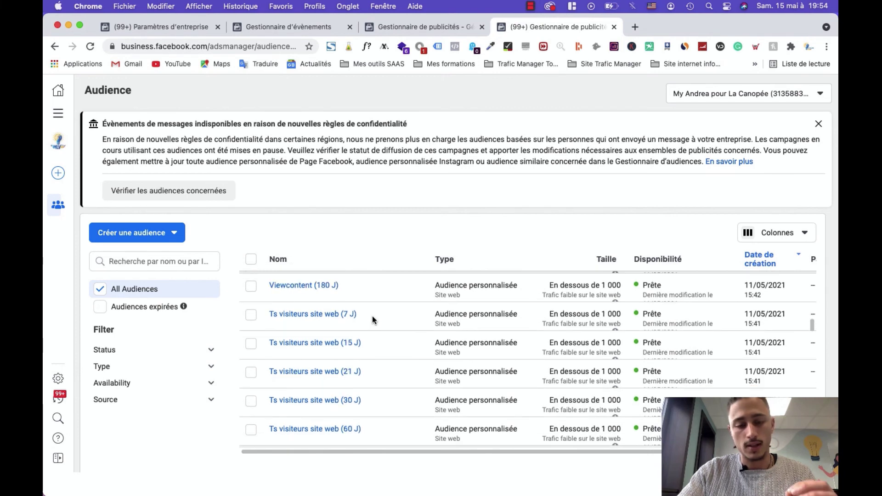
left_click_drag(270, 314, 349, 316)
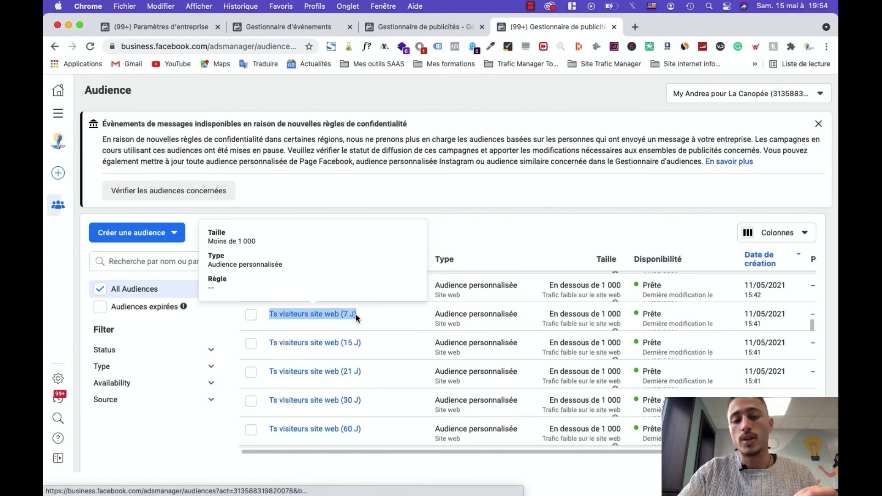
left_click(373, 341)
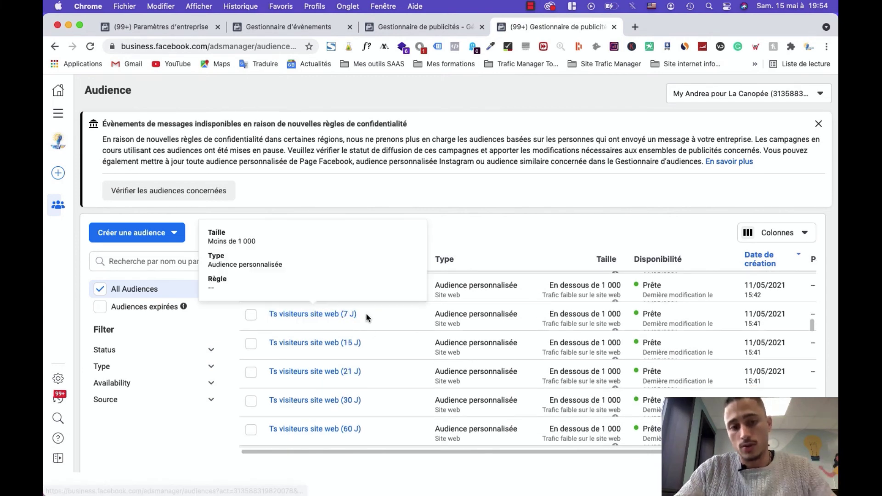
triple_click(363, 317)
left_click(361, 323)
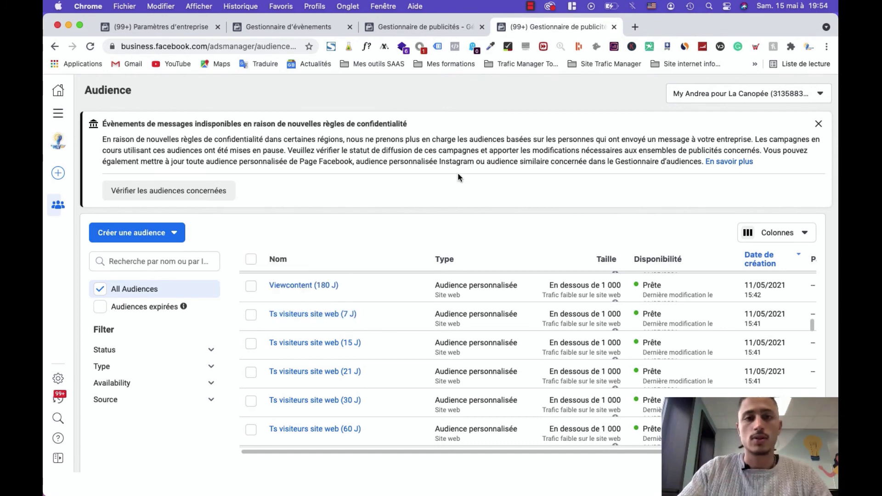
Step: Switch back to the open ad set, close its custom audience list, and review its settings from the conversion section down
left_click(287, 27)
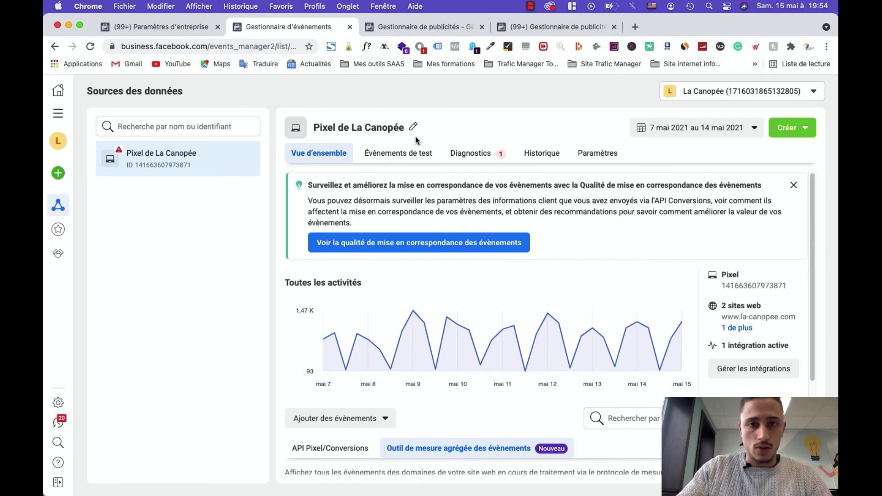
left_click(411, 29)
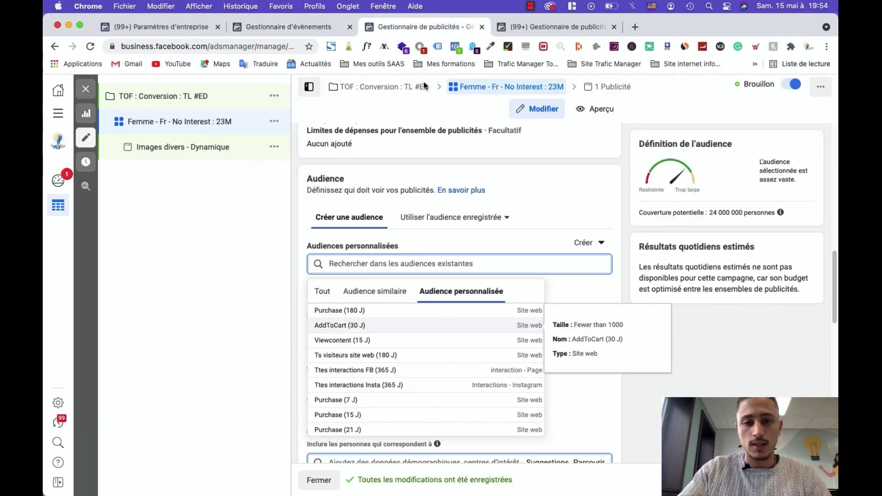
left_click(670, 381)
scroll(397, 281, "down", 2)
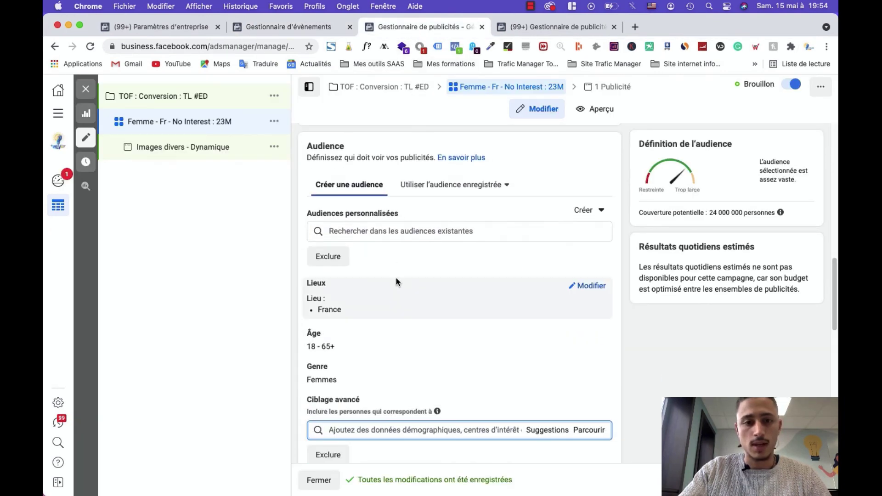
scroll(396, 278, "down", 3)
scroll(411, 285, "up", 10)
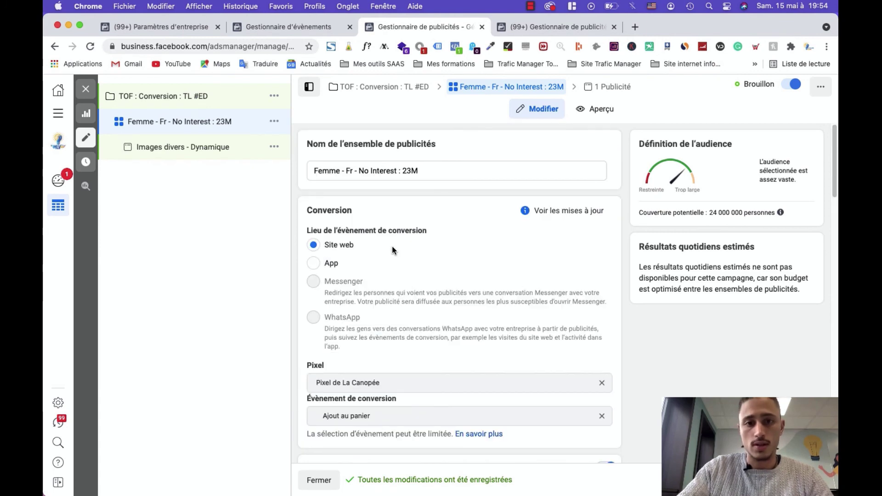
Step: Highlight "No Interest" in the ad set name, and review the settings down to the audience's location, age, gender and detailed targeting
left_click_drag(359, 169, 394, 168)
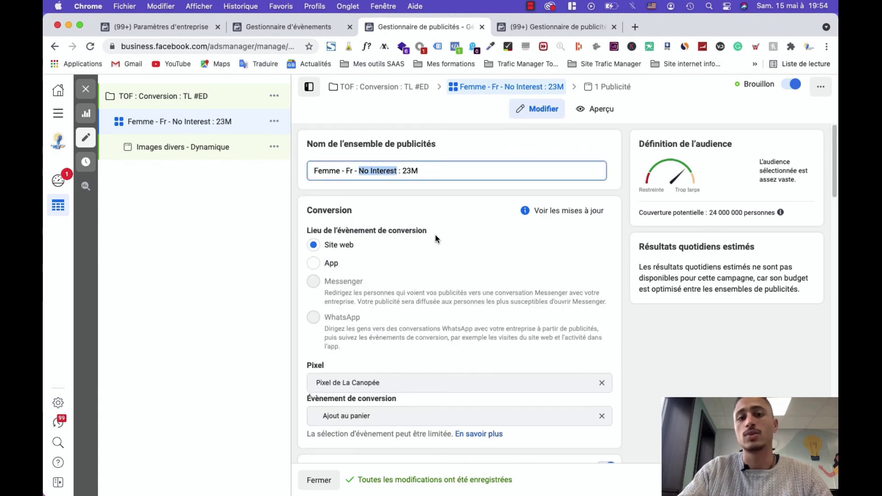
left_click(429, 171)
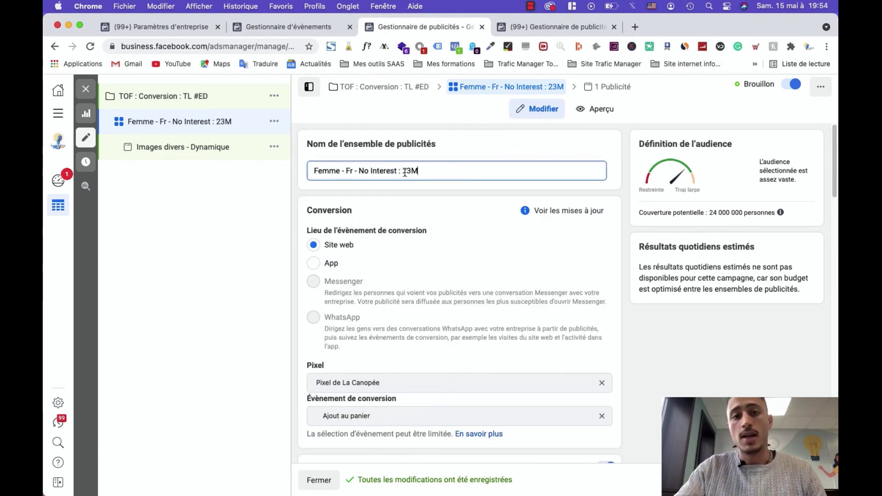
left_click_drag(397, 171, 361, 171)
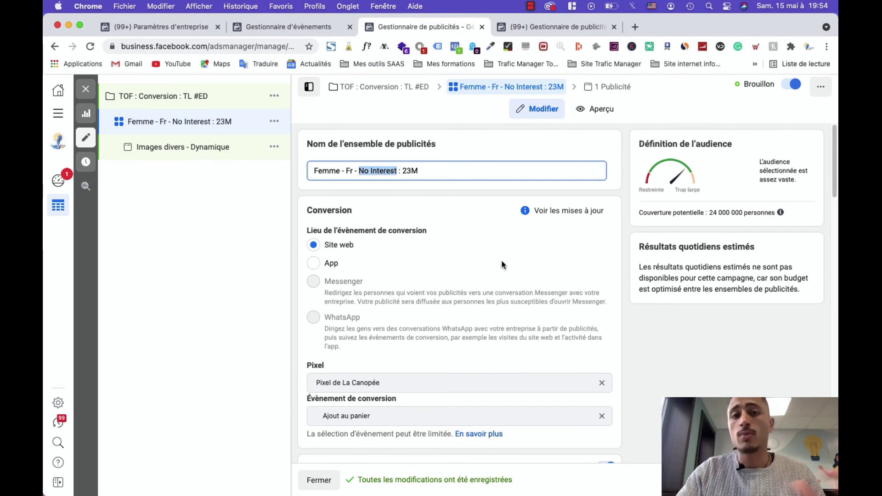
scroll(503, 264, "down", 3)
scroll(502, 274, "down", 6)
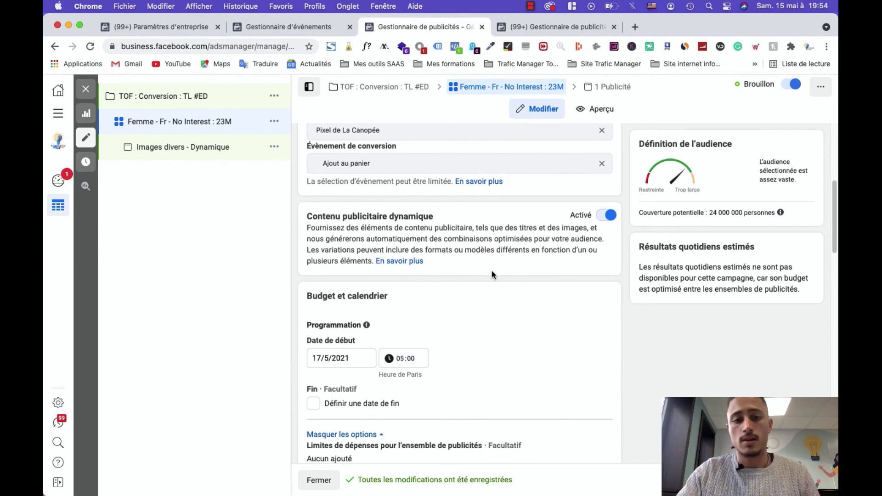
scroll(494, 270, "down", 8)
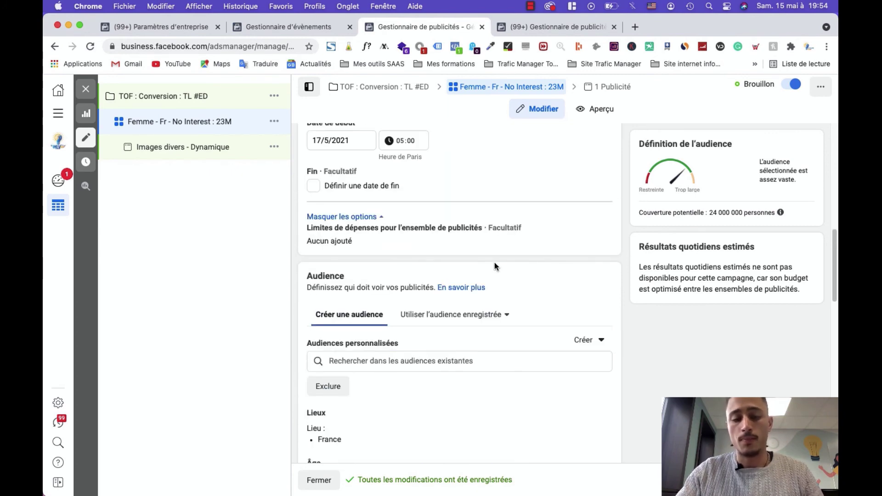
scroll(478, 271, "down", 9)
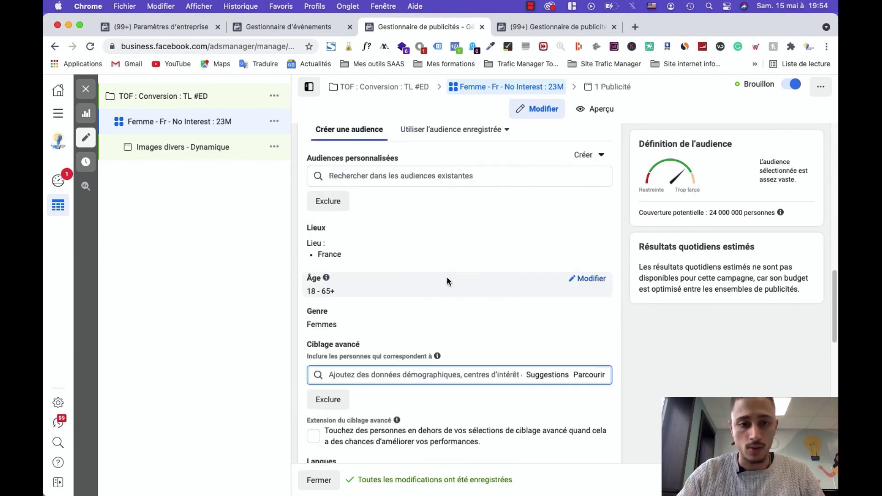
scroll(458, 281, "up", 15)
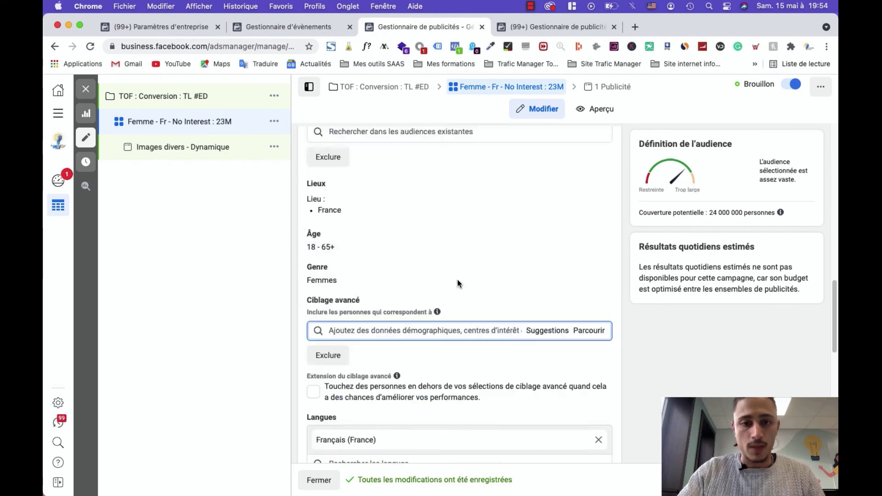
scroll(450, 279, "up", 1)
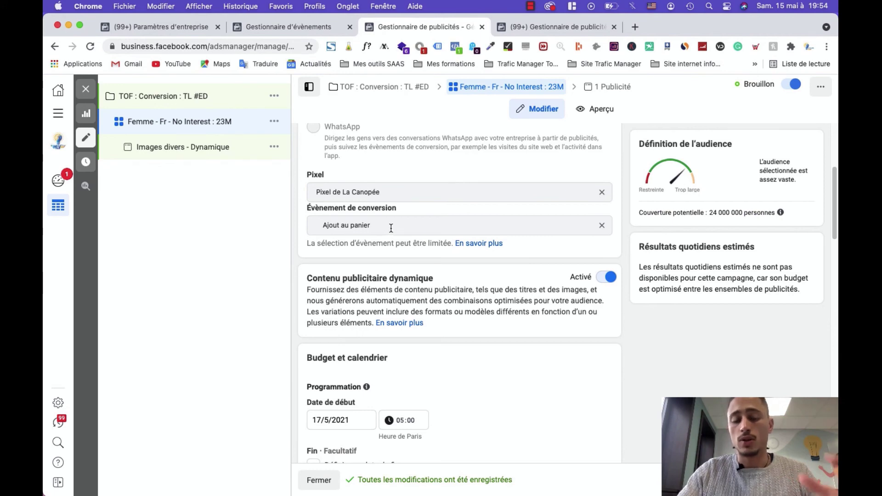
Step: Compare the "No Interest" part of the ad set name with the audience's detailed targeting and language settings
scroll(404, 228, "down", 2)
scroll(405, 228, "up", 6)
left_click_drag(358, 169, 387, 170)
left_click(360, 170)
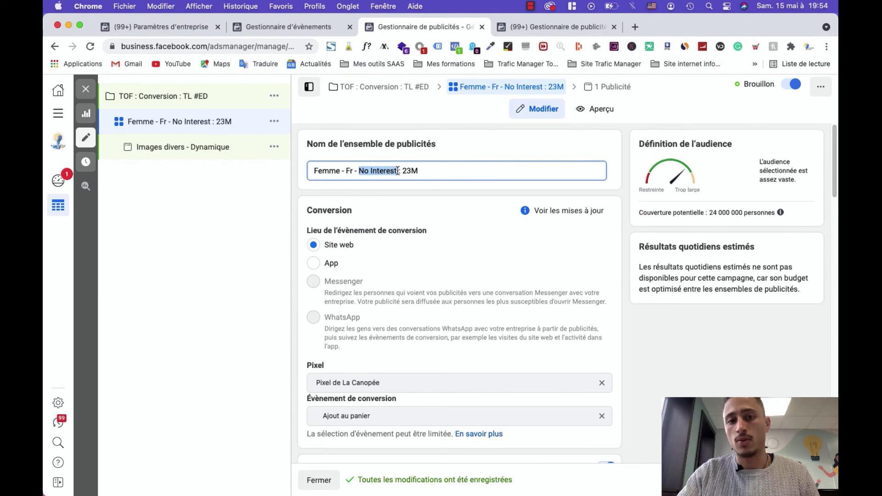
scroll(448, 248, "down", 15)
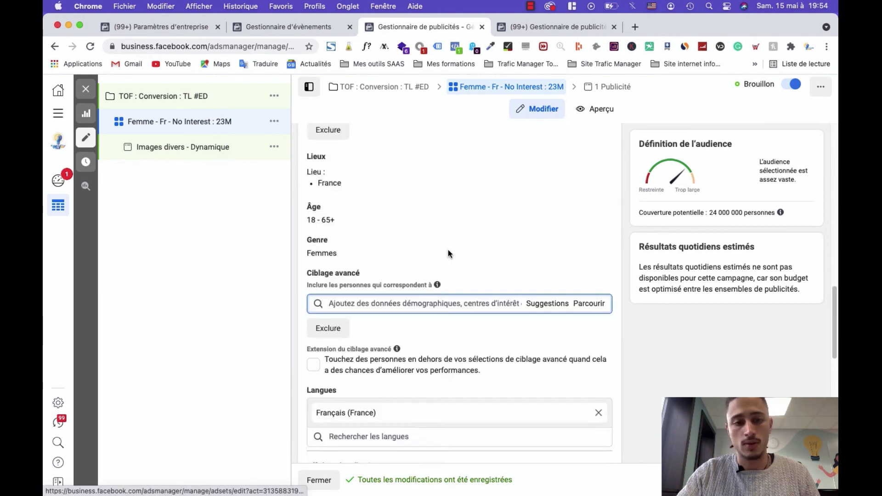
scroll(448, 250, "down", 3)
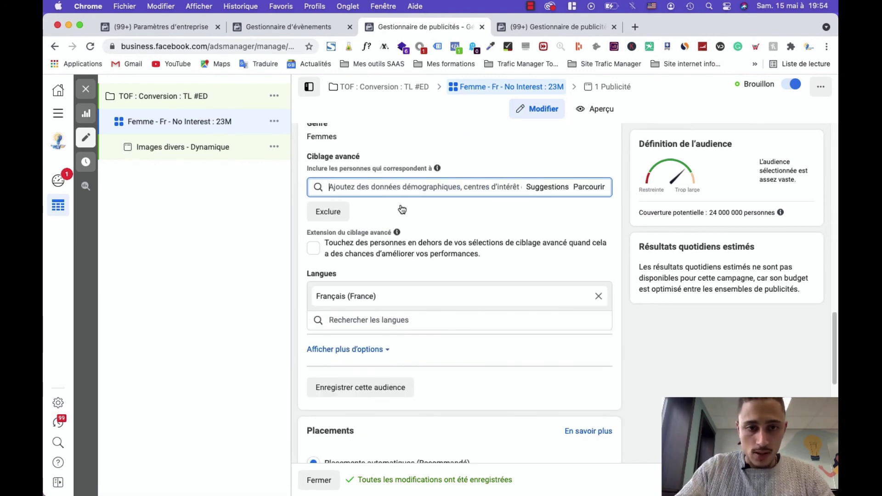
scroll(402, 209, "down", 1)
Step: Show the custom audience exclusion field and include the AddToCart (60 J) website audience in the ad set
scroll(422, 248, "up", 5)
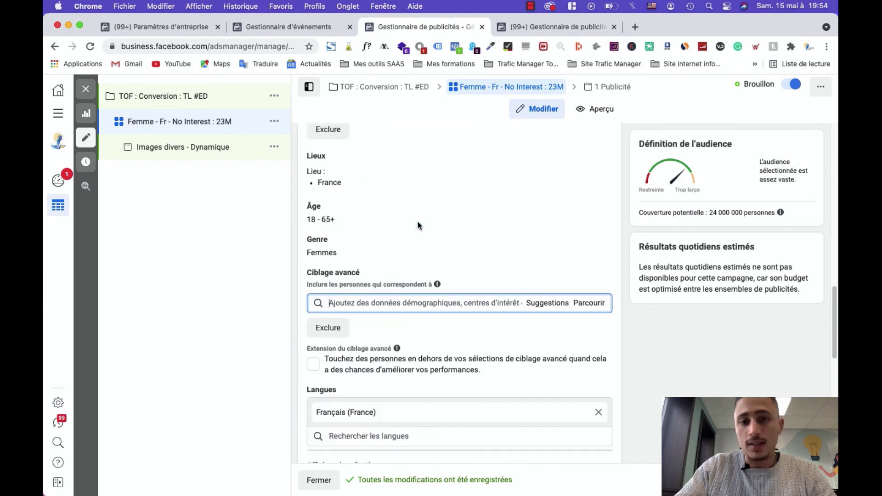
scroll(418, 225, "up", 2)
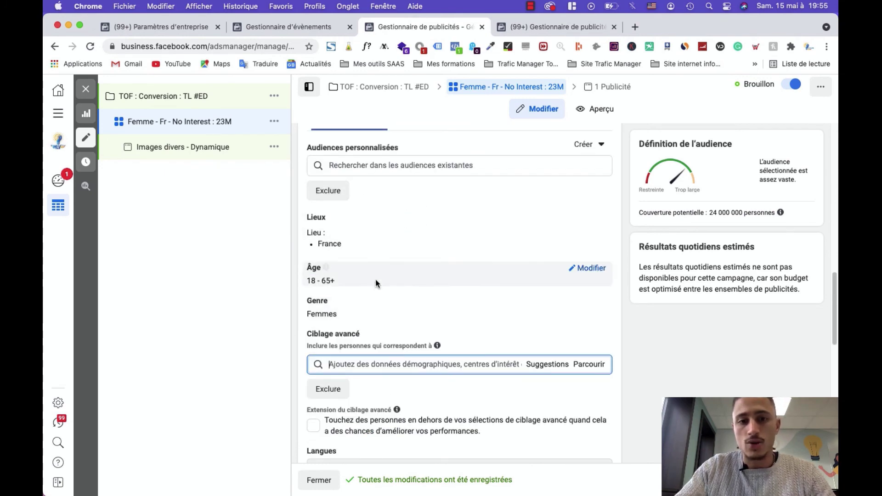
left_click(334, 192)
left_click(378, 218)
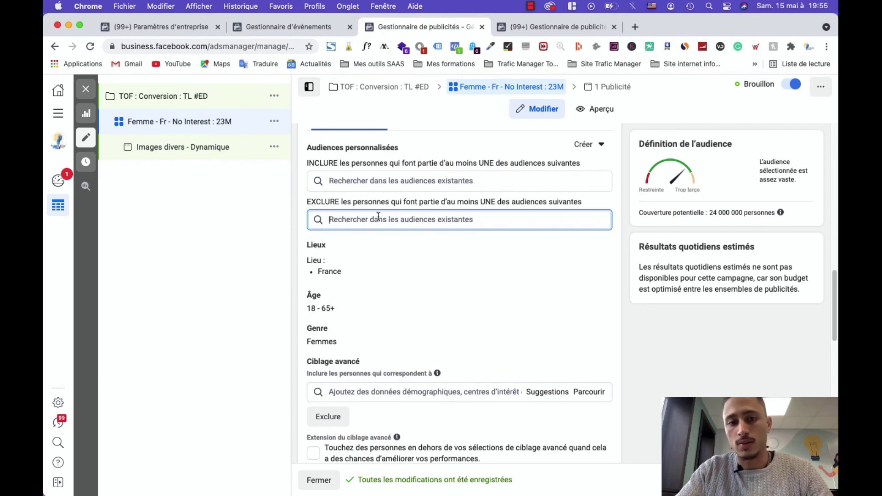
left_click(356, 179)
scroll(377, 285, "down", 5)
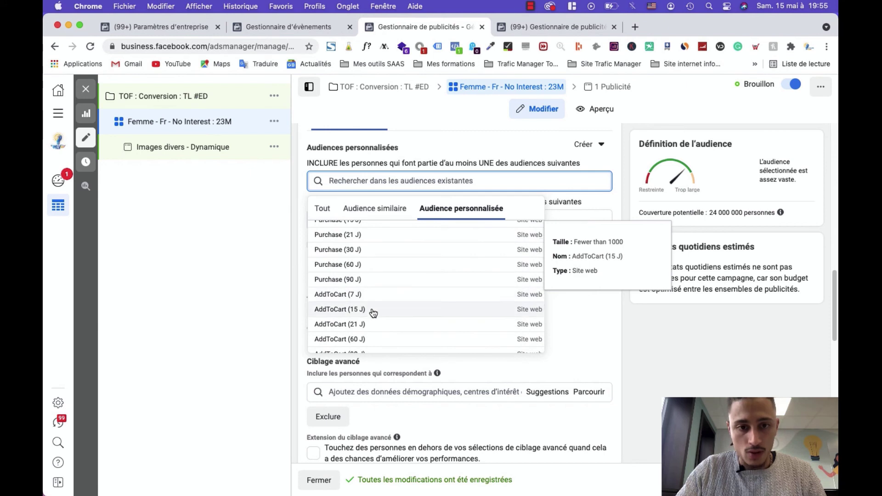
scroll(371, 317, "down", 1)
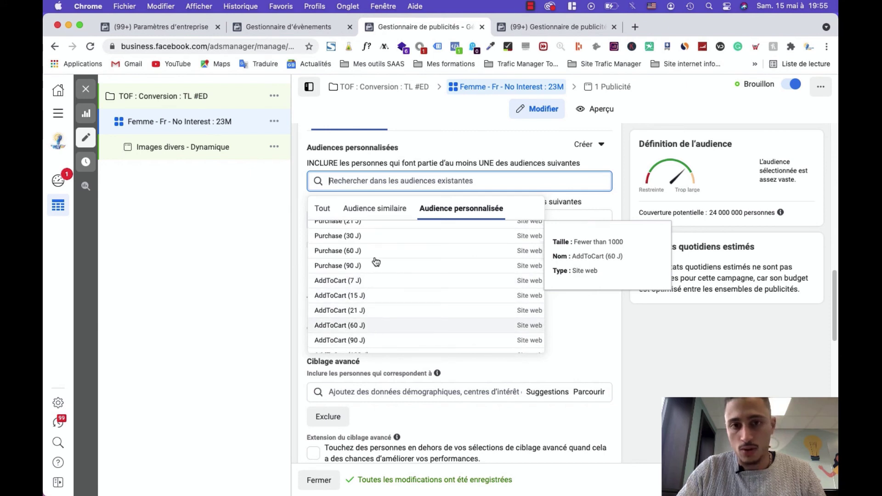
key("Return")
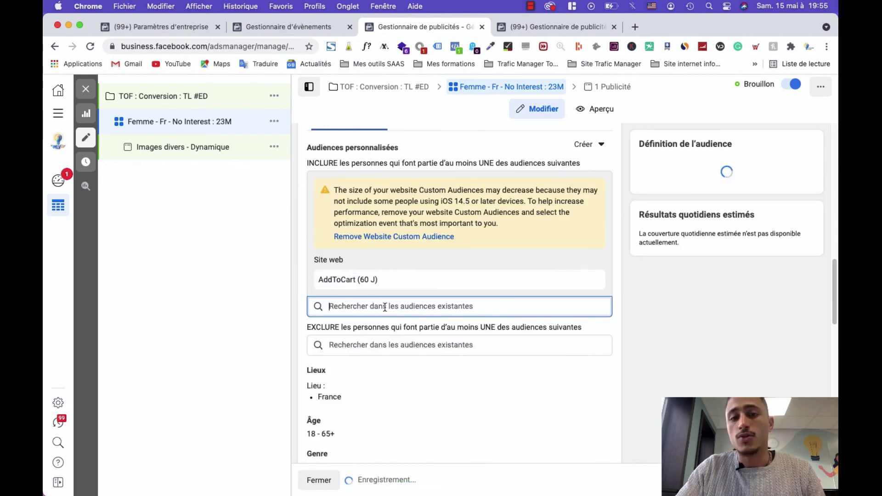
Step: Find the Purchase (180 J) website audience and exclude it from the ad set's targeting
scroll(414, 321, "down", 1)
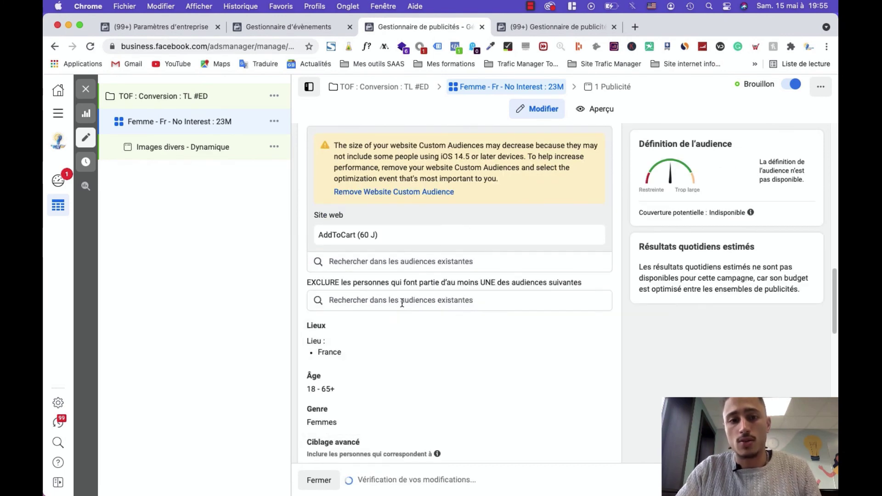
left_click(413, 305)
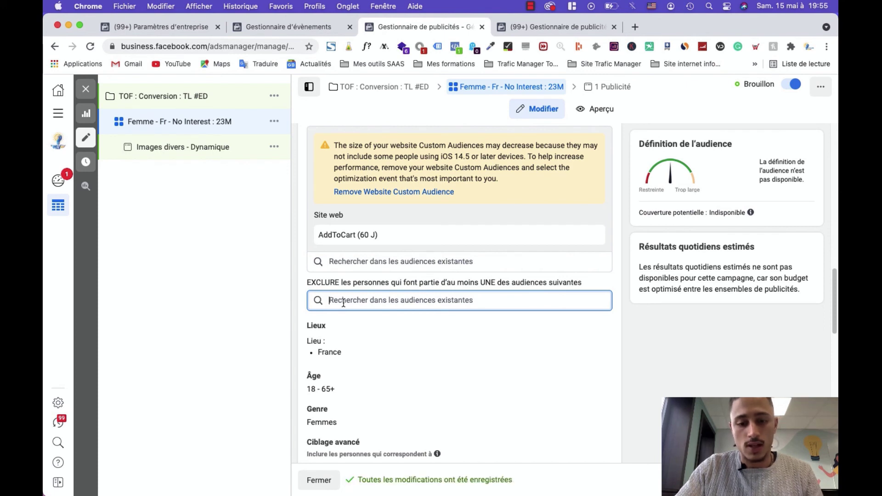
type("d")
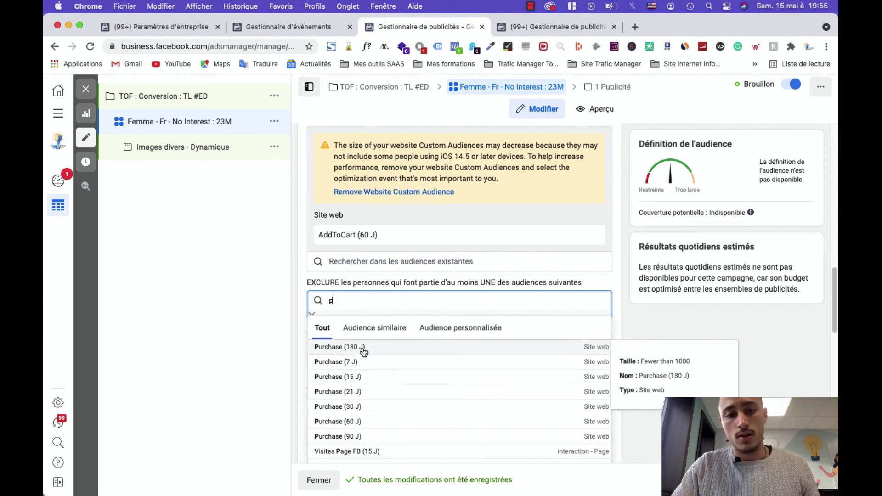
left_click(363, 350)
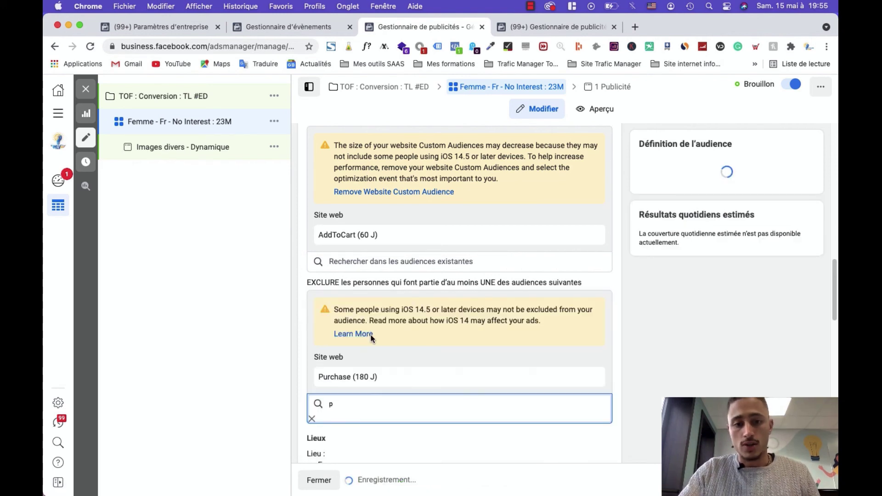
left_click(323, 414)
left_click(398, 356)
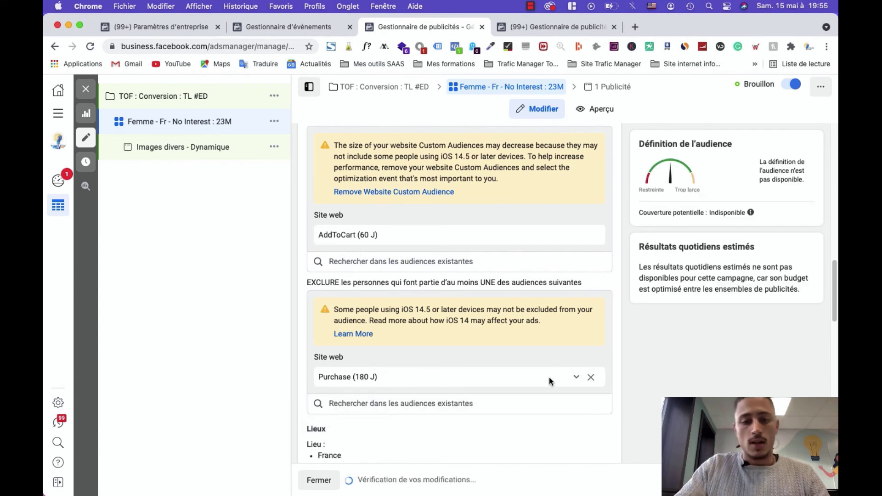
Step: Remove the AddToCart (60 J) audience from the ad set's included custom audiences
scroll(493, 327, "up", 2)
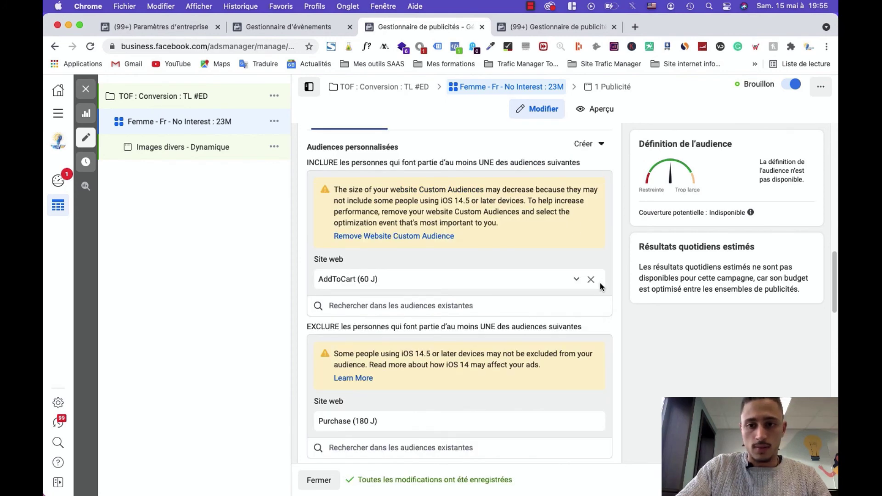
left_click(591, 280)
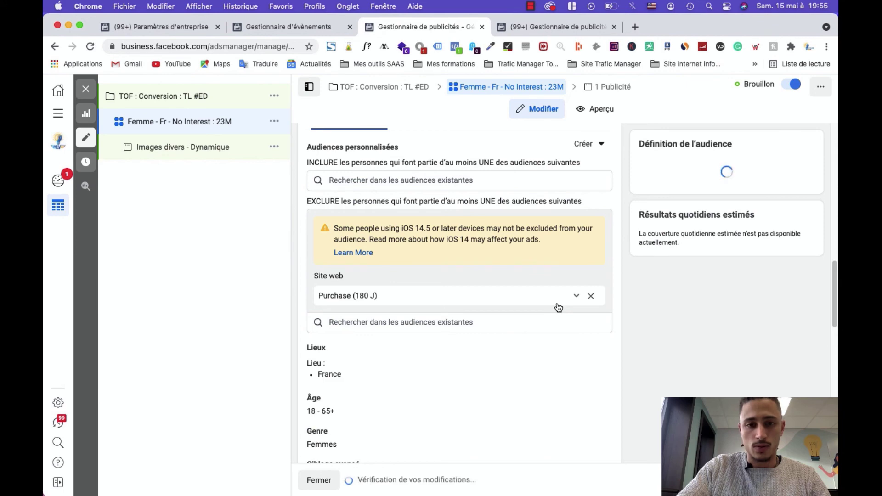
Step: Switch the ad set from automatic to manual placements
scroll(532, 296, "down", 15)
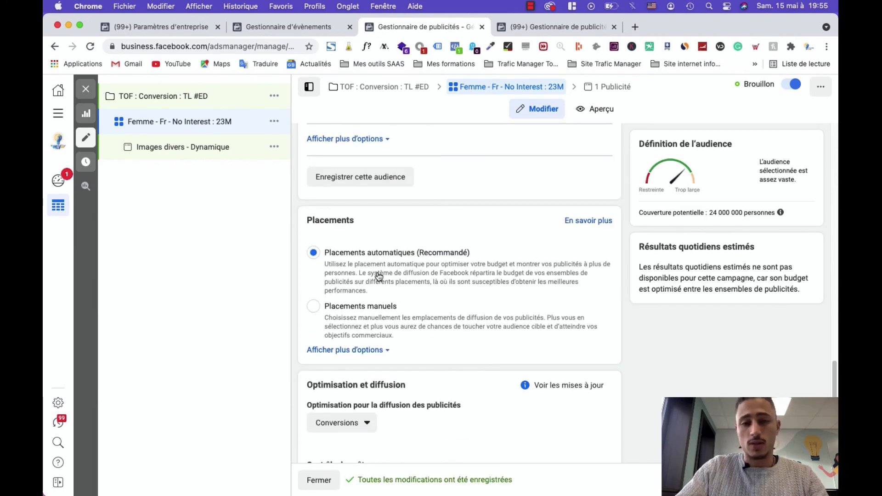
scroll(458, 287, "down", 2)
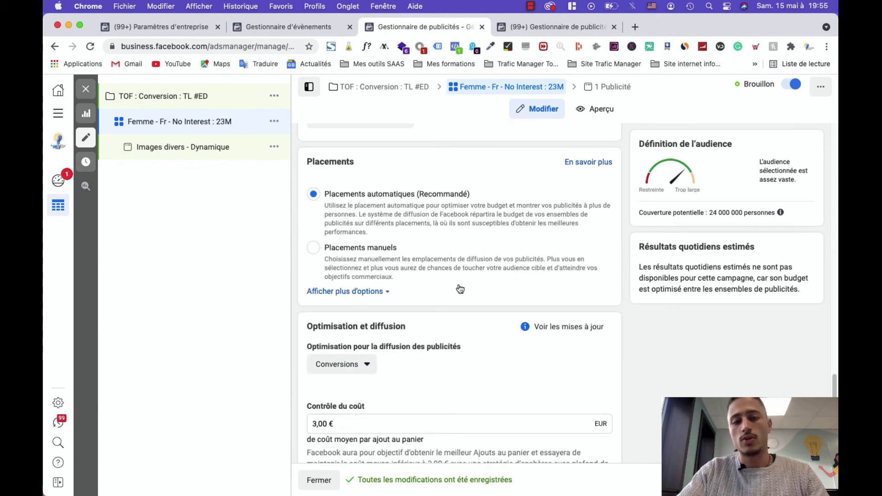
left_click(459, 288)
Step: Examine the manual placement options: devices, platforms, and the individual feed, story and in-stream placements with their previews
scroll(459, 292, "down", 2)
scroll(466, 291, "down", 3)
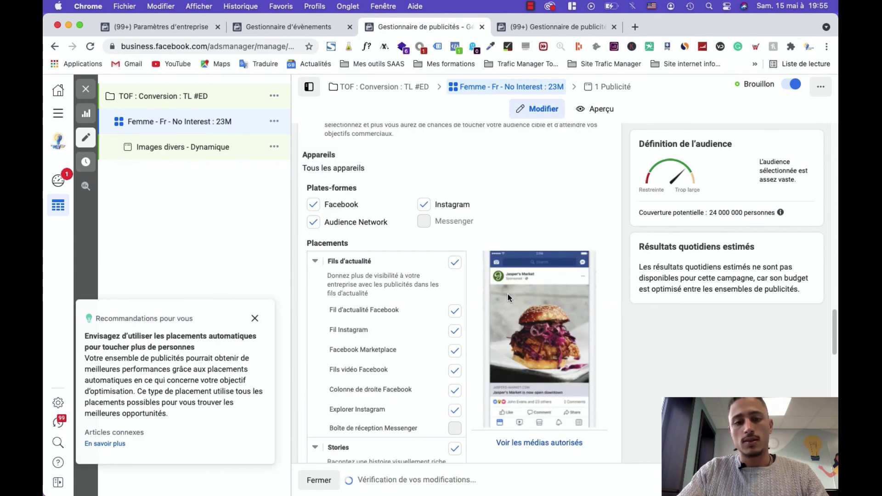
scroll(494, 295, "down", 5)
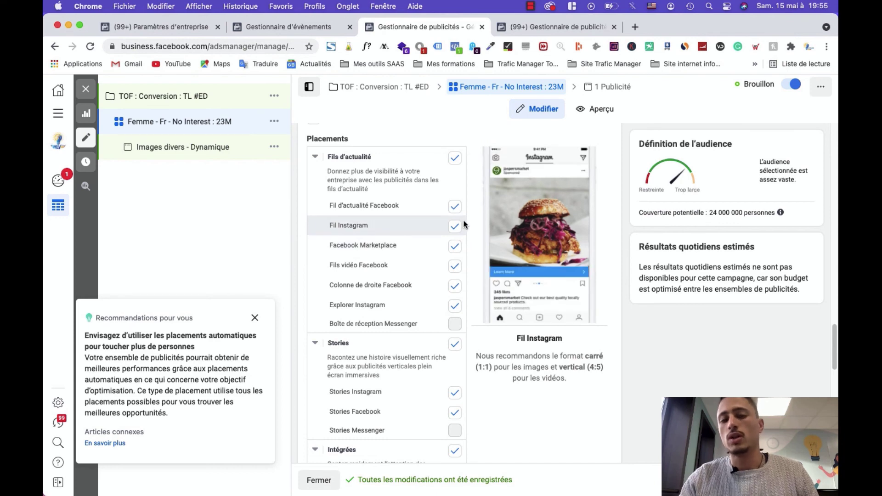
scroll(455, 211, "up", 3)
scroll(423, 220, "up", 5)
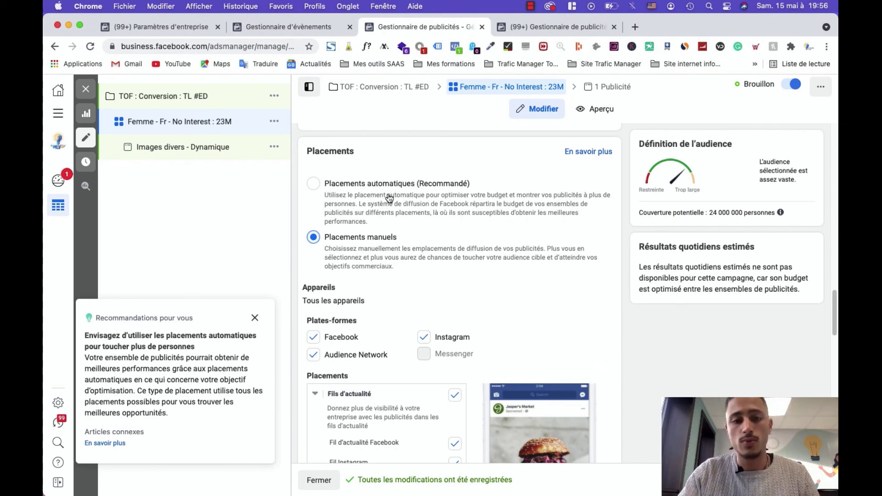
scroll(413, 266, "down", 3)
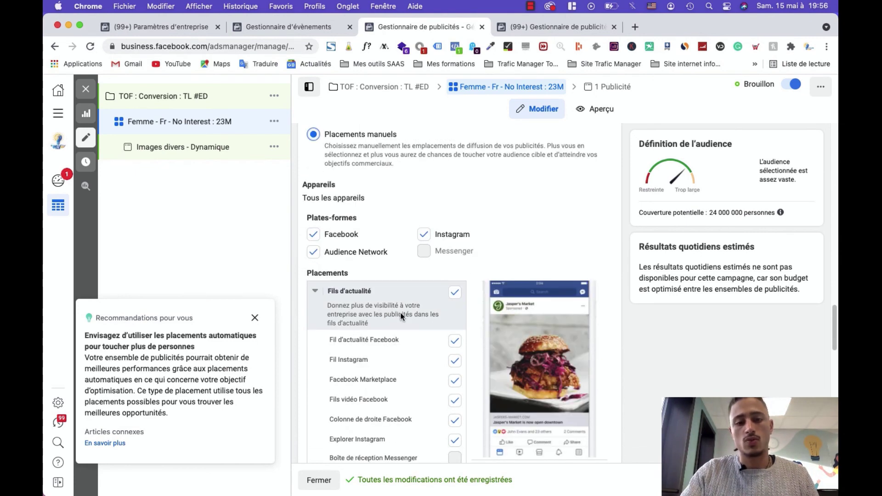
scroll(400, 312, "down", 5)
scroll(358, 259, "up", 10)
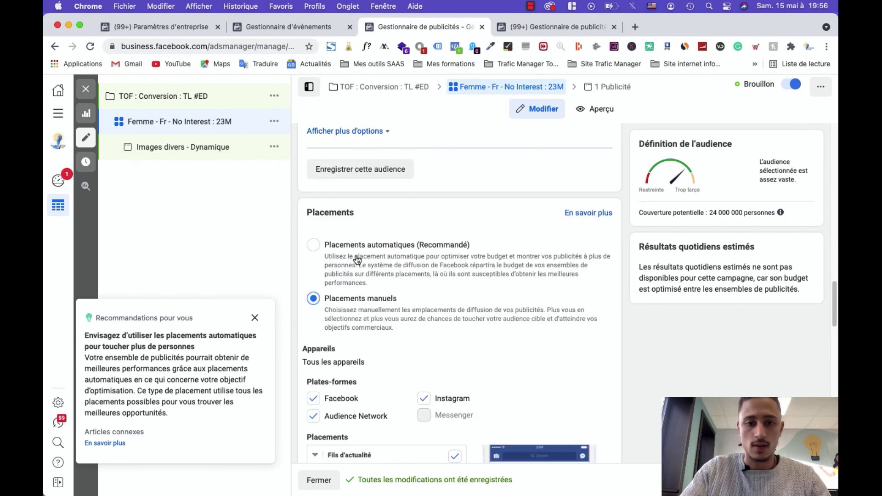
scroll(367, 266, "down", 2)
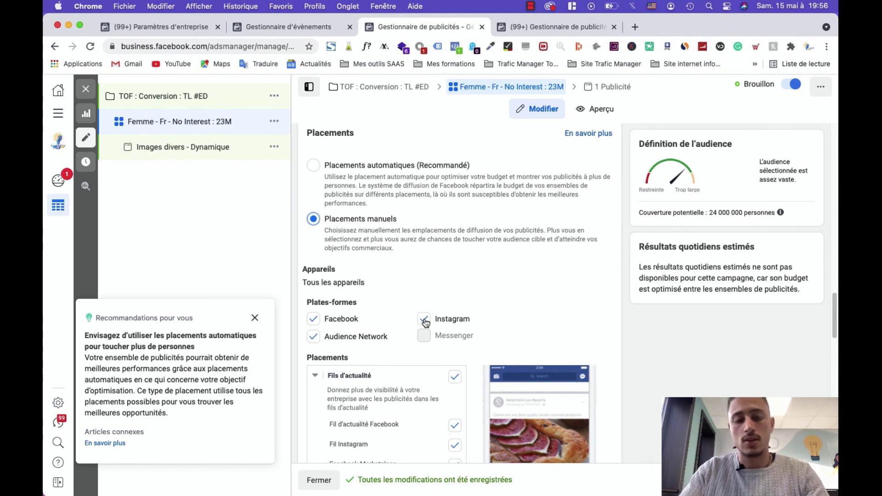
scroll(471, 296, "down", 1)
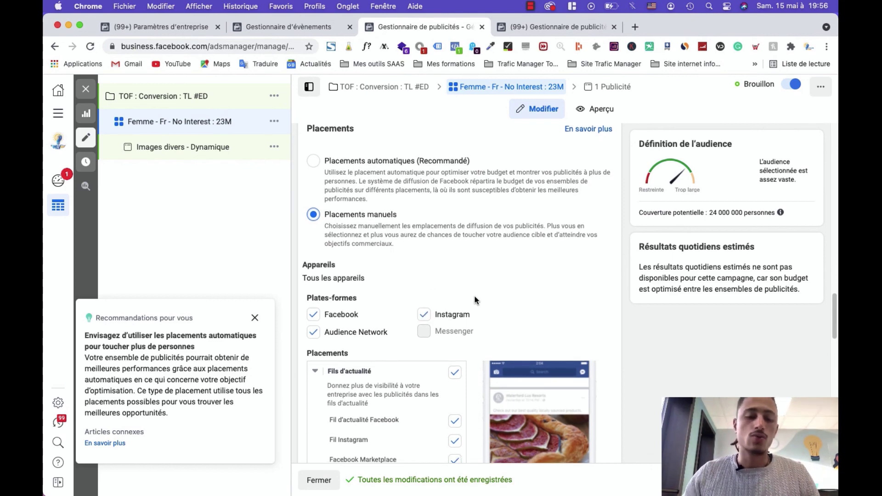
scroll(475, 300, "down", 3)
scroll(448, 396, "down", 2)
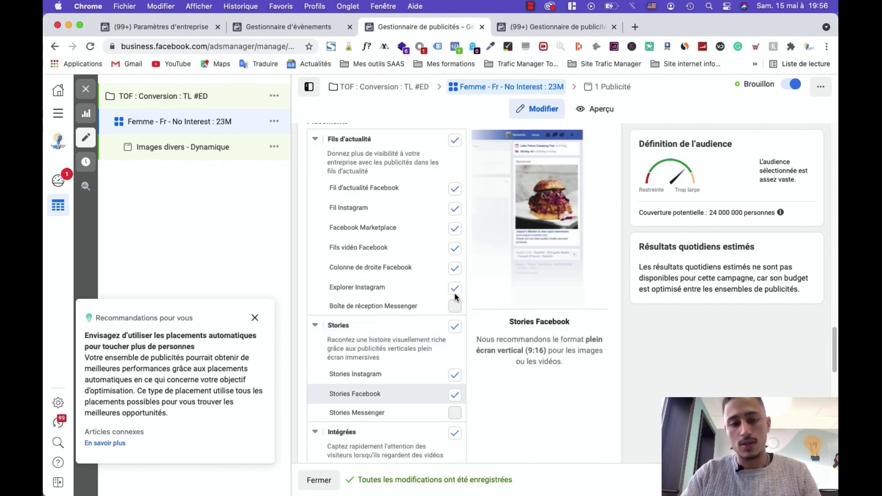
scroll(454, 293, "down", 3)
scroll(460, 321, "up", 10)
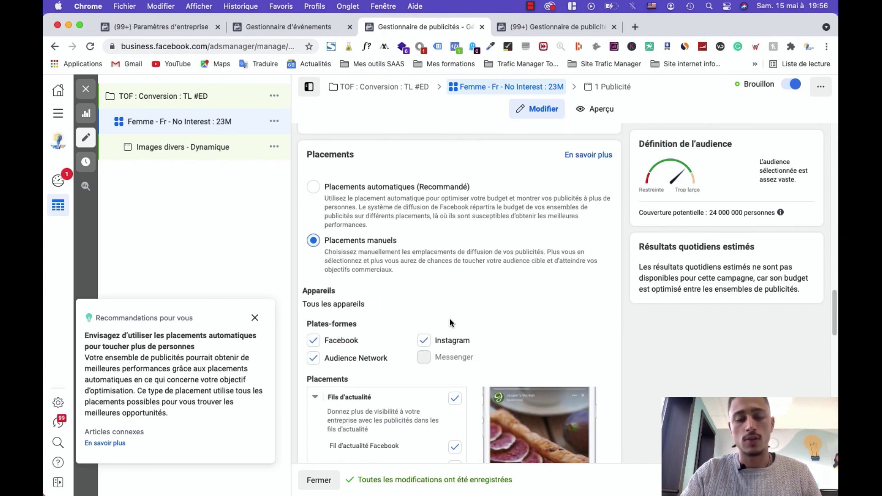
Step: Review the checked platforms and the full manual placement list, from news feeds down to in-article, apps and websites
scroll(459, 322, "down", 2)
scroll(413, 296, "down", 2)
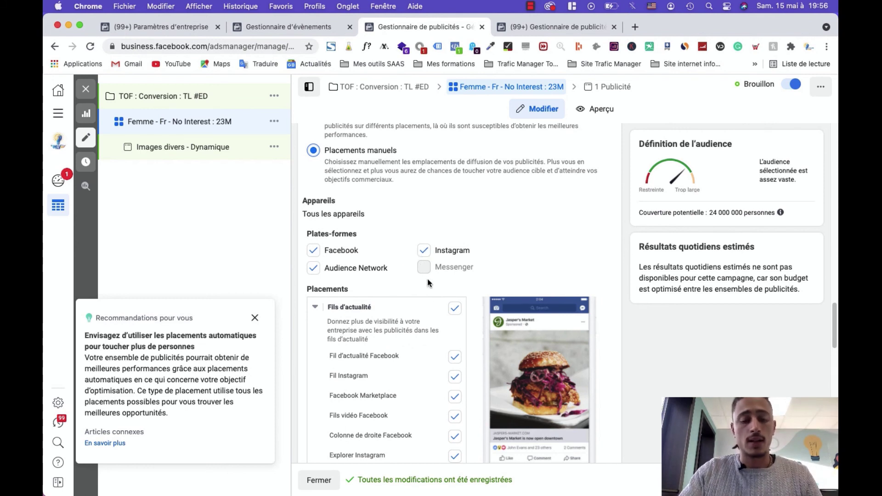
scroll(427, 277, "down", 1)
scroll(426, 271, "up", 2)
scroll(459, 284, "down", 6)
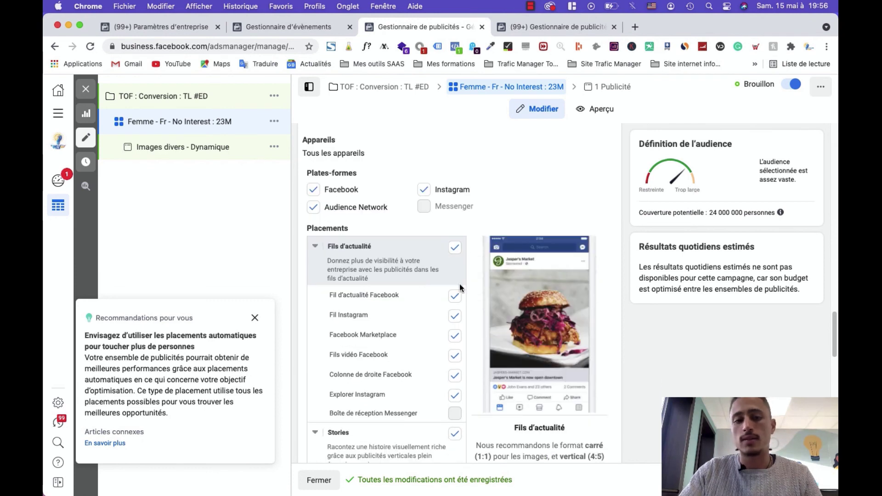
scroll(413, 244, "up", 5)
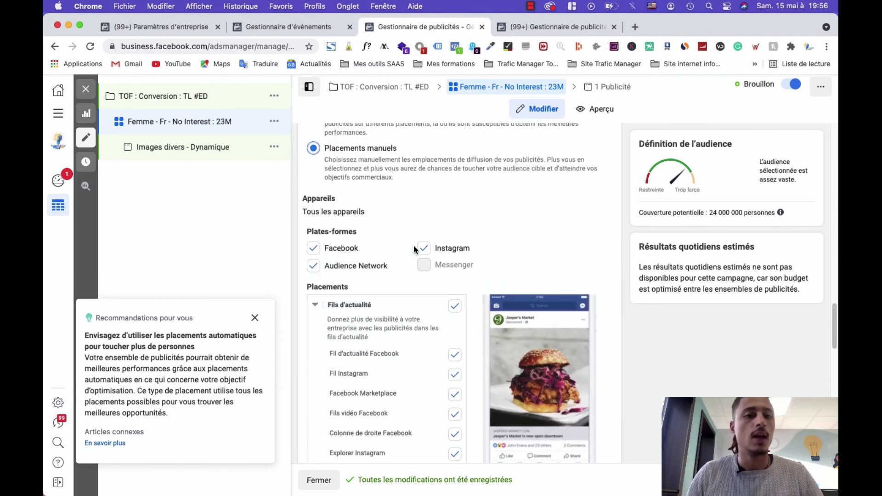
scroll(404, 238, "down", 5)
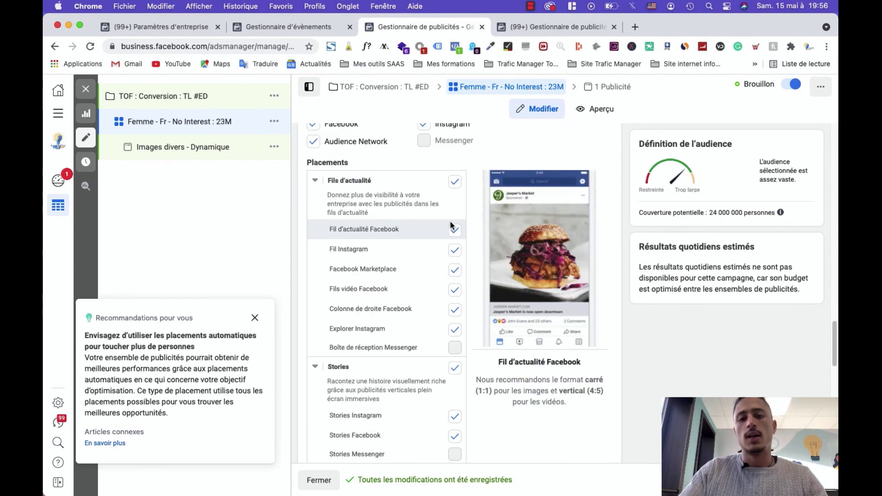
scroll(456, 224, "down", 10)
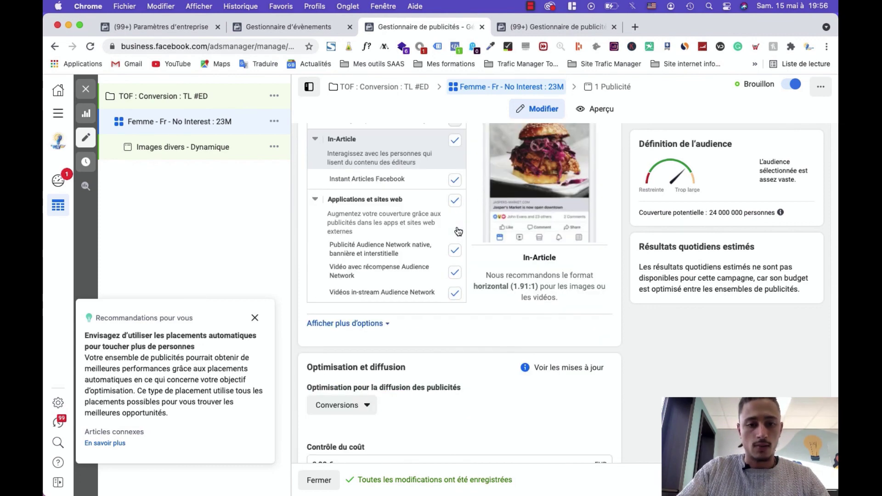
Step: Show the additional placement options and review the specific mobile device choices and the Wi-Fi-only setting, keeping all mobile devices selected
left_click(349, 237)
scroll(405, 243, "down", 1)
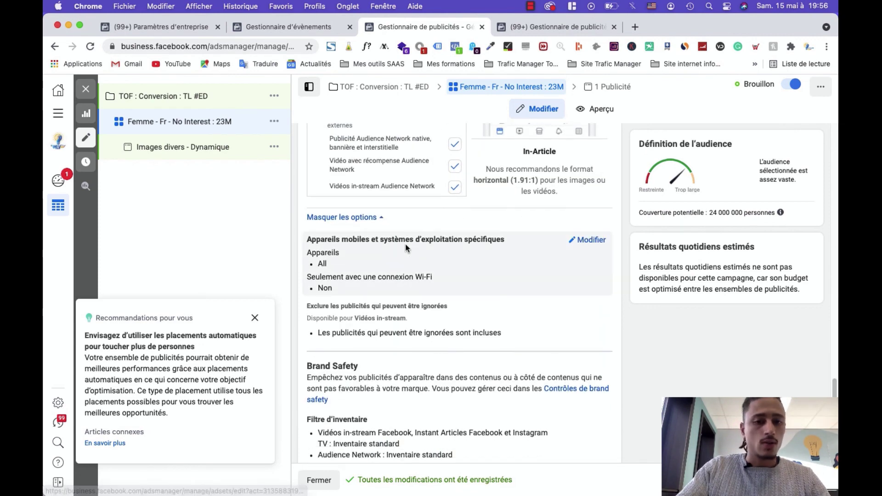
left_click(588, 239)
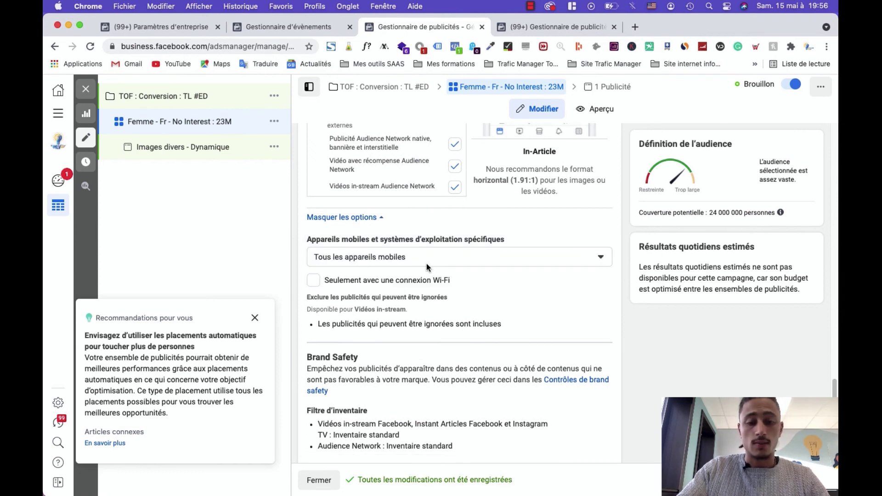
left_click(524, 258)
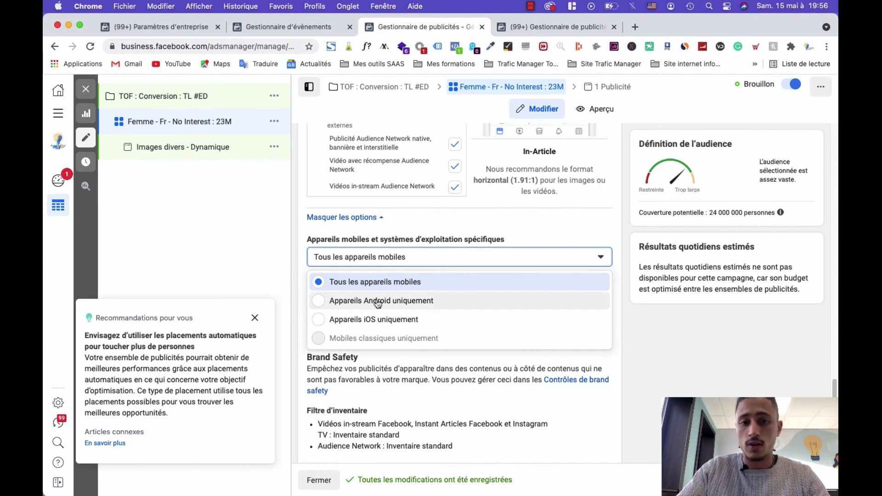
left_click(388, 282)
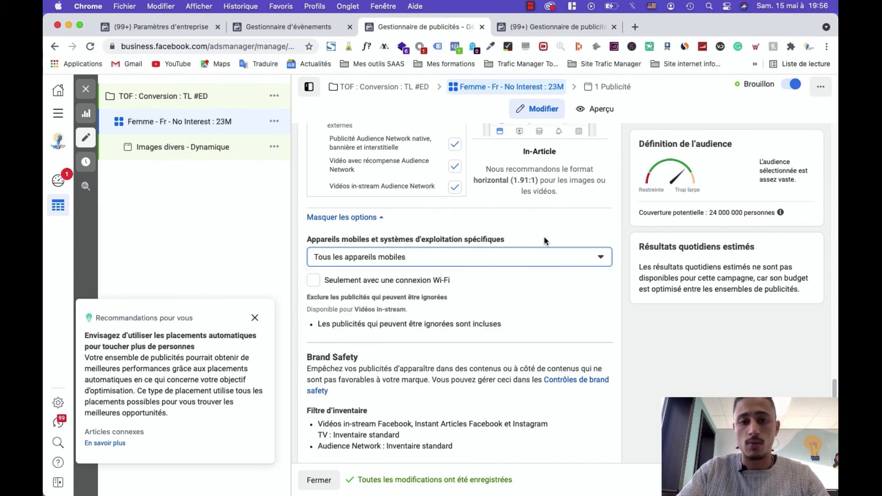
left_click_drag(461, 279, 326, 286)
left_click(473, 285)
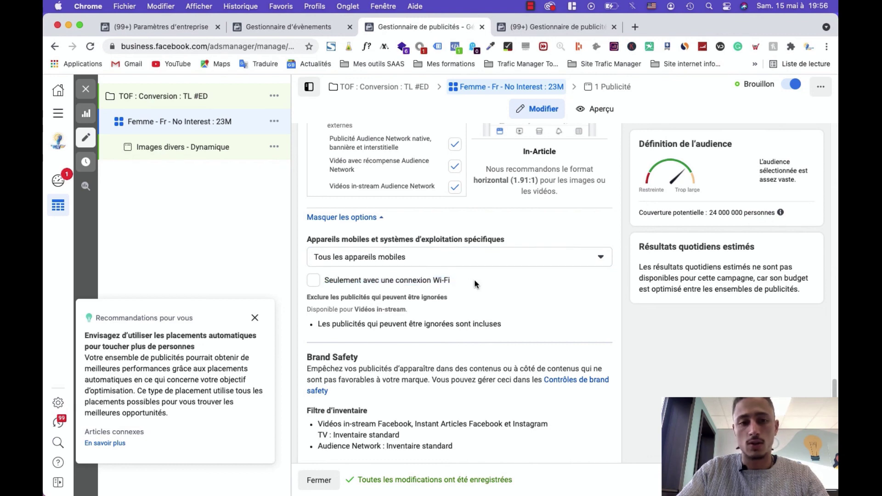
Step: Check the device type choices for the manual placements, mobile phone and desktop, leaving both selected
scroll(459, 284, "up", 10)
scroll(414, 266, "up", 5)
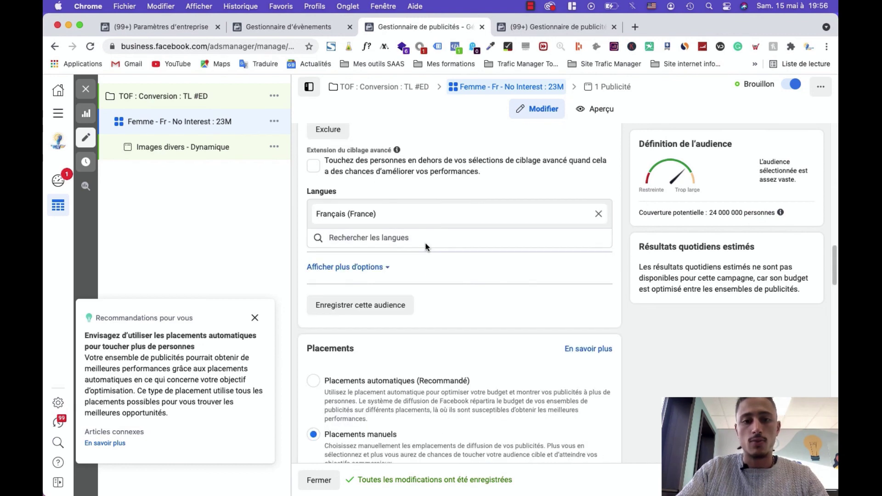
scroll(401, 261, "down", 6)
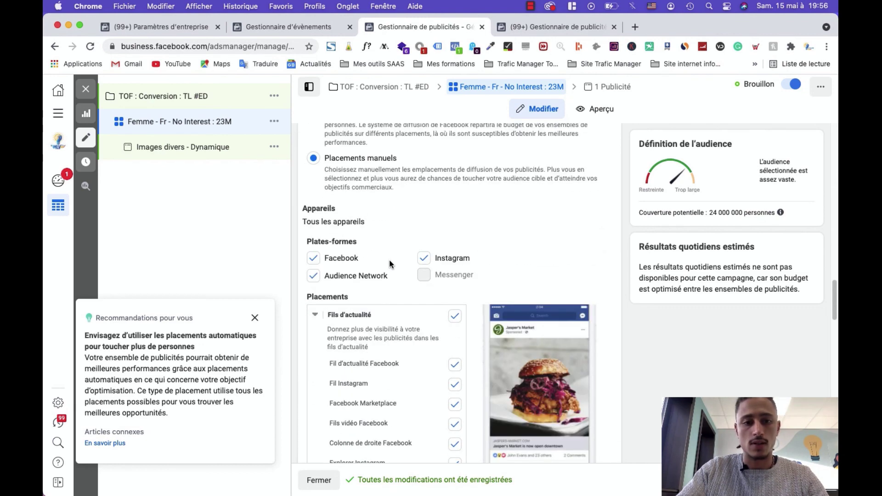
left_click(586, 207)
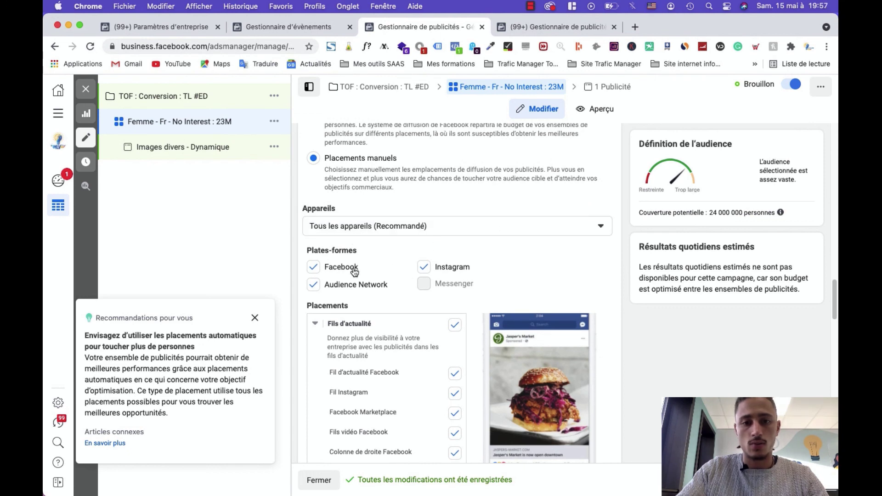
left_click(349, 235)
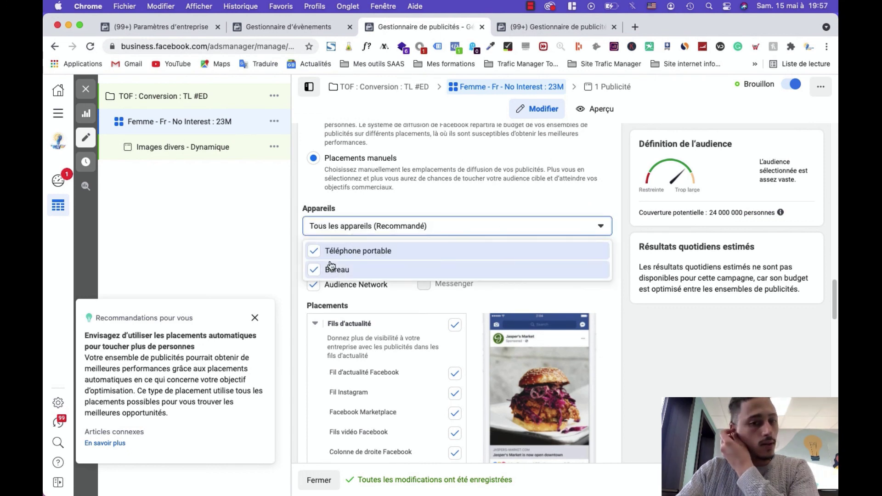
left_click(630, 316)
Step: Dismiss the automatic placements recommendation and review the ad delivery optimisation choices, leaving Conversions selected
scroll(441, 243, "down", 7)
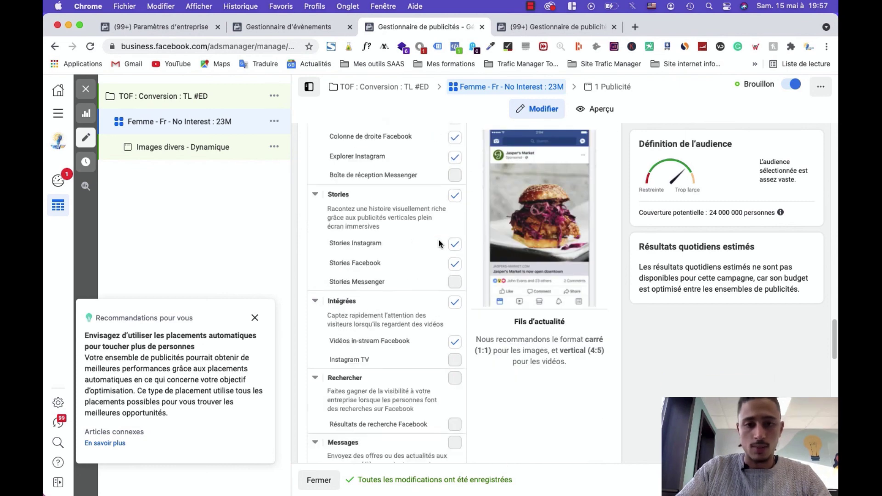
scroll(439, 245, "down", 10)
scroll(440, 245, "down", 4)
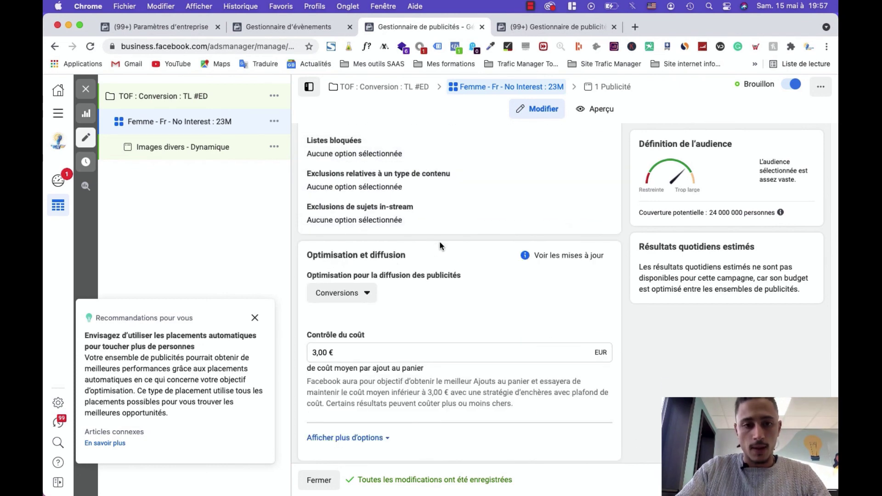
left_click(255, 317)
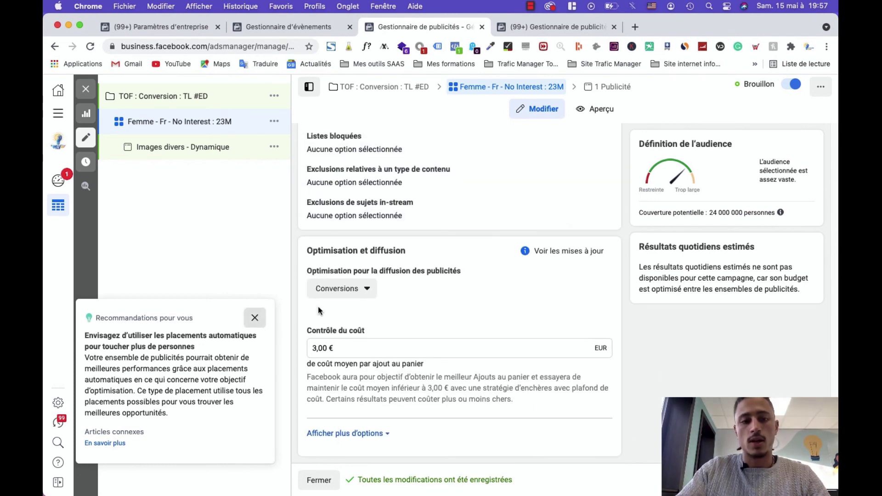
left_click(367, 290)
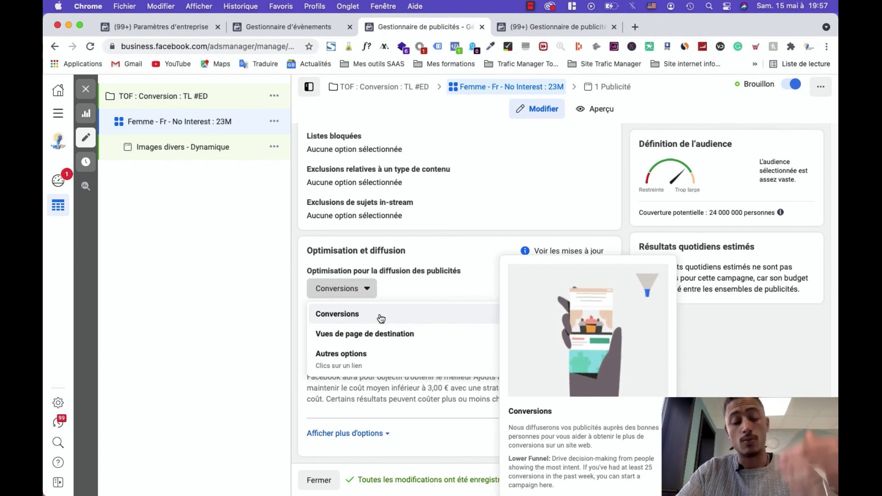
left_click(452, 278)
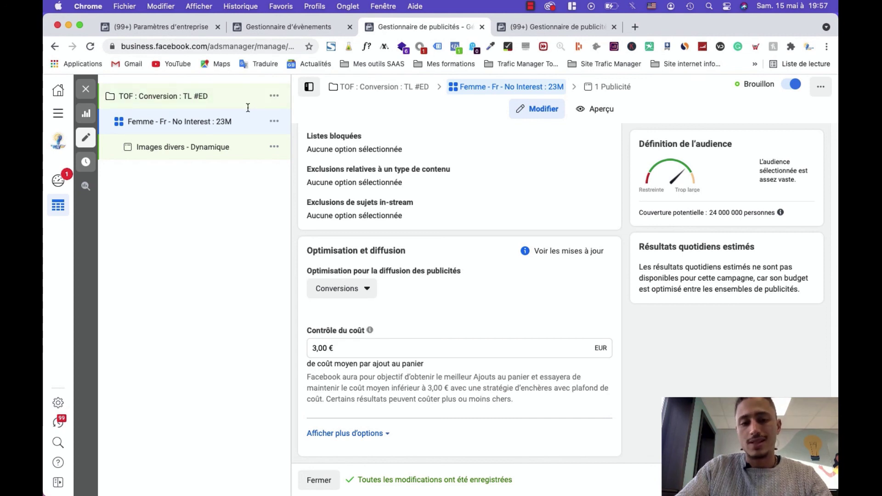
Step: Inspect the cost control amount per add to cart in the optimisation and delivery settings without editing it
left_click(344, 347)
double_click(340, 348)
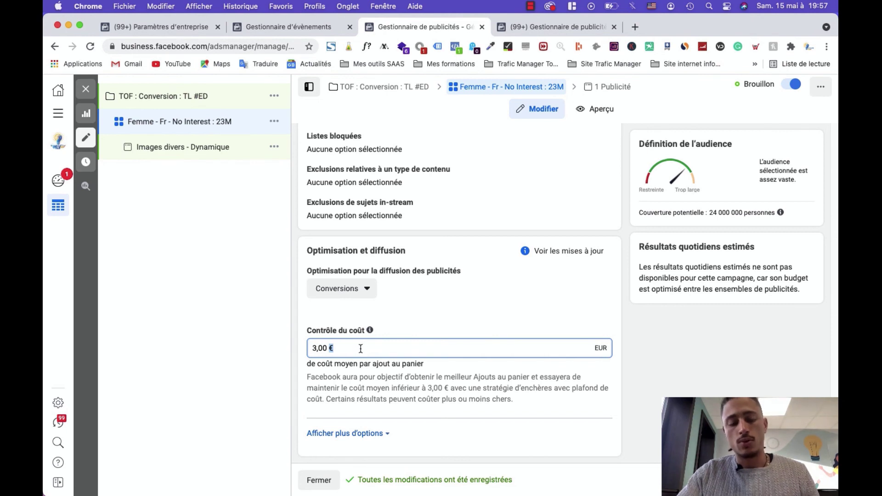
left_click(331, 347)
left_click(326, 349)
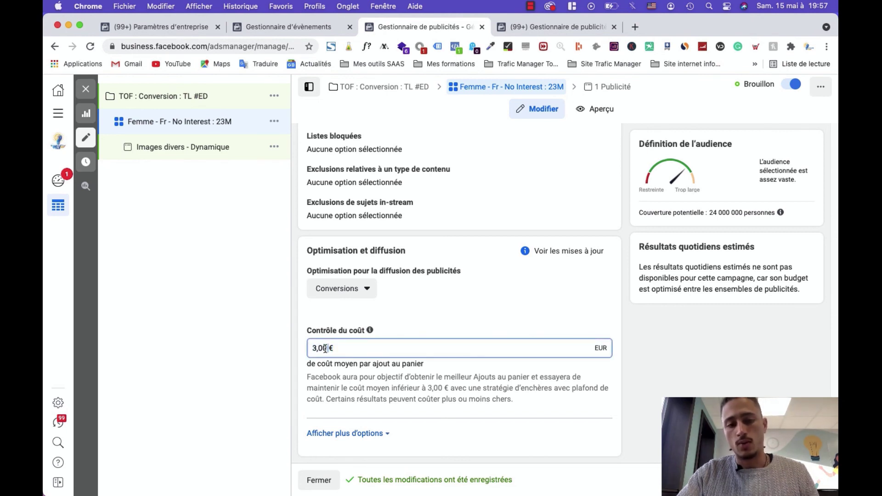
triple_click(325, 348)
left_click(344, 348)
triple_click(344, 348)
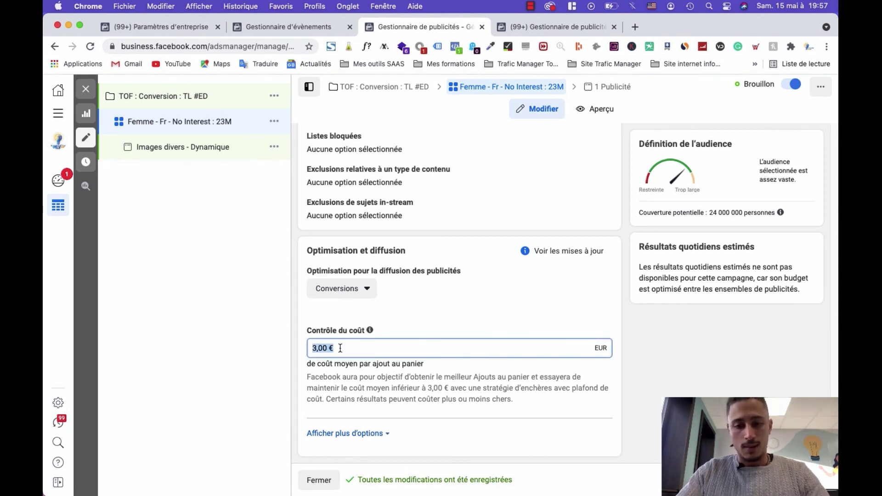
left_click(437, 310)
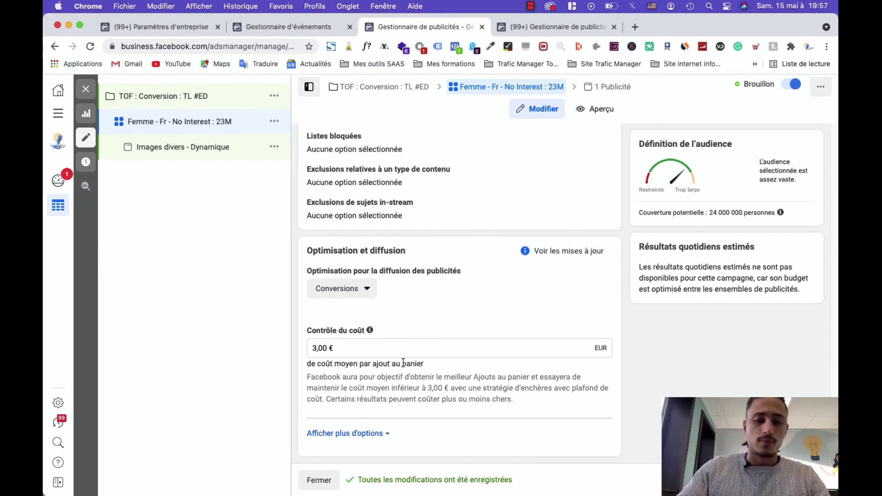
left_click(319, 351)
left_click(354, 350)
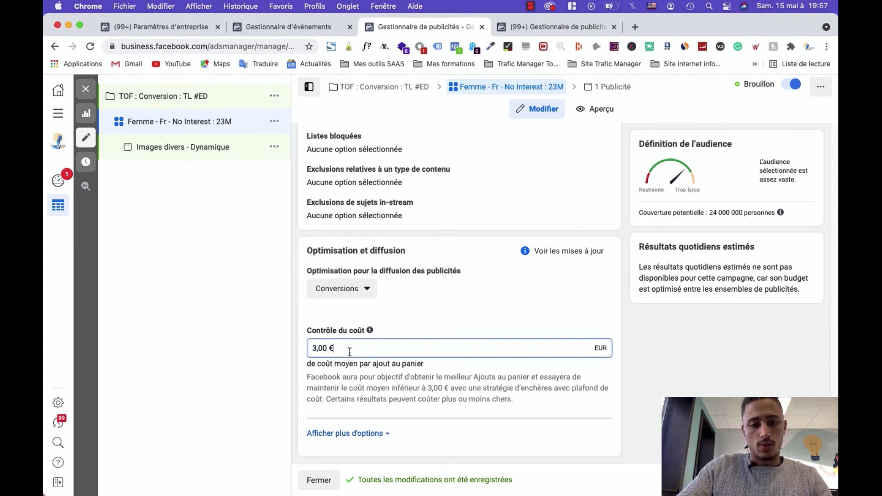
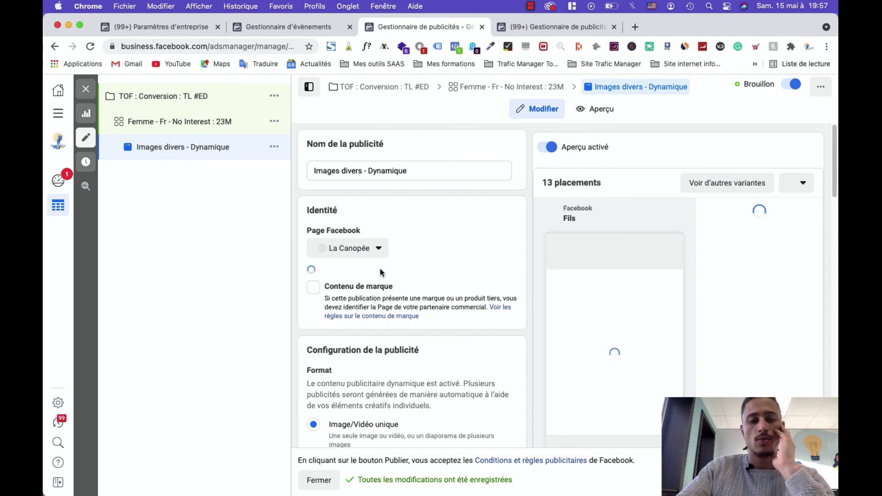
Step: Examine the identity and format settings of the Images divers - Dynamique ad, including its Facebook Page and Instagram account
scroll(380, 268, "down", 1)
scroll(380, 269, "down", 1)
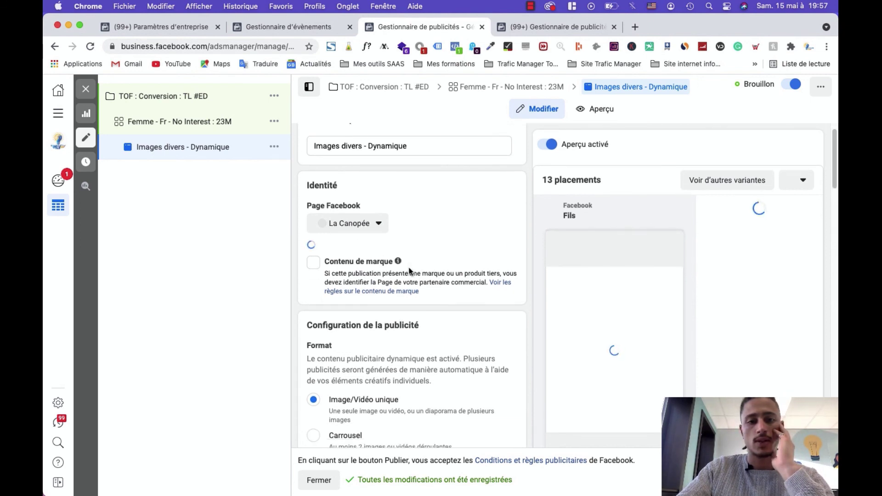
scroll(434, 274, "down", 1)
scroll(434, 273, "down", 4)
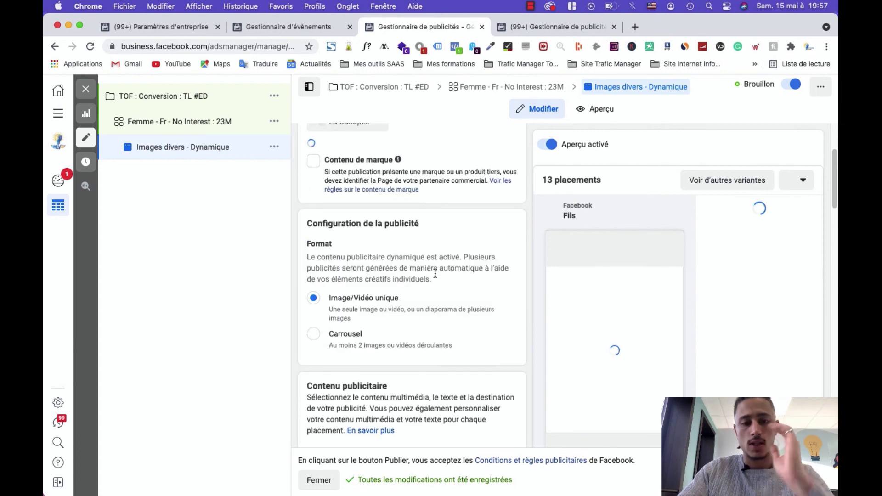
scroll(434, 272, "down", 4)
scroll(434, 273, "down", 4)
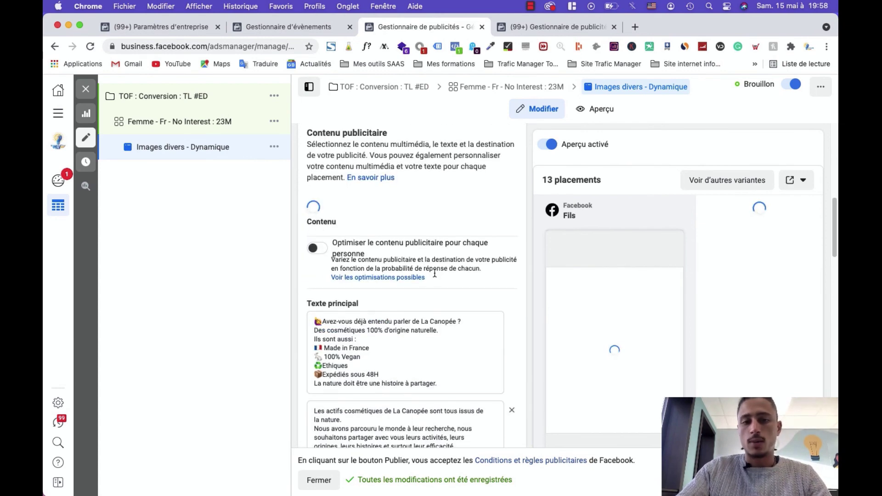
scroll(434, 273, "up", 6)
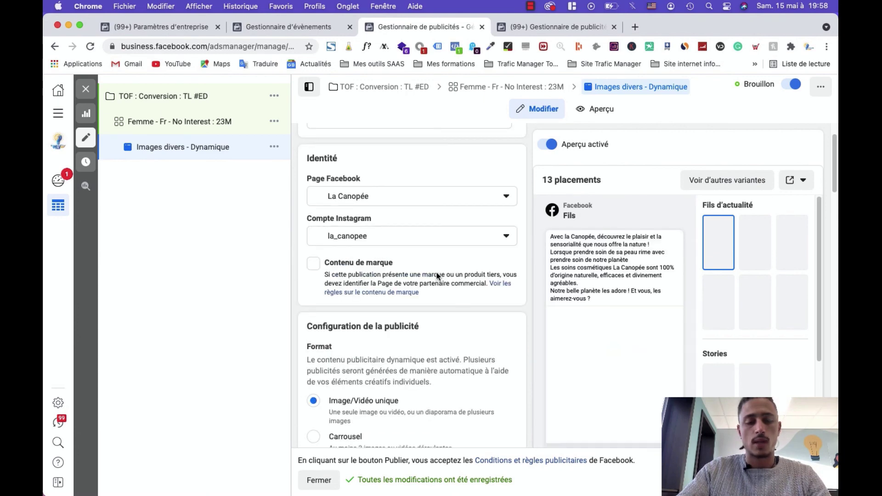
scroll(436, 276, "down", 5)
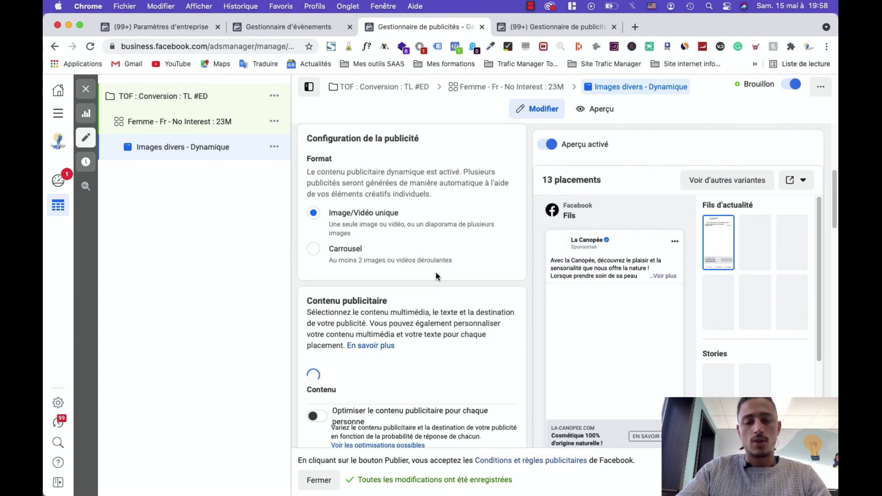
Step: Review the ad's creative content: primary text variants, title, description, website URL and the media selection
scroll(436, 276, "down", 4)
scroll(435, 276, "down", 10)
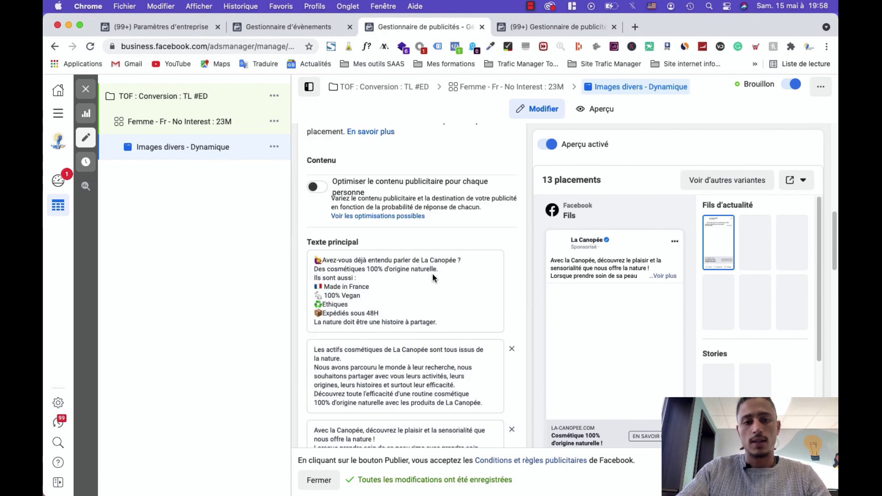
scroll(432, 276, "down", 7)
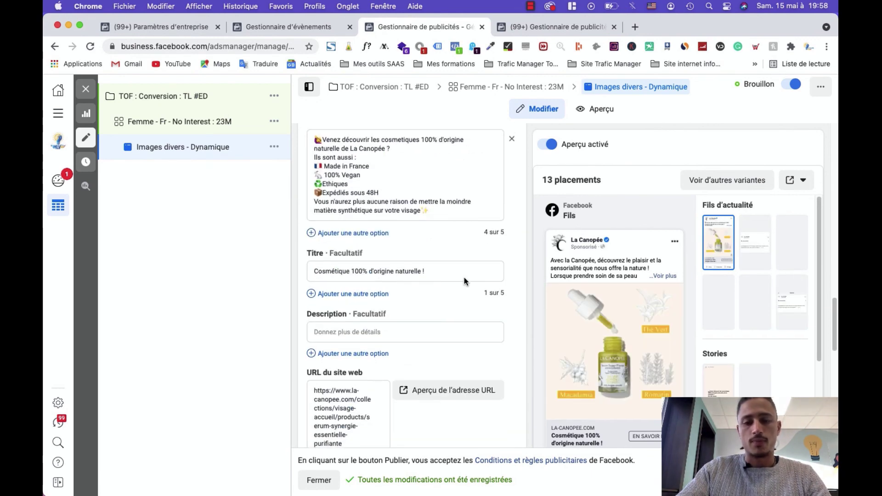
scroll(431, 274, "up", 11)
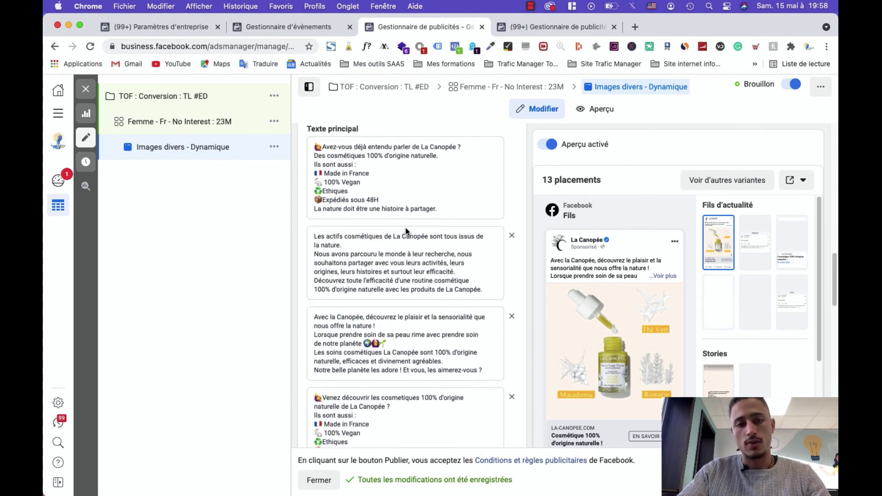
scroll(405, 227, "up", 11)
scroll(407, 233, "up", 6)
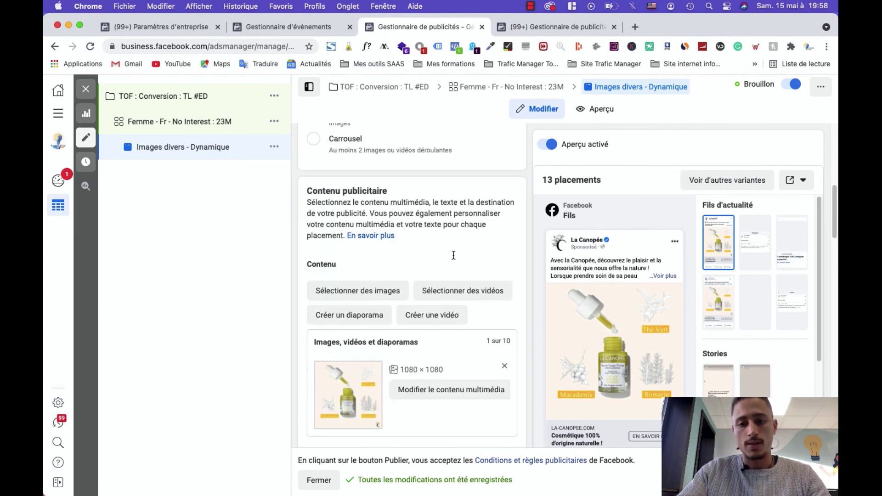
scroll(429, 240, "up", 6)
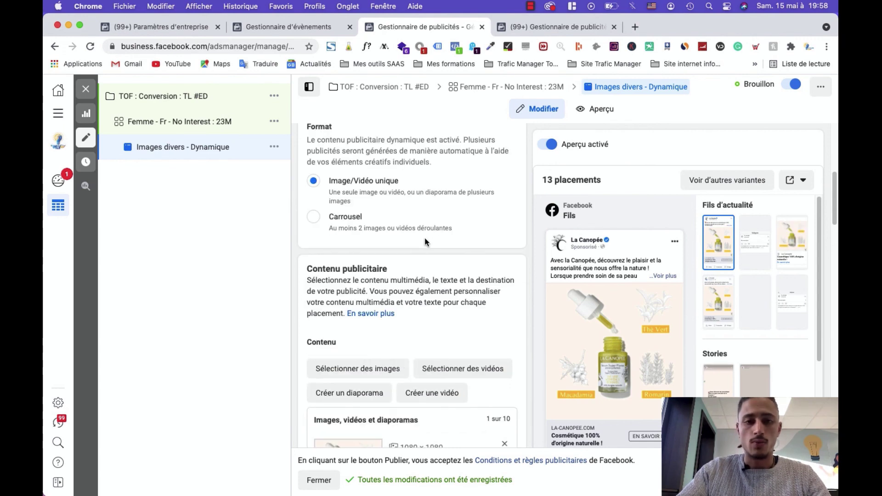
Step: Examine the ad's media selection and the primary text variants, leaving the texts unedited
scroll(424, 237, "down", 3)
scroll(424, 236, "down", 6)
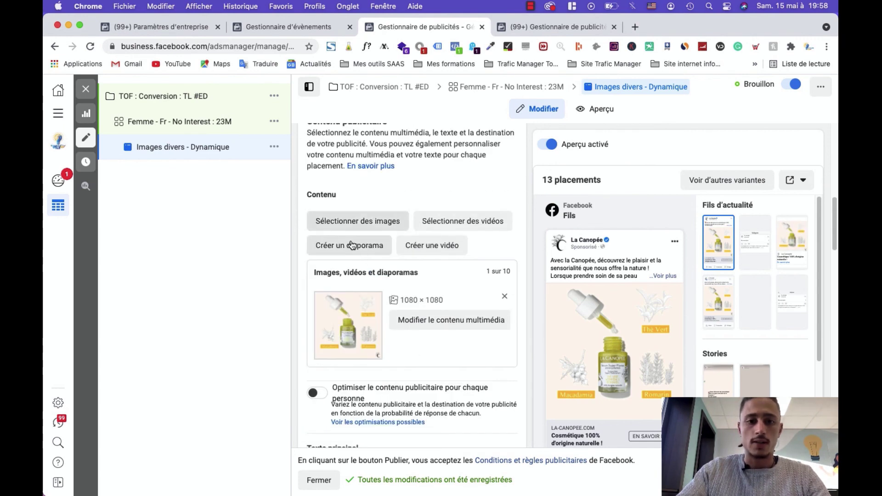
scroll(427, 257, "down", 1)
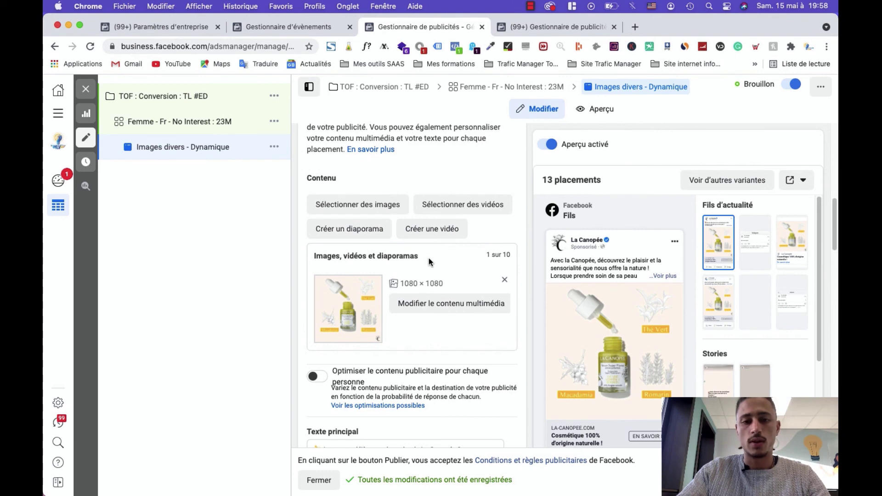
scroll(429, 258, "down", 4)
scroll(429, 258, "down", 4)
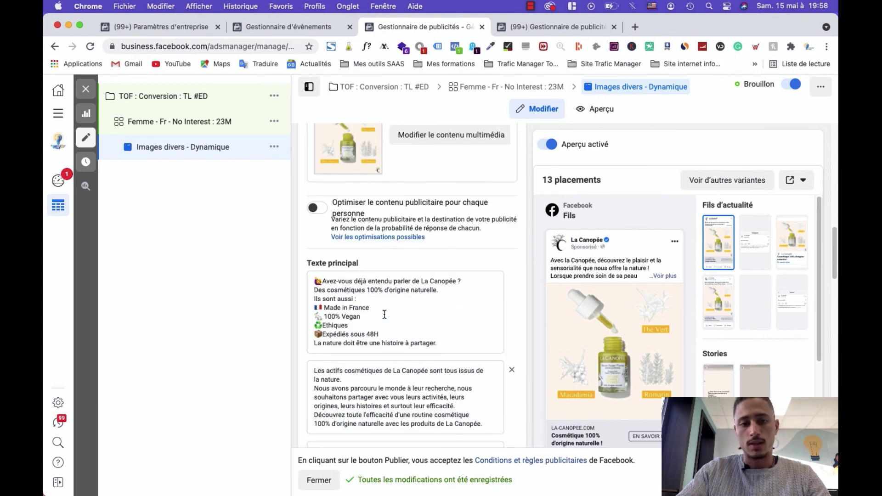
triple_click(440, 338)
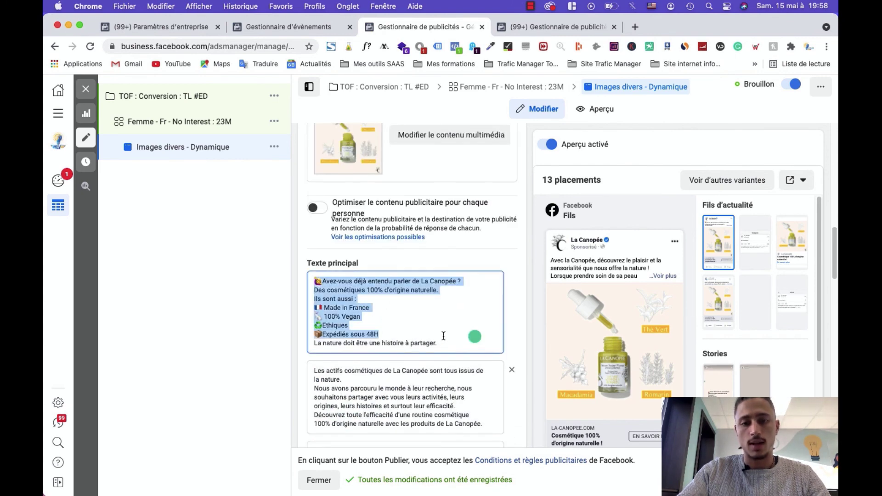
left_click(458, 265)
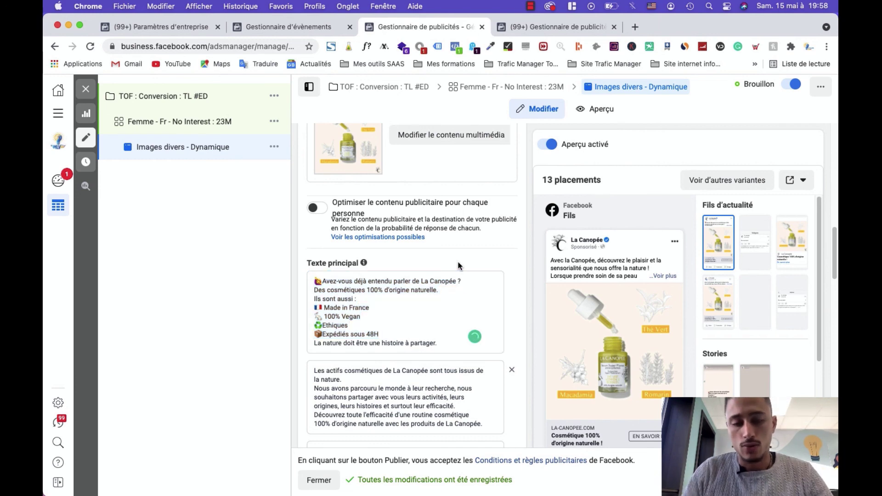
scroll(418, 285, "down", 10)
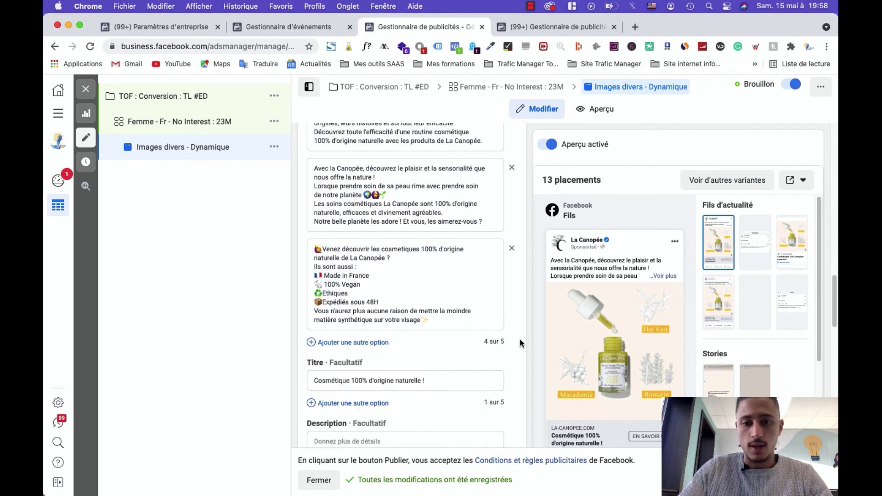
Step: Preview the ad's website URL in the browser, inspect the product page's address, and return to the ad editor
scroll(517, 338, "down", 5)
left_click(344, 355)
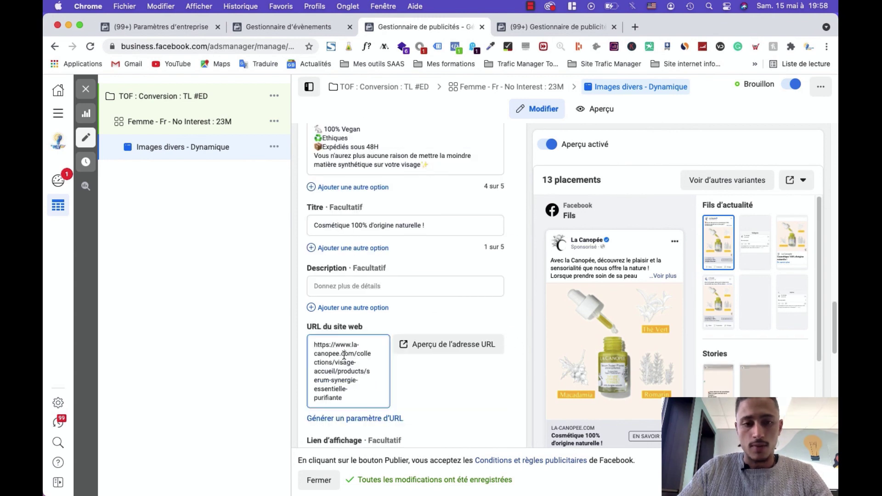
scroll(338, 345, "down", 1)
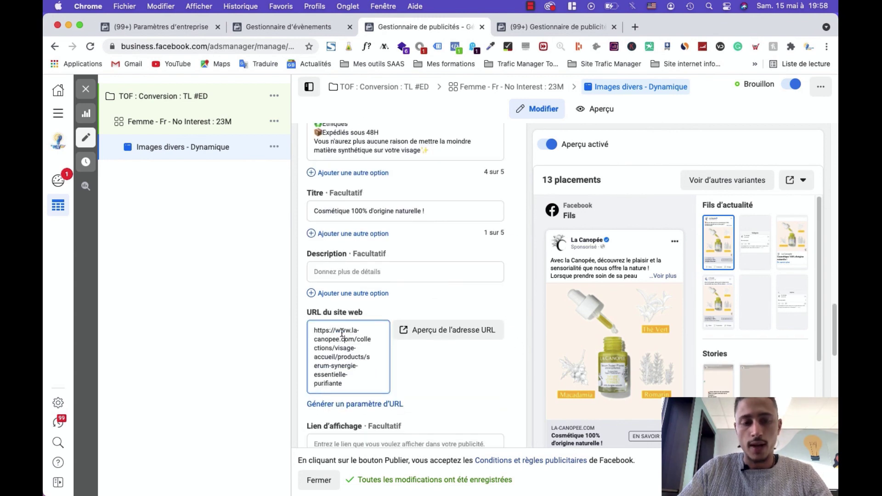
scroll(341, 334, "down", 1)
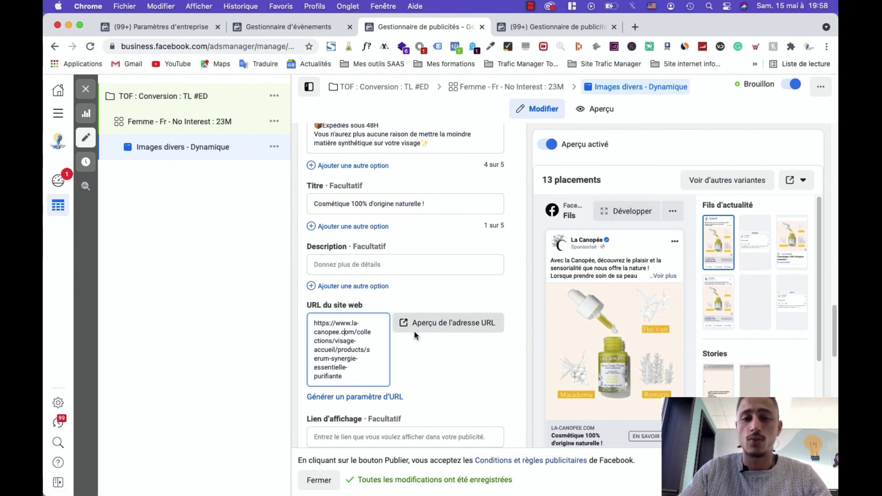
left_click(443, 324)
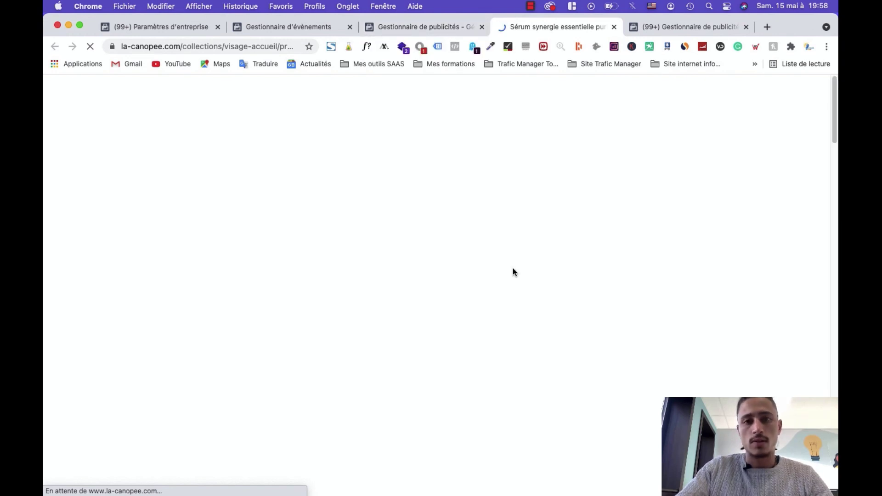
left_click(281, 46)
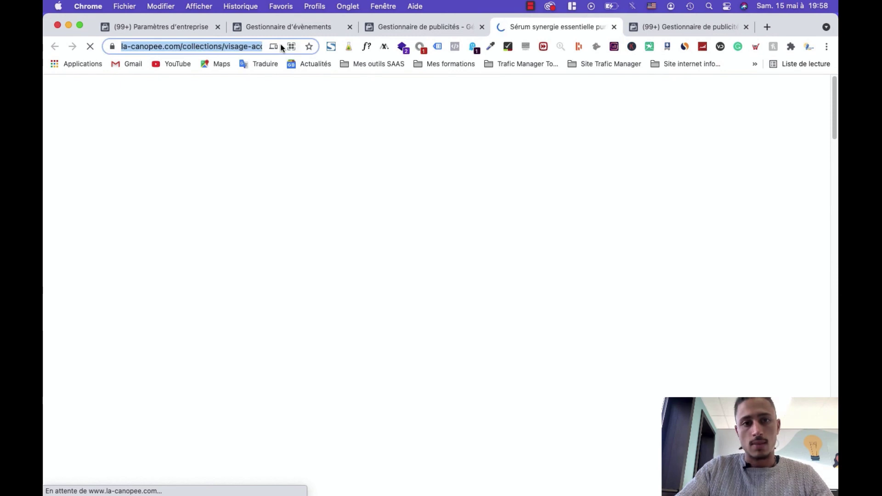
key("ctrl+shift+Tab")
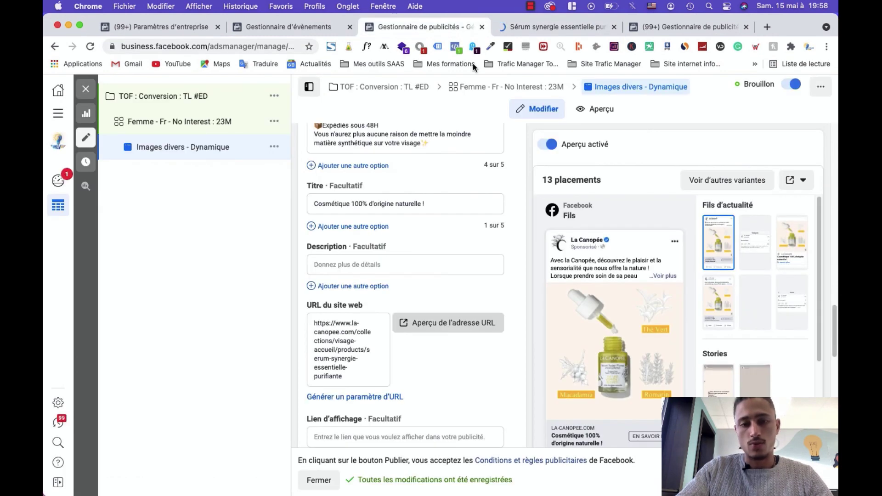
Step: Review the ad's optional display link and call-to-action settings beneath the website URL
scroll(448, 340, "down", 2)
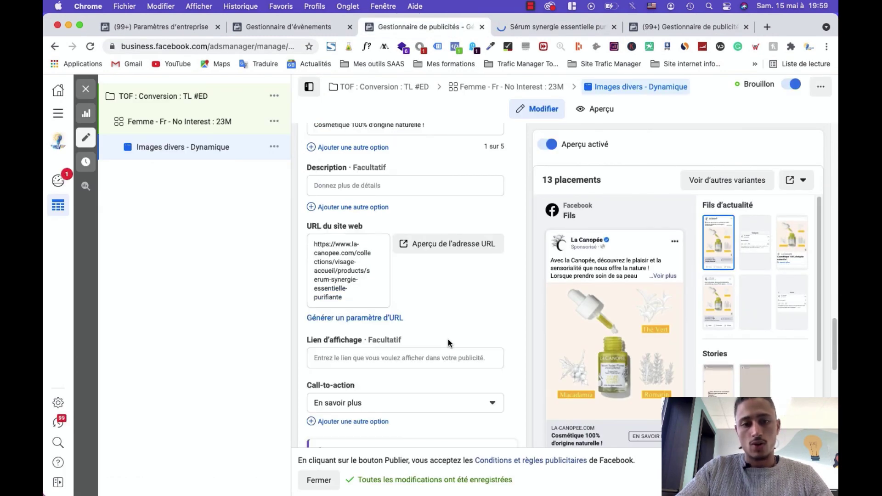
scroll(374, 333, "down", 4)
scroll(373, 356, "down", 2)
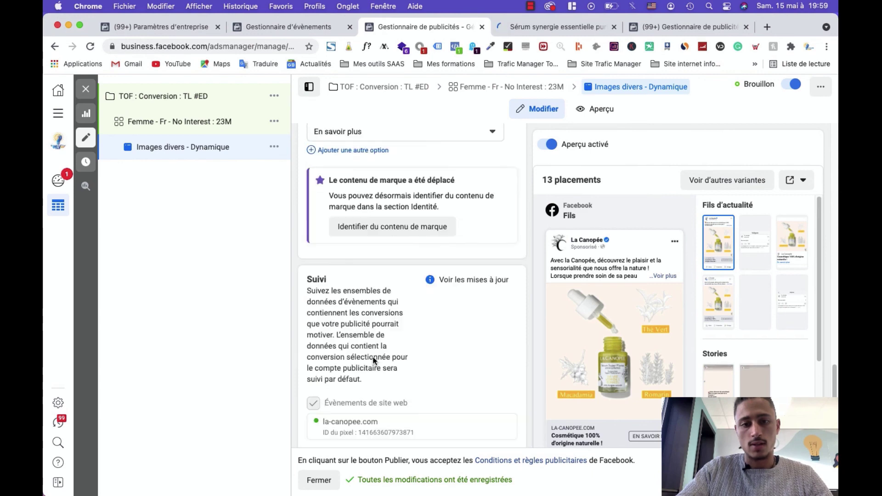
scroll(373, 357, "up", 3)
scroll(373, 356, "up", 1)
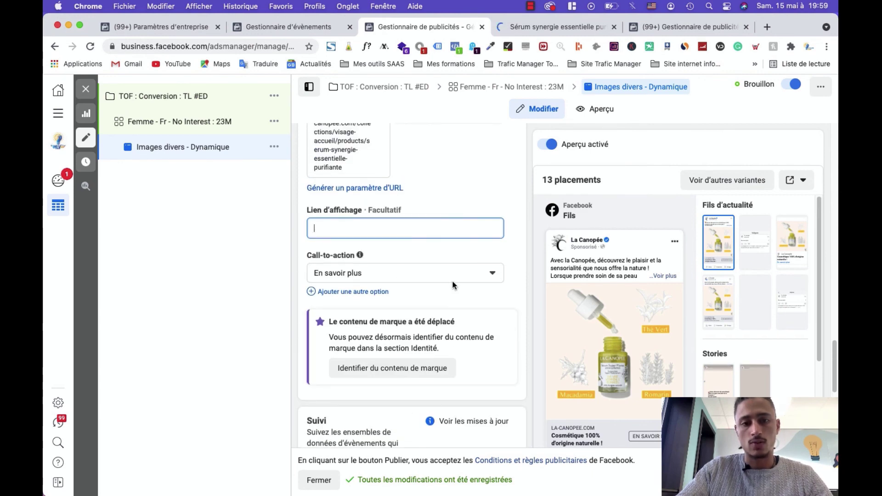
left_click(492, 274)
left_click(492, 274)
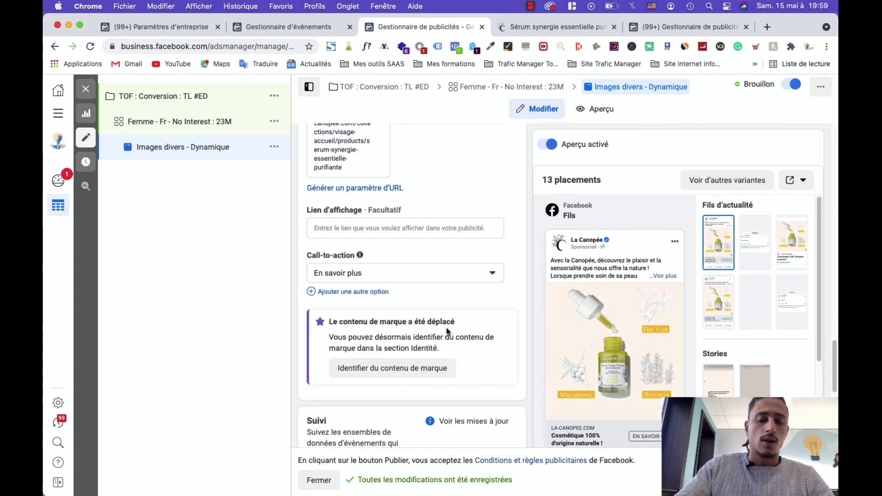
Step: Look through the available call-to-action choices for the ad, keeping En savoir plus selected
scroll(491, 271, "down", 5)
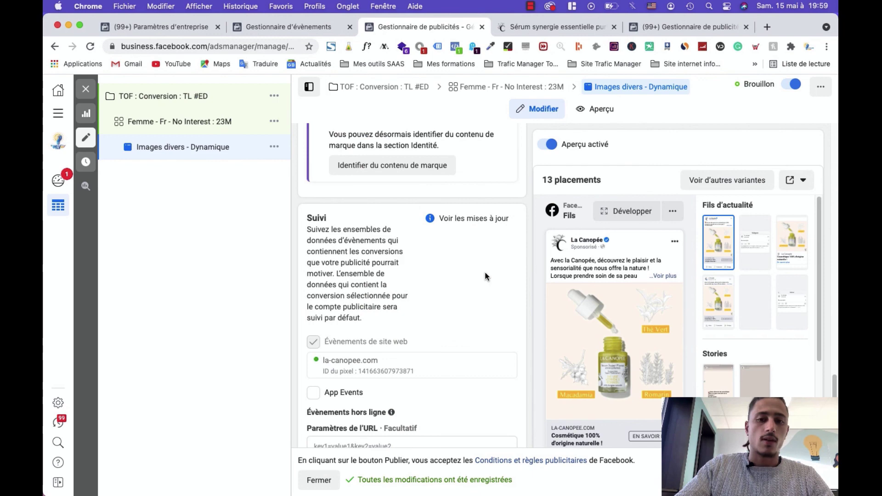
scroll(484, 272, "down", 2)
scroll(484, 276, "up", 5)
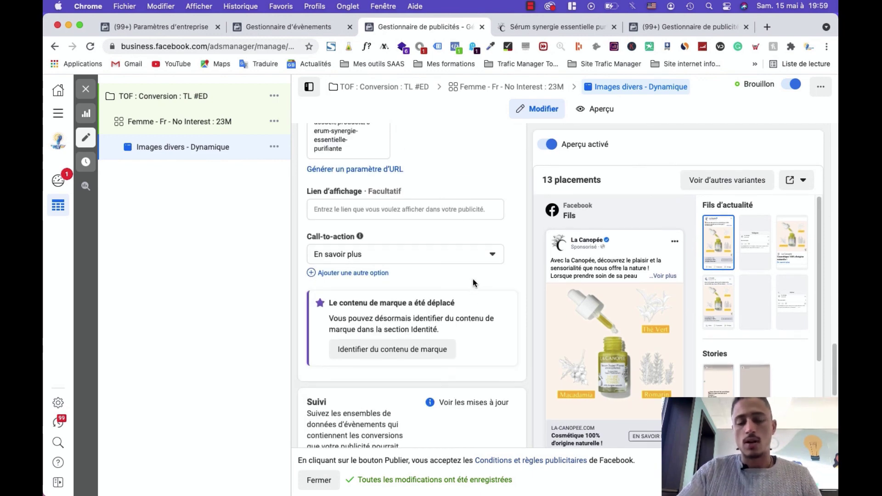
scroll(494, 255, "down", 1)
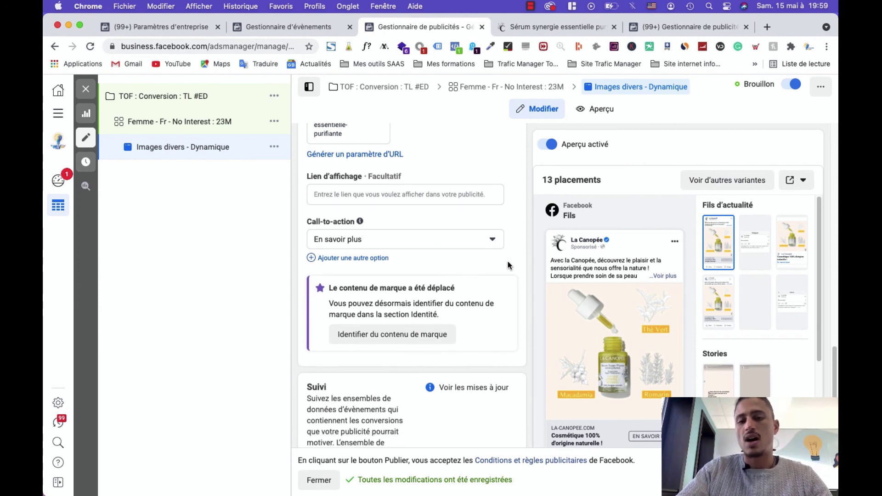
left_click(491, 241)
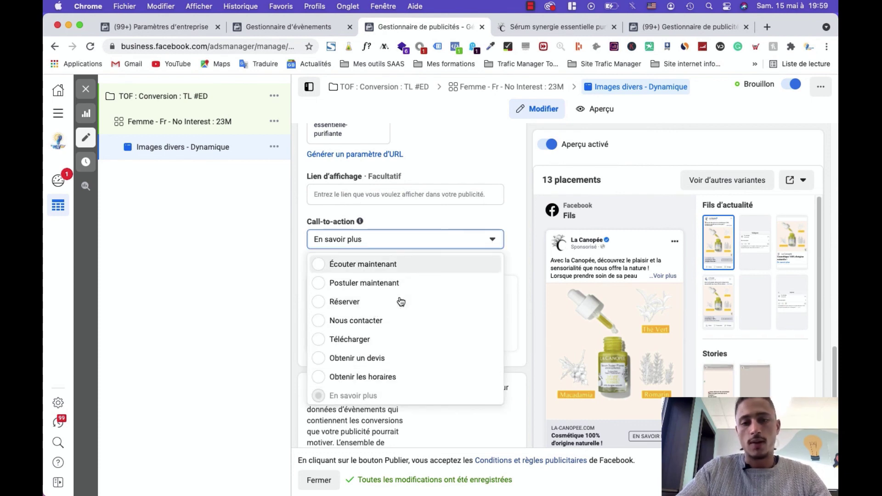
left_click(521, 260)
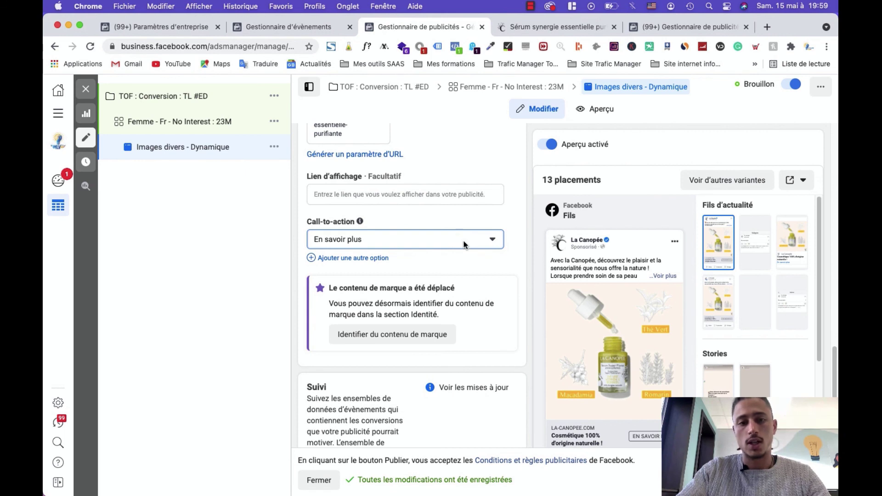
key("space")
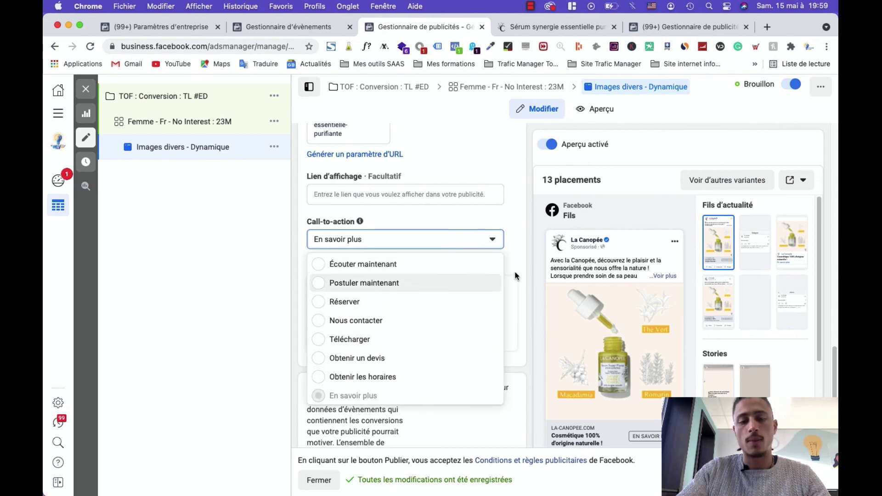
Step: Examine the ad's tracking settings, including website events, app events, offline events, URL parameters and view tags
scroll(504, 278, "down", 2)
scroll(502, 278, "down", 10)
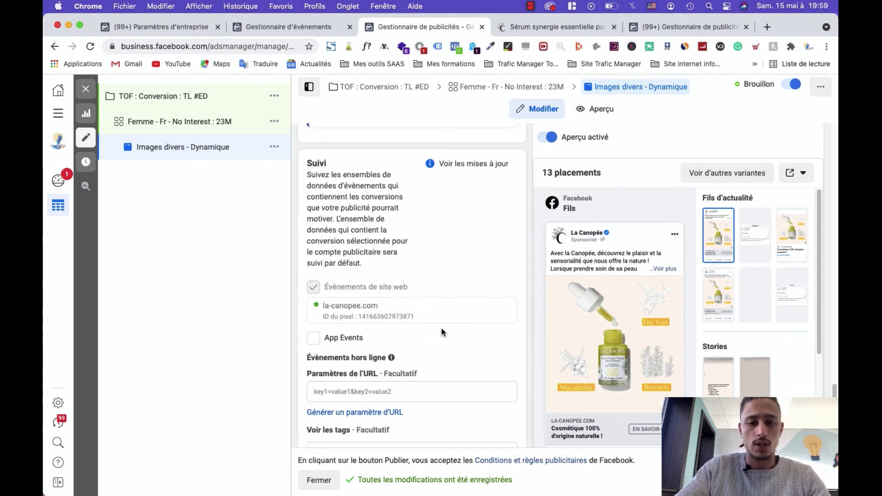
scroll(442, 327, "down", 3)
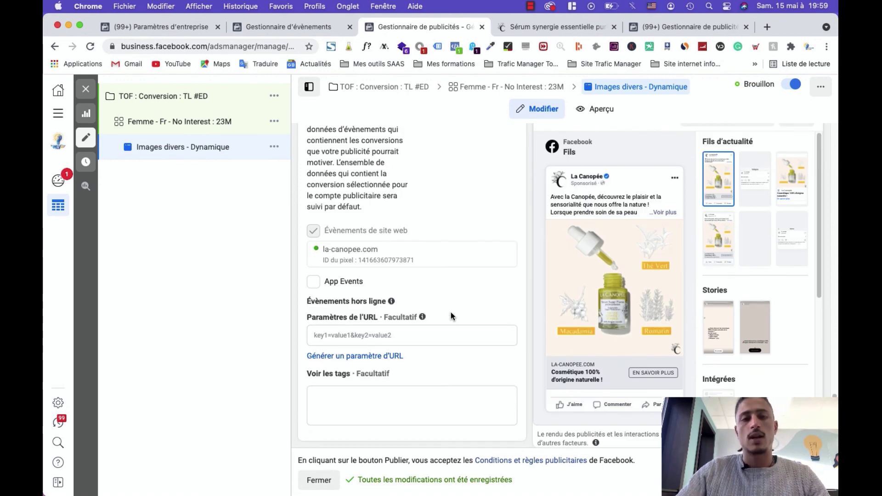